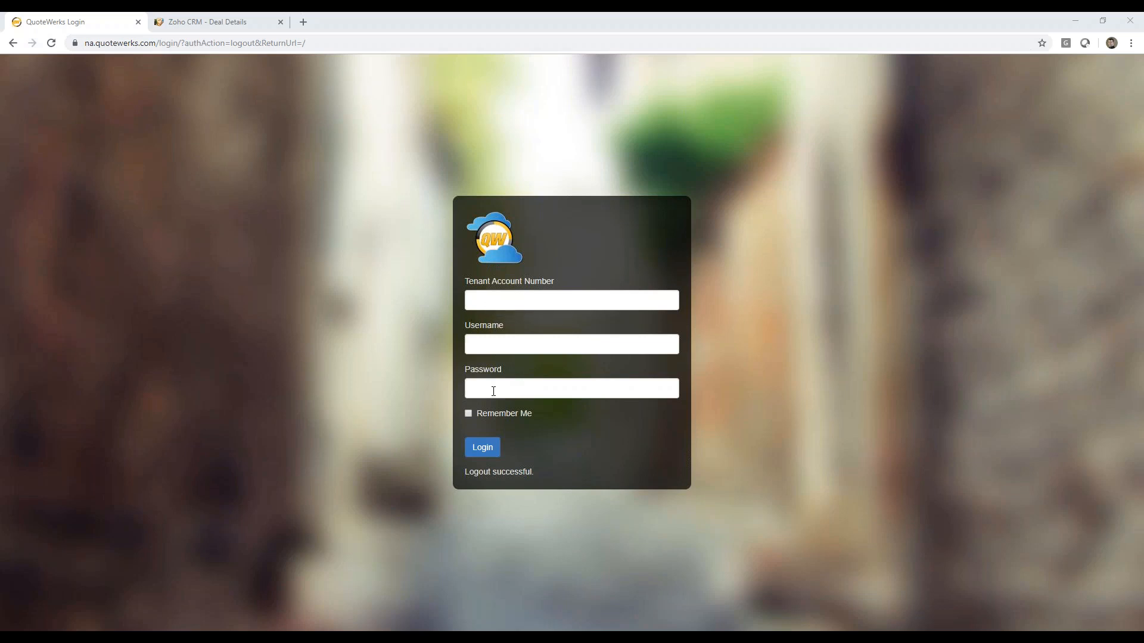
Step: Log in with the tenant account number, the administrator username and the account password
left_click(486, 303)
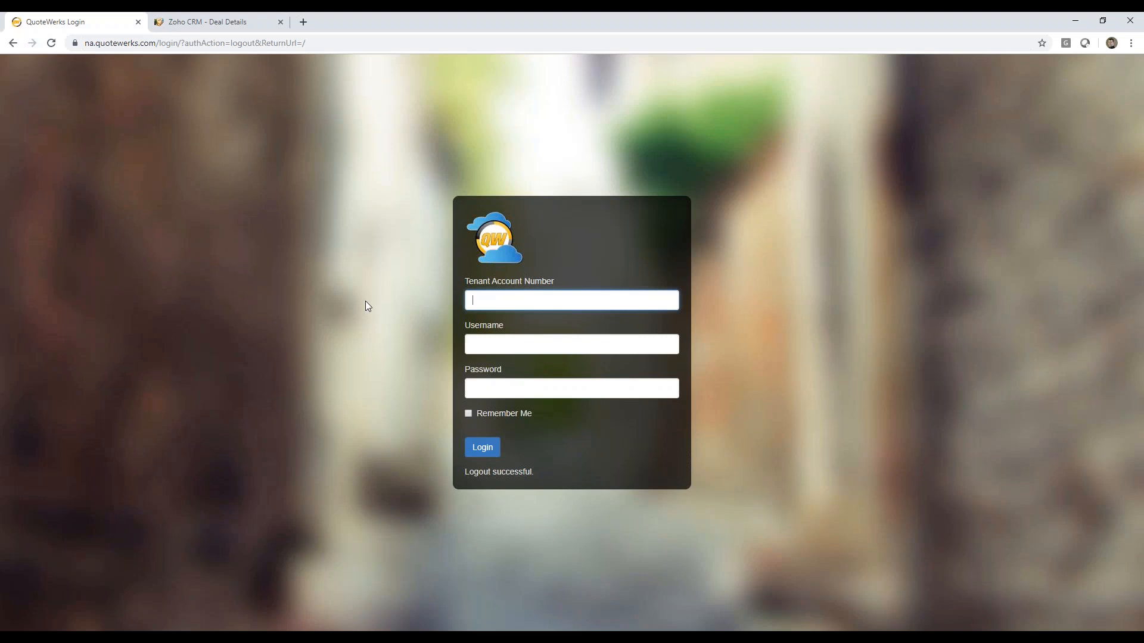
type("aspiretechwriter001")
key("Tab")
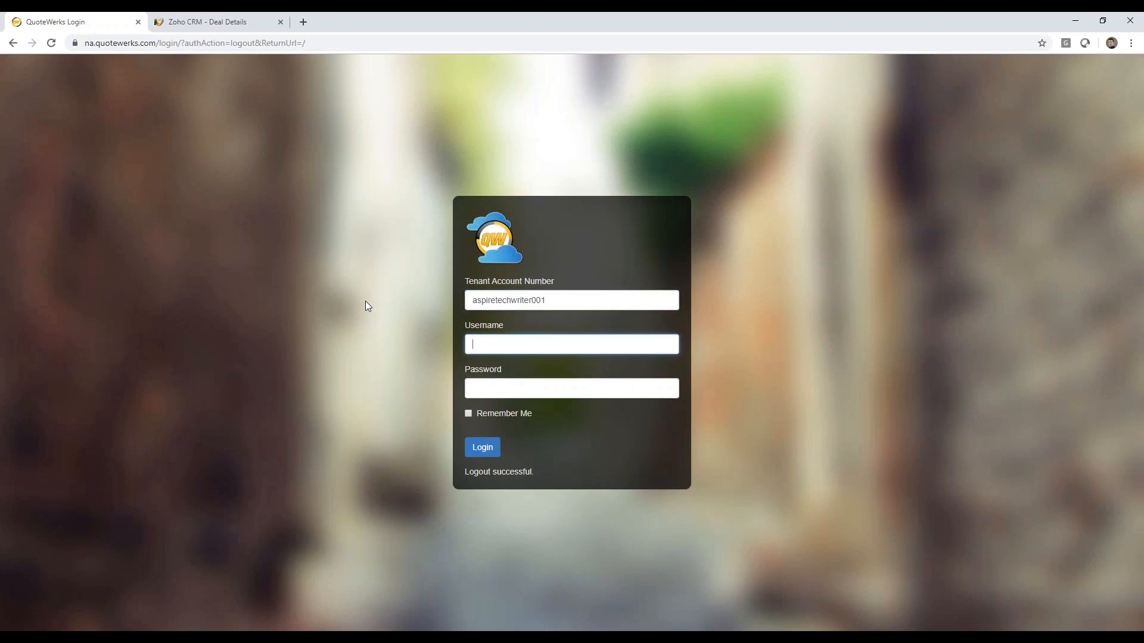
type("administrator")
key("Tab")
type("****")
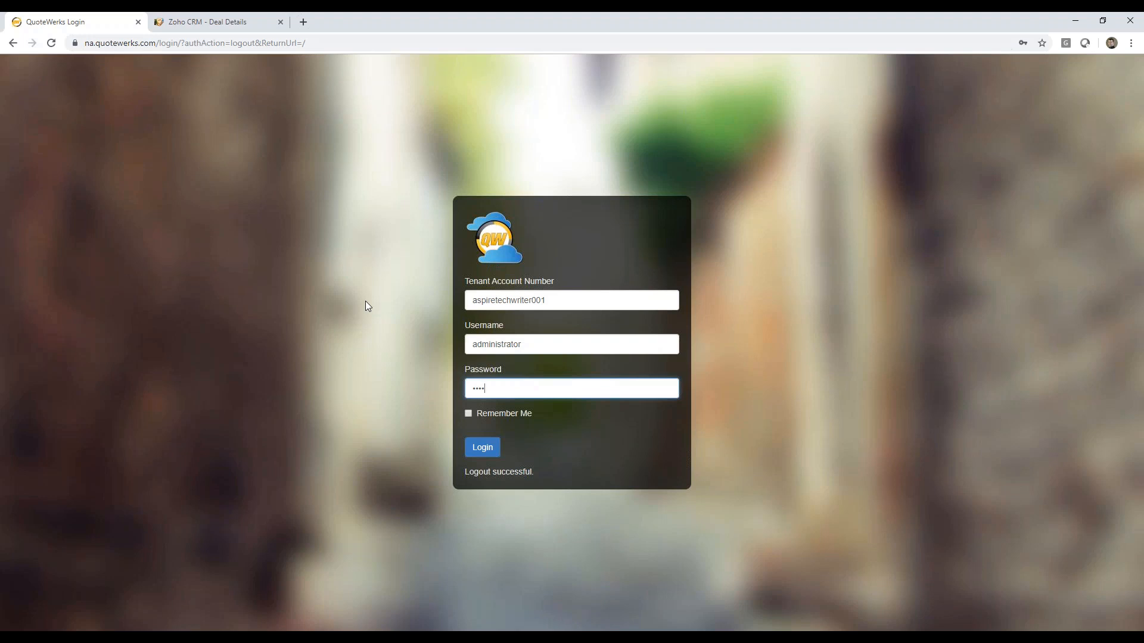
left_click(470, 454)
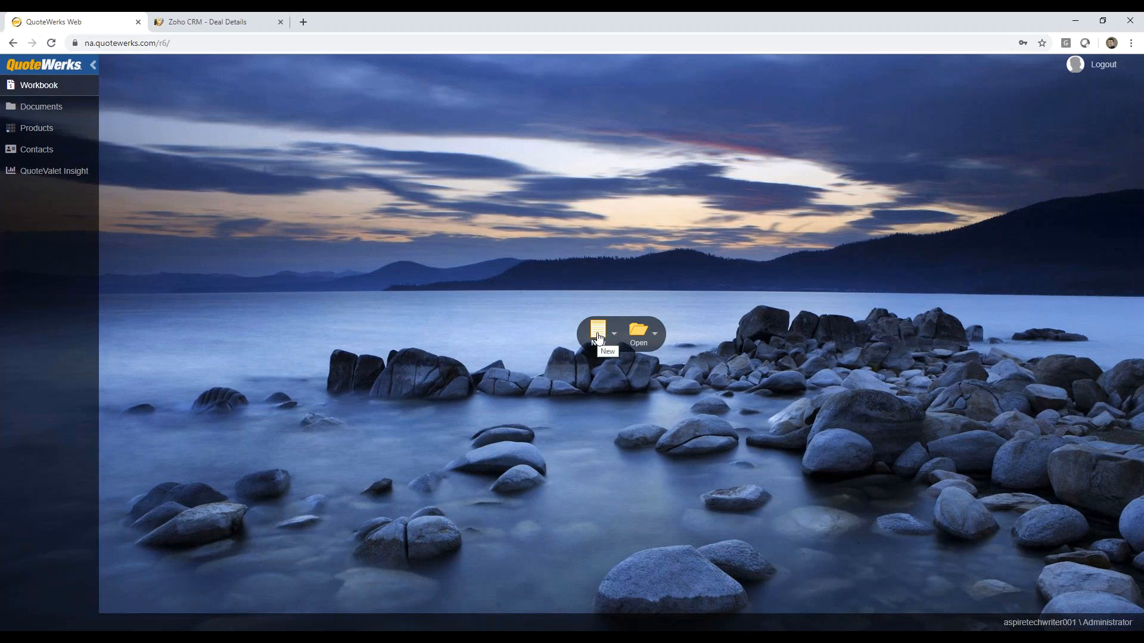
left_click(655, 334)
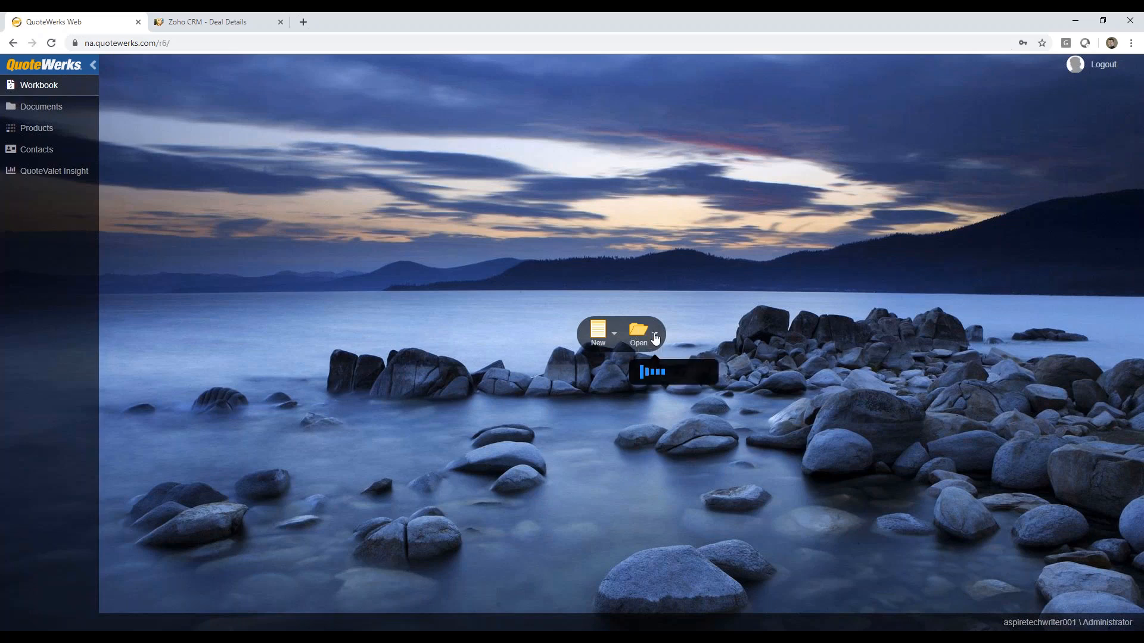
left_click(707, 322)
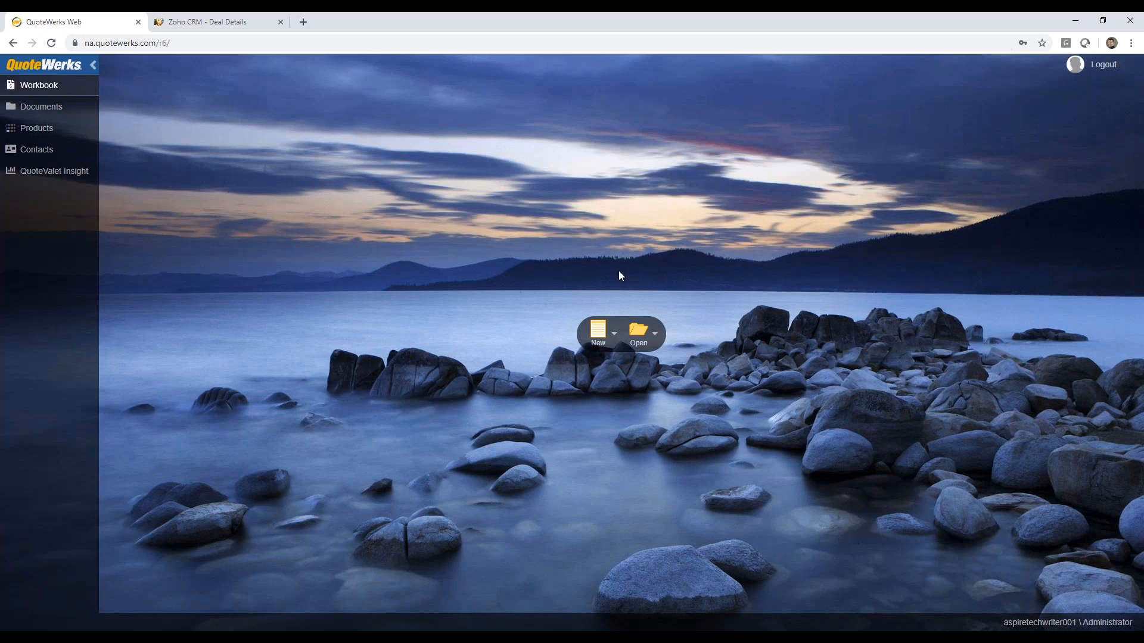
Step: Create a new blank quote named "Zoho Example"
left_click(614, 336)
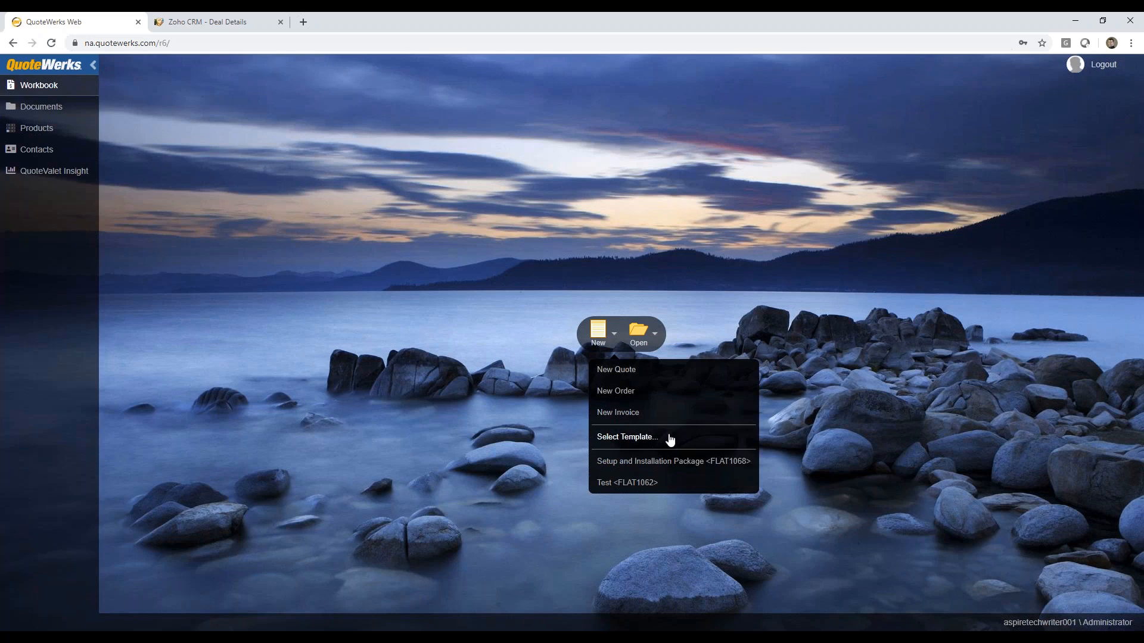
left_click(626, 374)
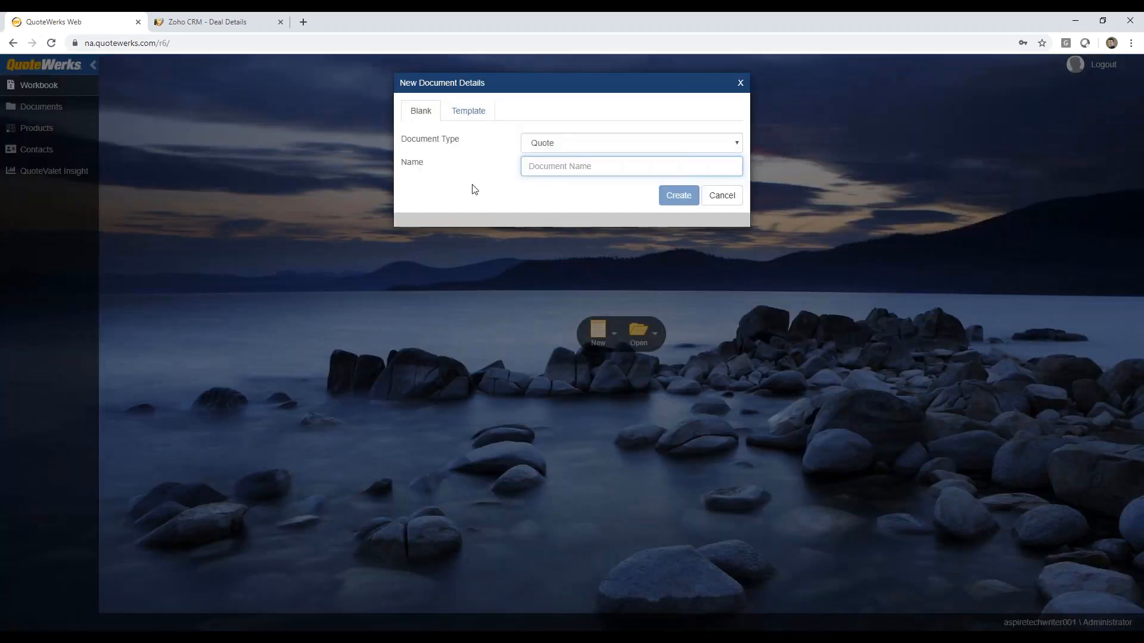
type("Zoho Example")
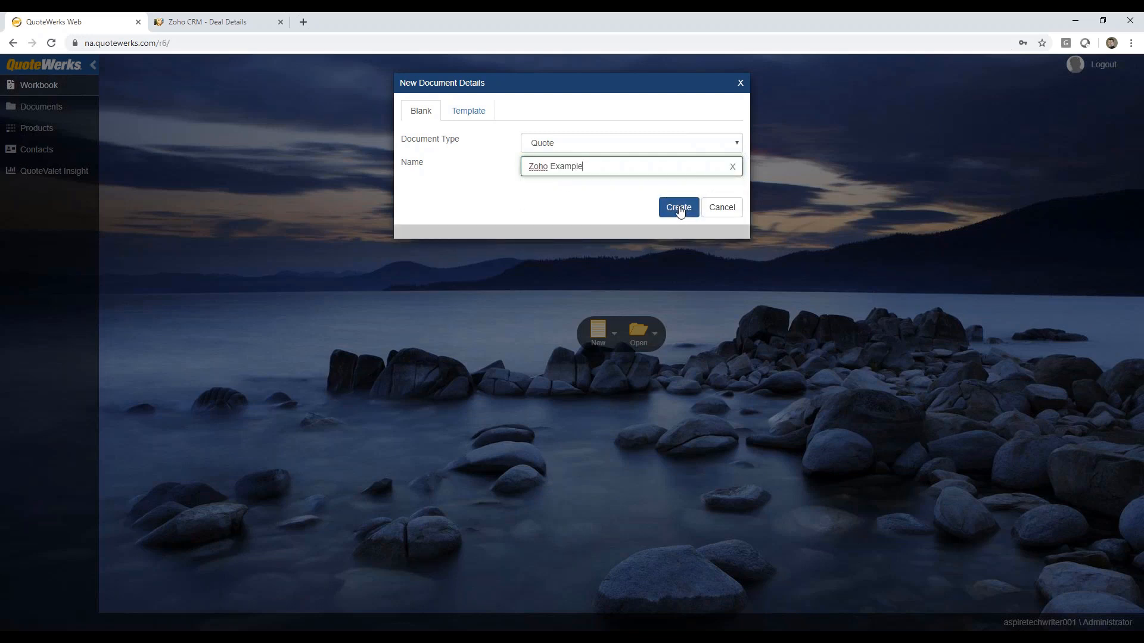
left_click(679, 207)
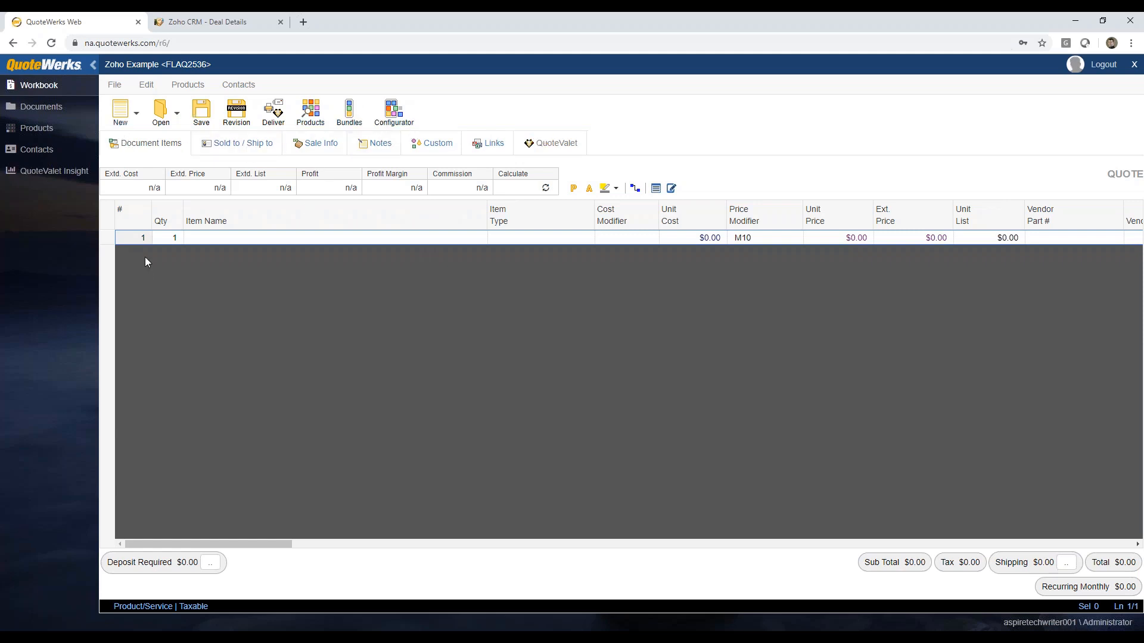
Step: View the Documents, Products, Contacts and QuoteValet Insight pages, and return to the open quote in the Workbook
left_click(28, 112)
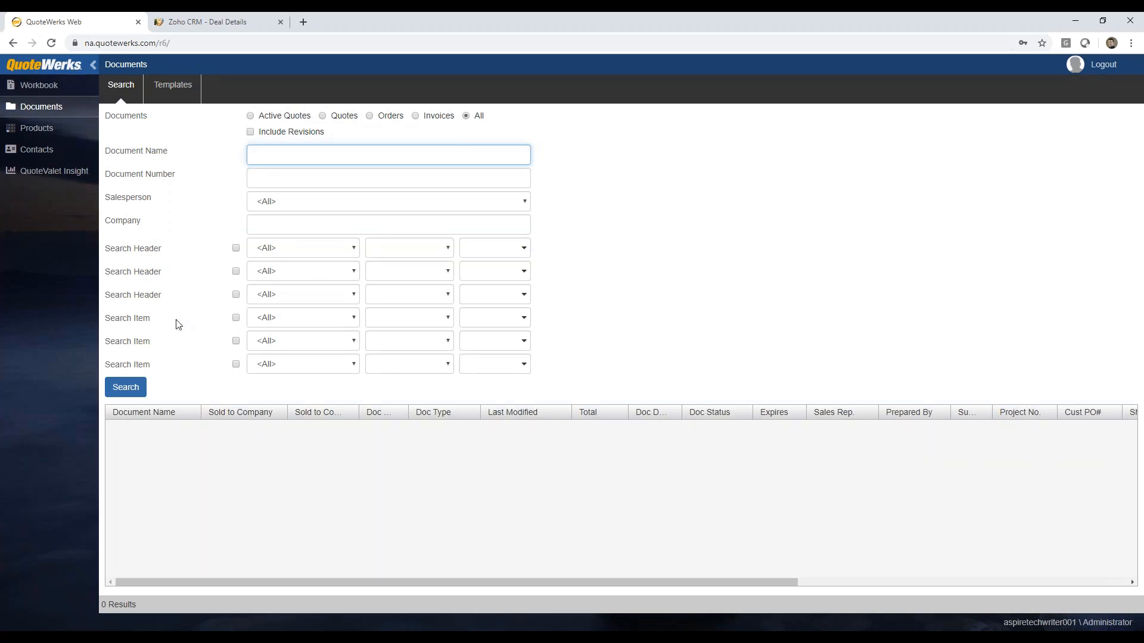
left_click(44, 132)
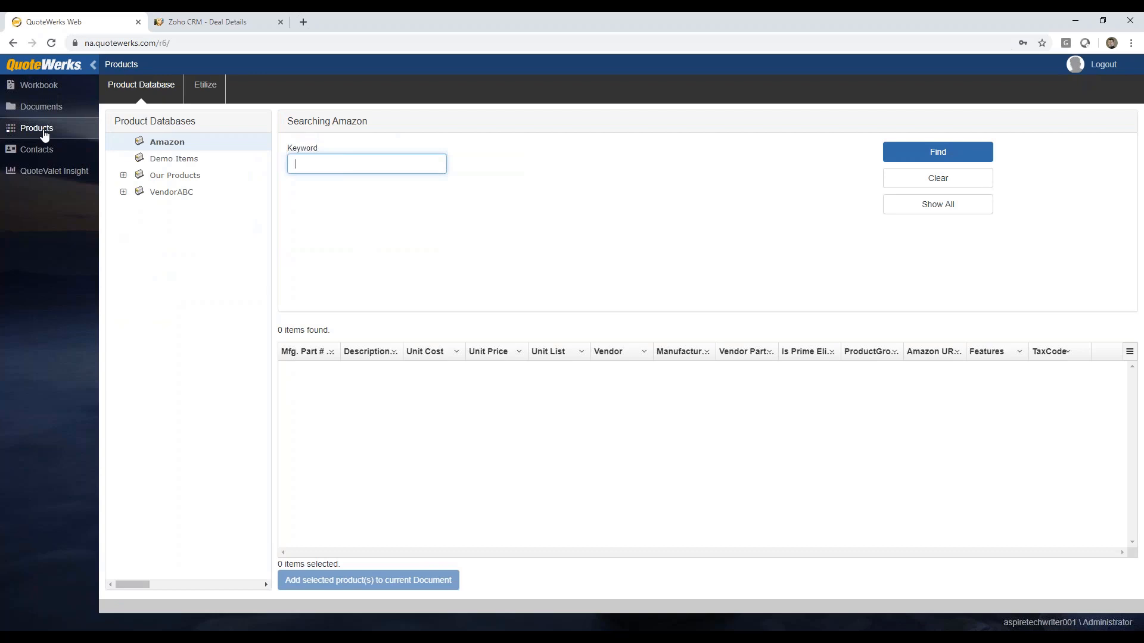
left_click(34, 152)
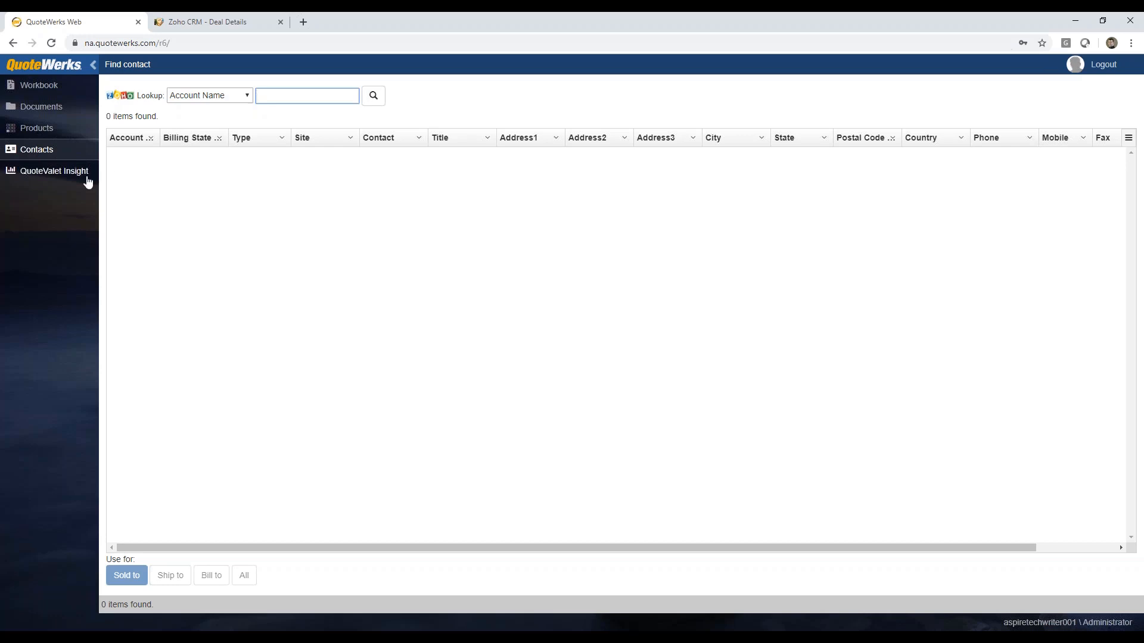
left_click(65, 173)
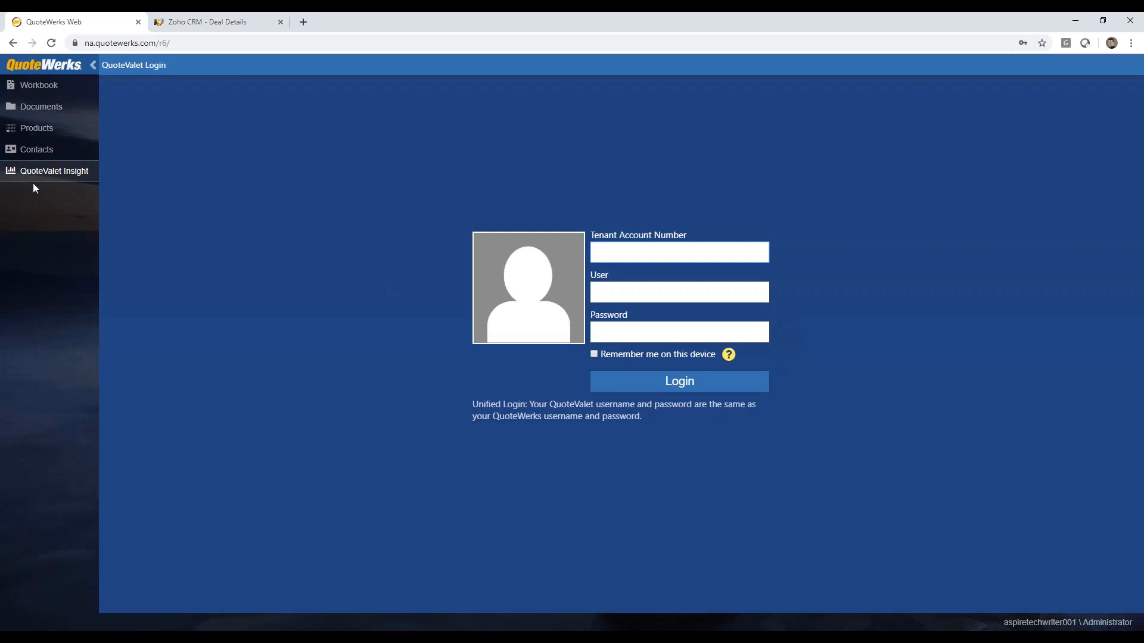
left_click(32, 90)
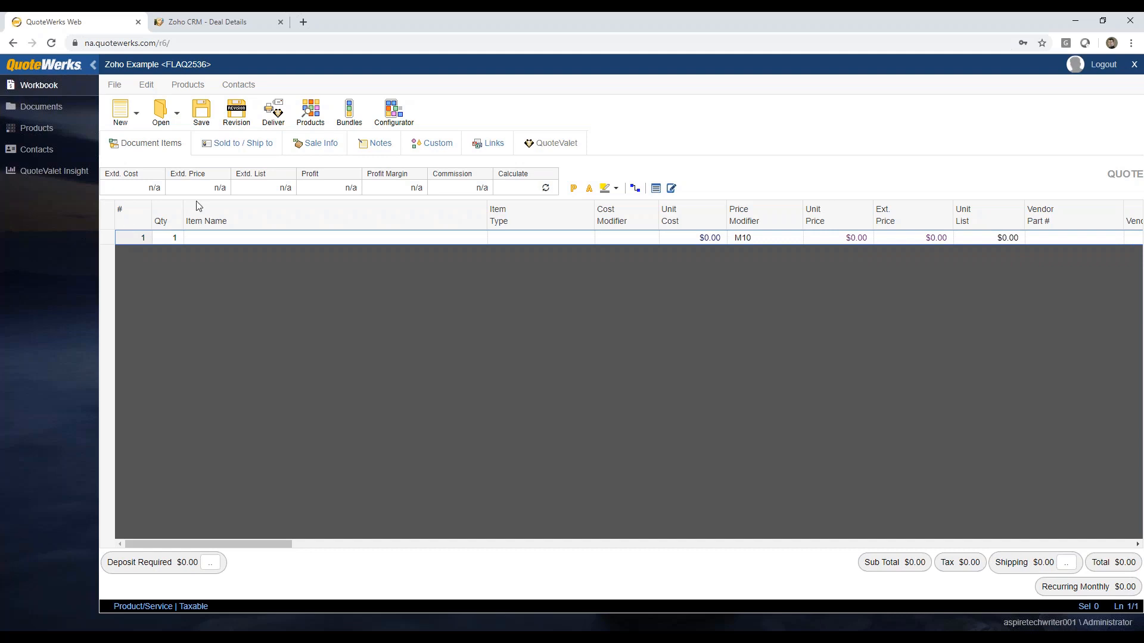
Step: Look up the quote's Sold to contact in Zoho by the account name "aspire"
left_click(232, 149)
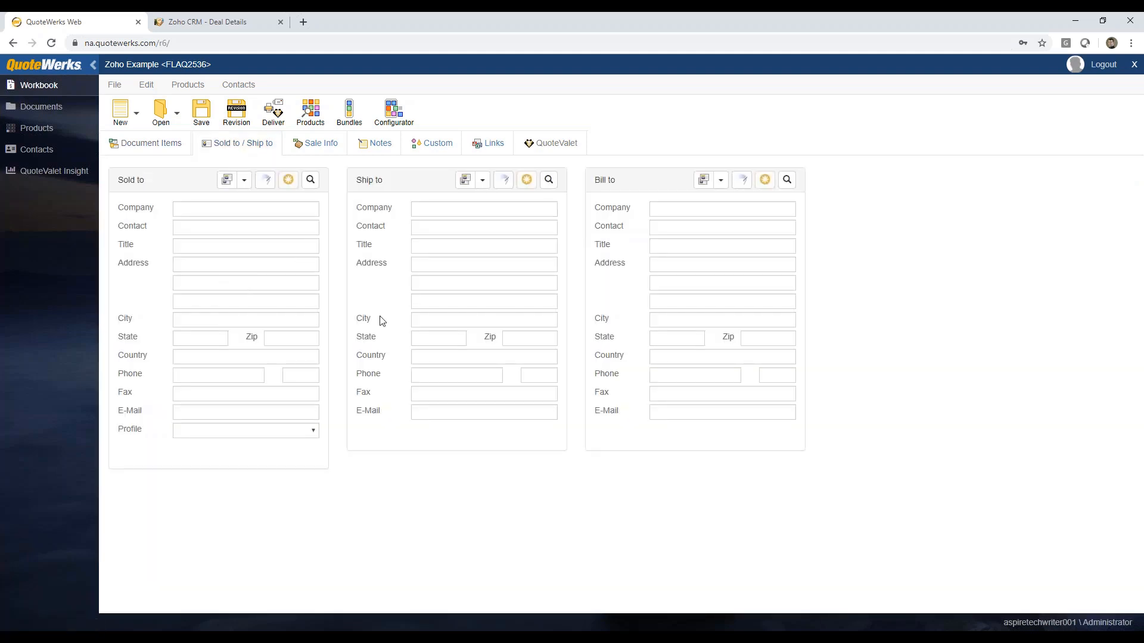
left_click(310, 181)
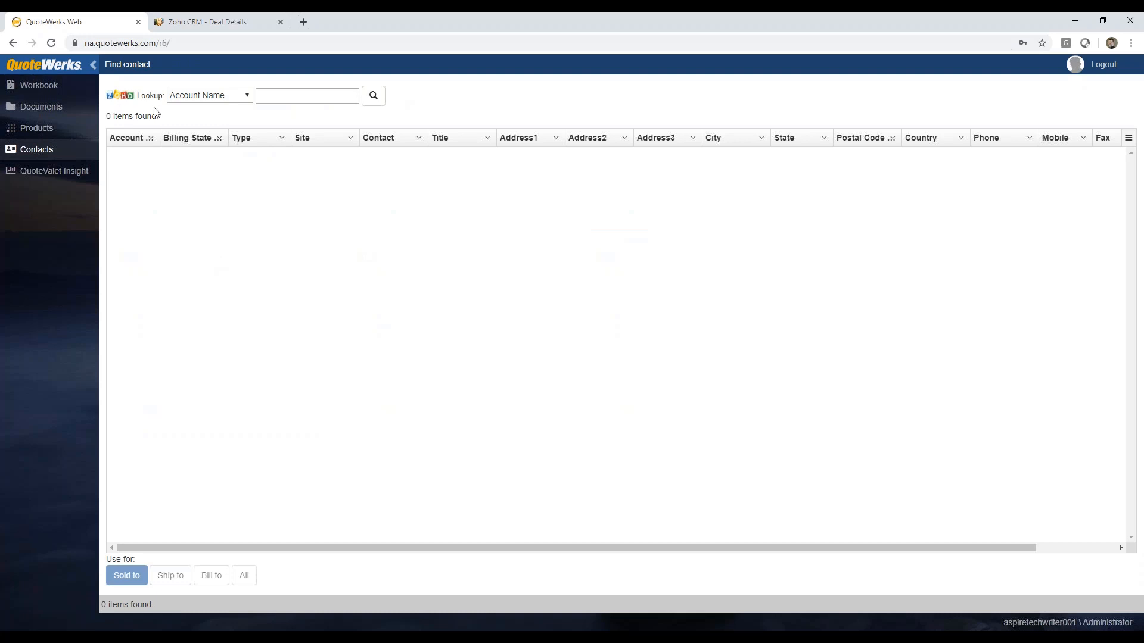
left_click(247, 97)
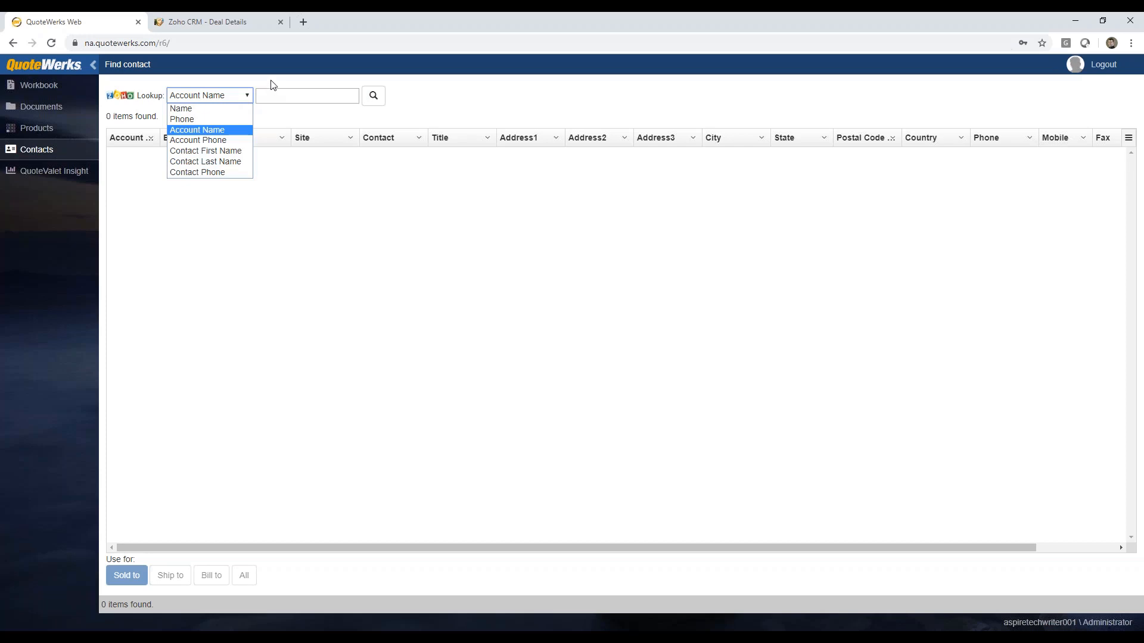
left_click(273, 85)
left_click(270, 97)
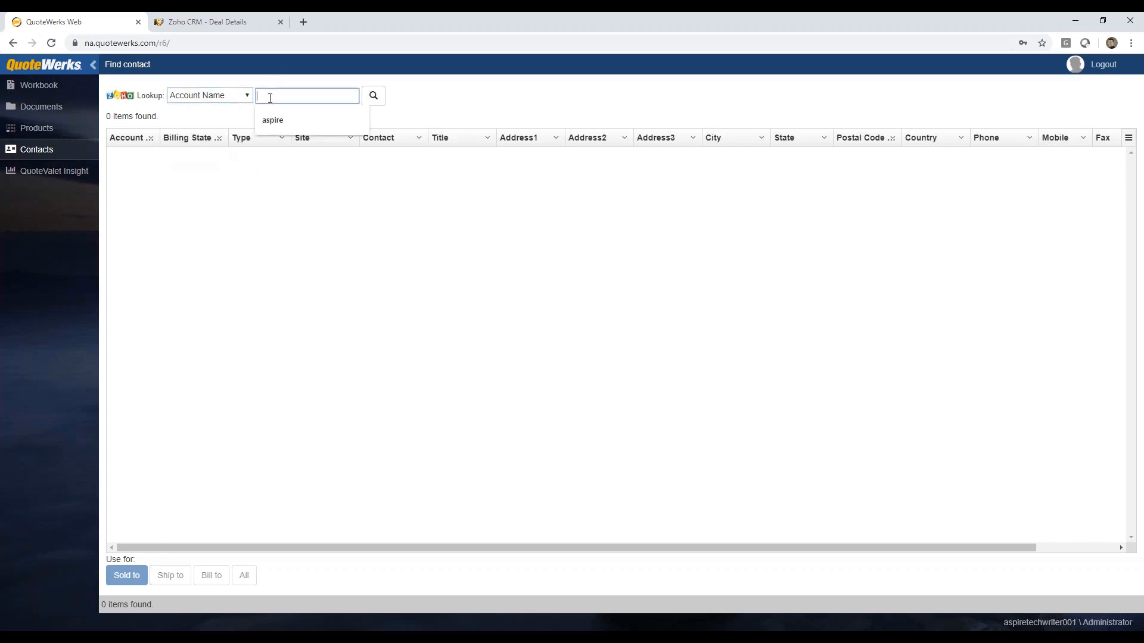
type("aspire")
left_click(374, 95)
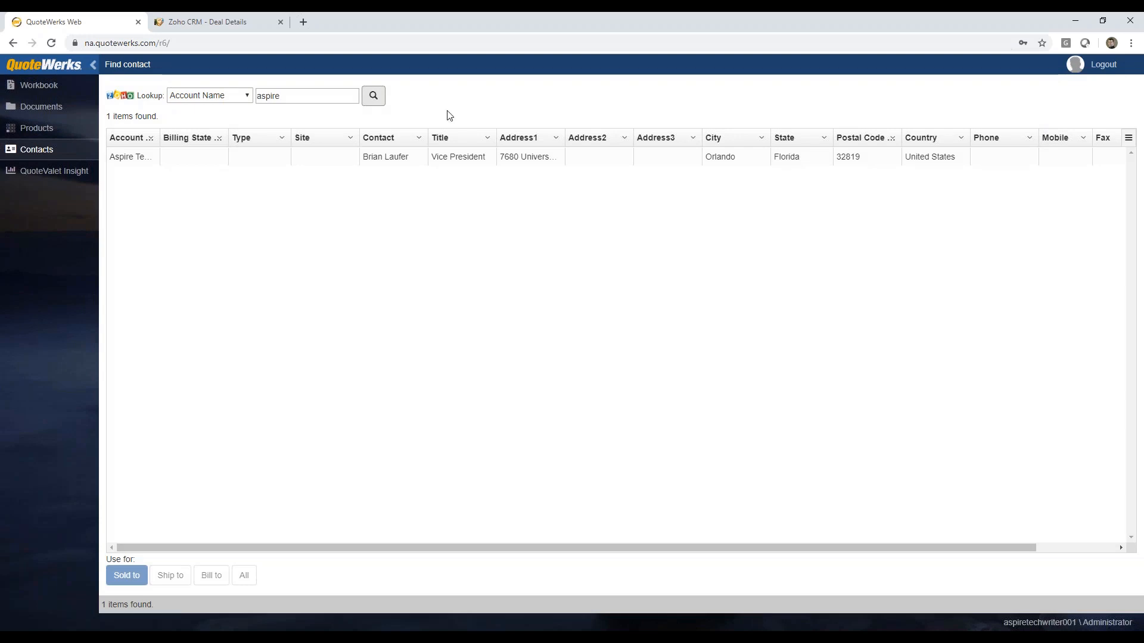
Step: Use the found Aspire contact for Sold to, Ship to and Bill to, and return to the quote
left_click(391, 162)
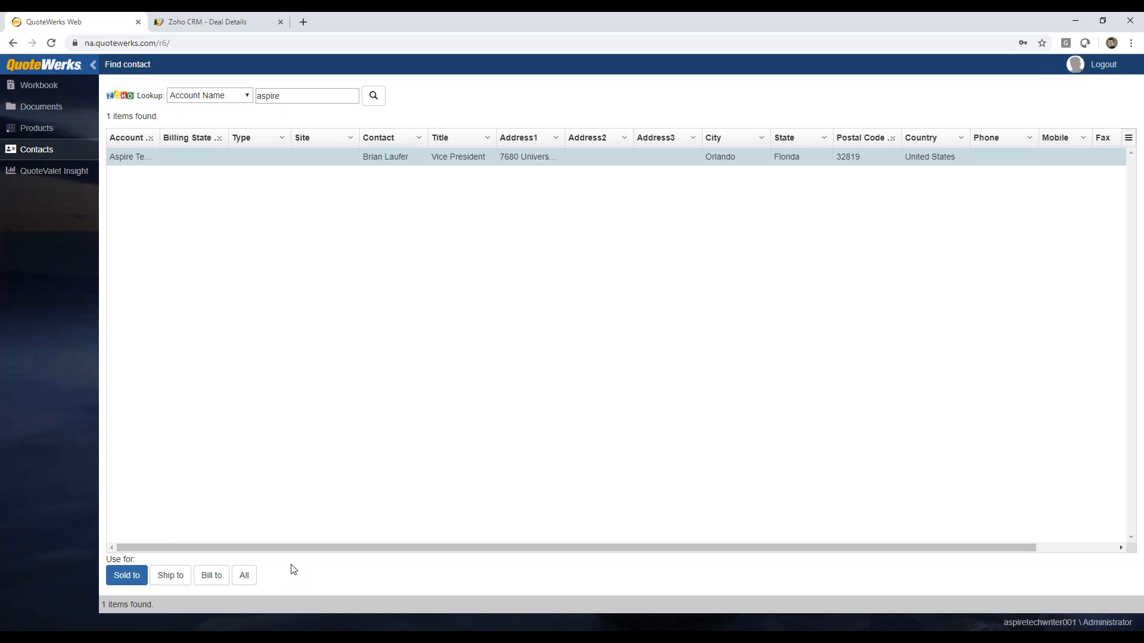
left_click(246, 578)
left_click(54, 89)
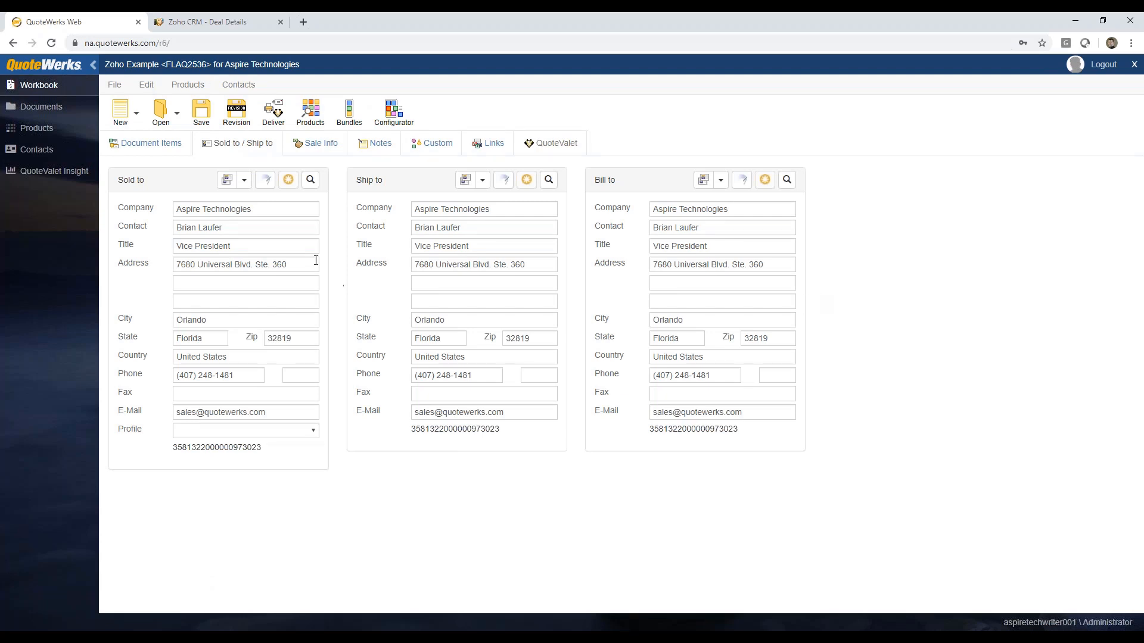
Step: Insert a section header named "Products" above the blank line in the quote's document items
left_click(143, 146)
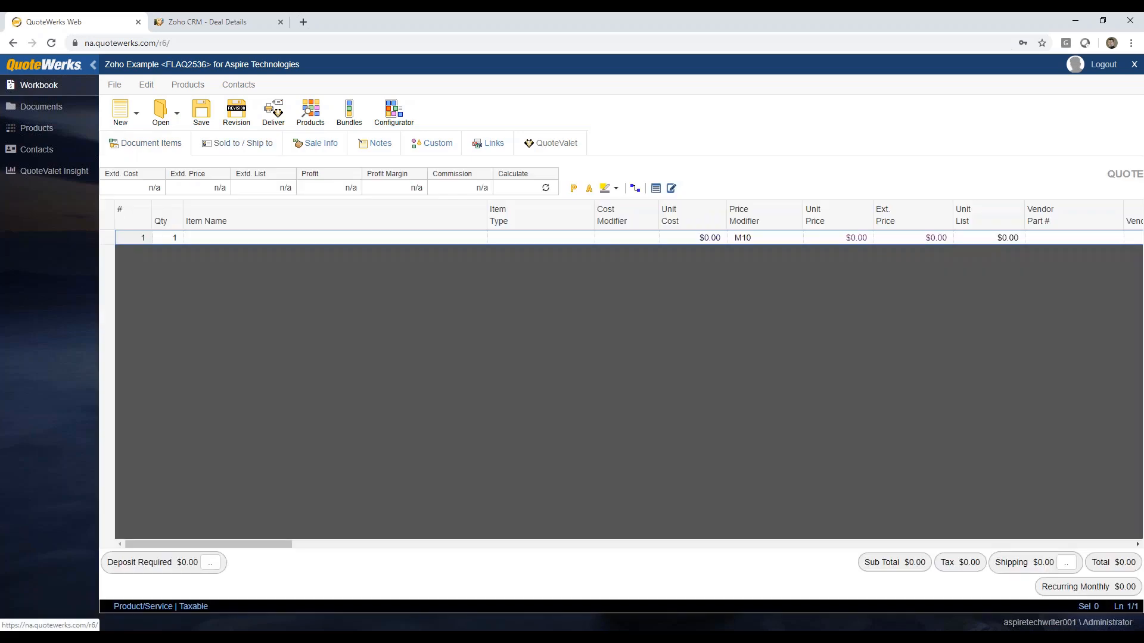
right_click(108, 239)
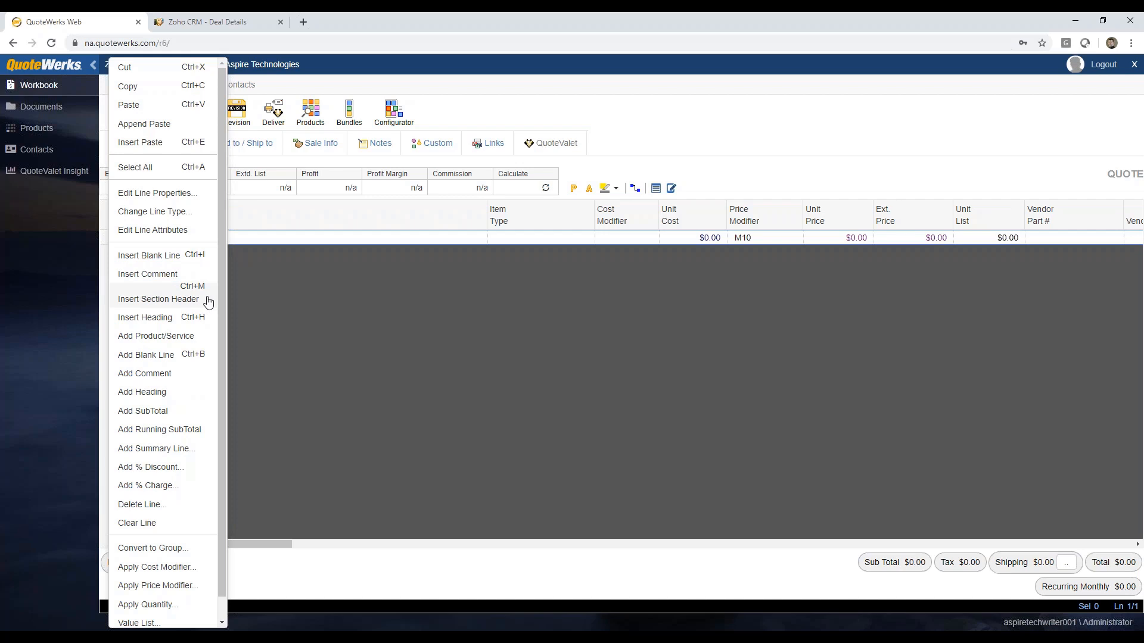
left_click(158, 299)
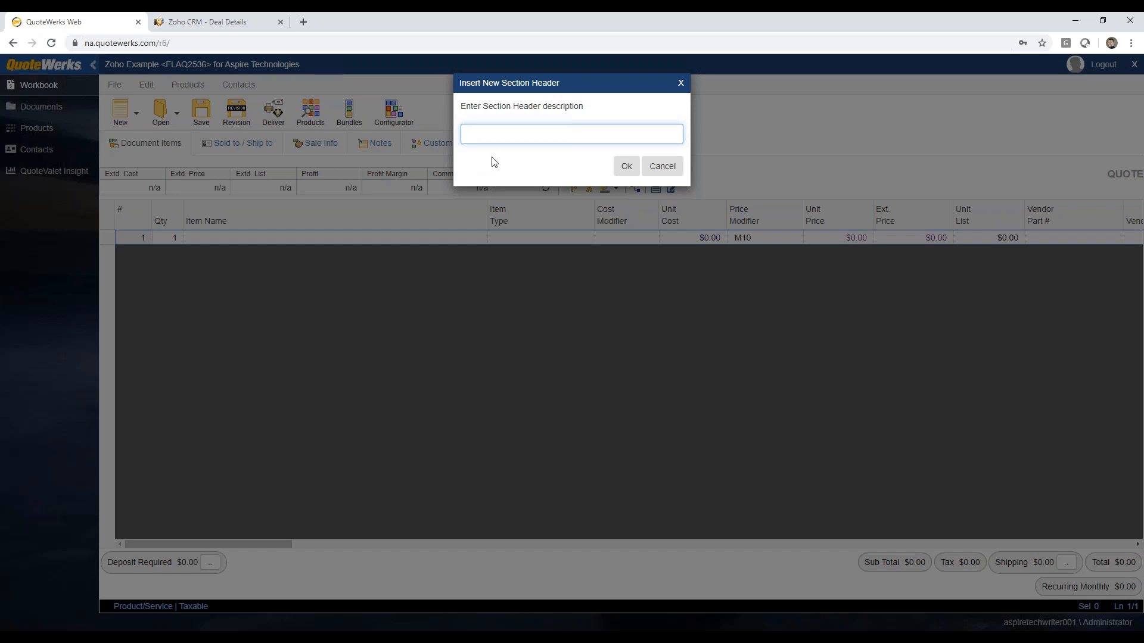
type("Products:")
left_click(625, 166)
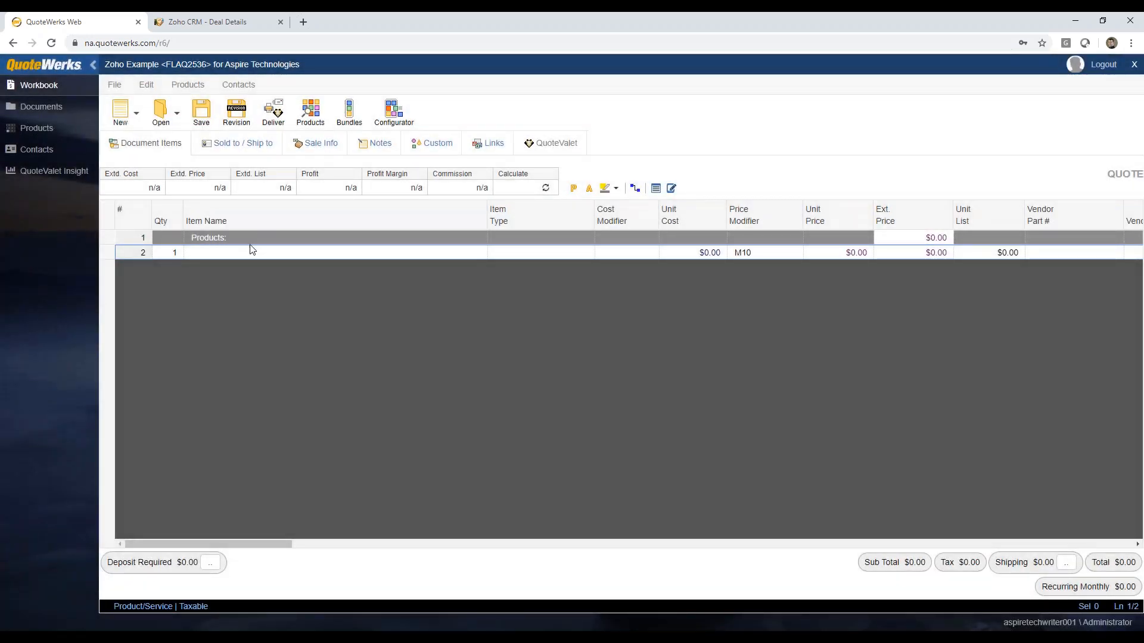
Step: Insert a second section header named "Services" in the document items
right_click(110, 249)
left_click(179, 305)
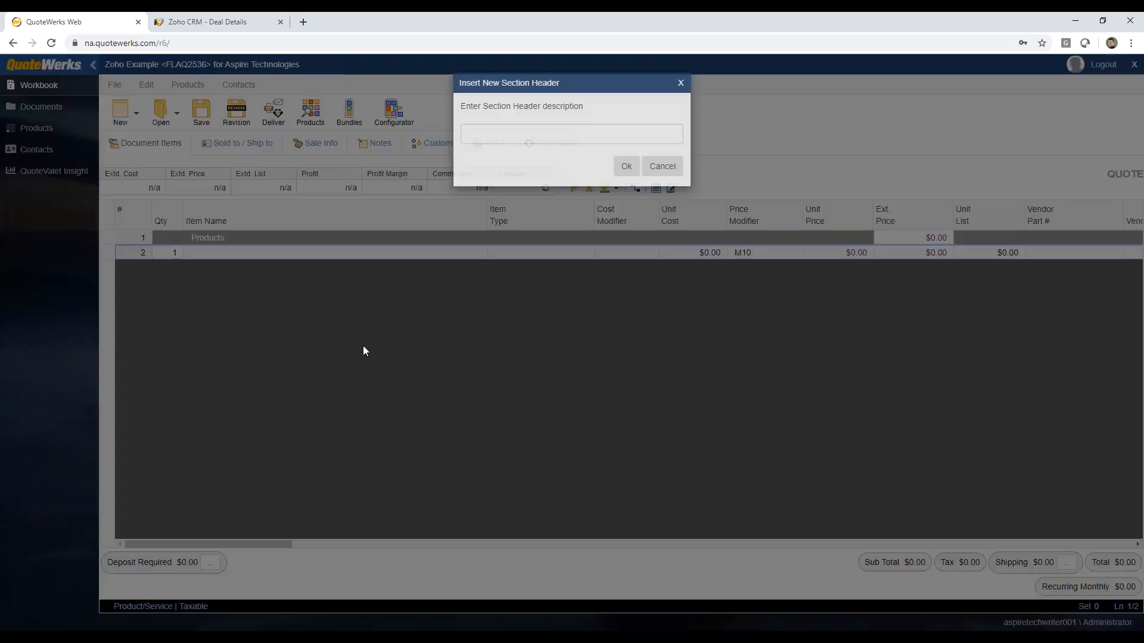
type("Services:")
key("Return")
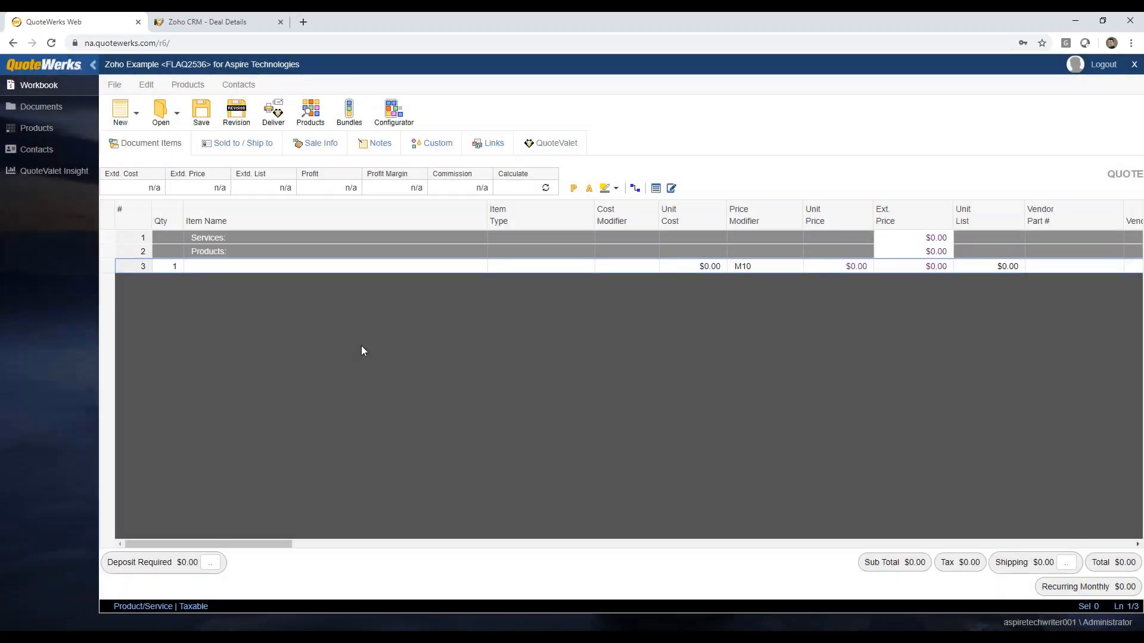
Step: Insert a third section header named "Optional Items" in the document items
right_click(107, 266)
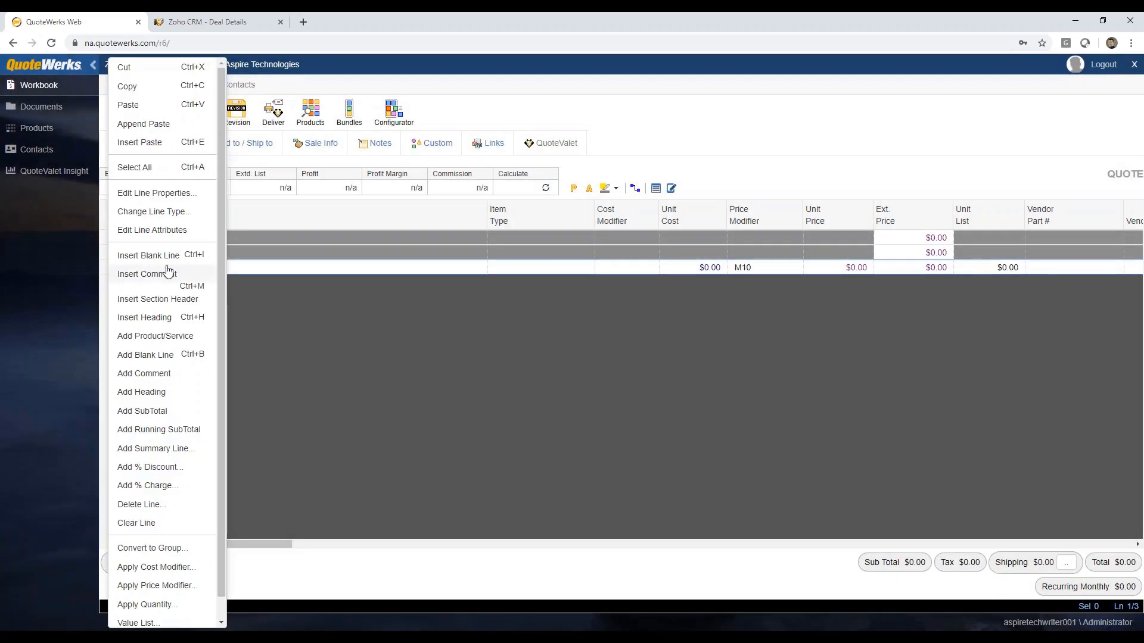
left_click(178, 299)
type("Optional Items")
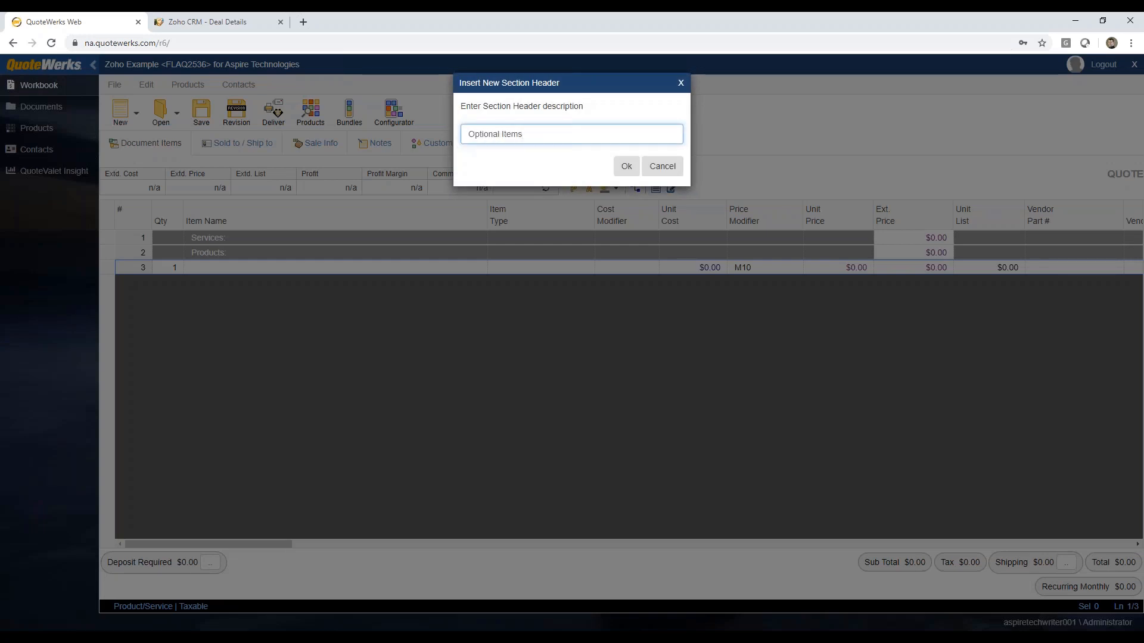
key("Return")
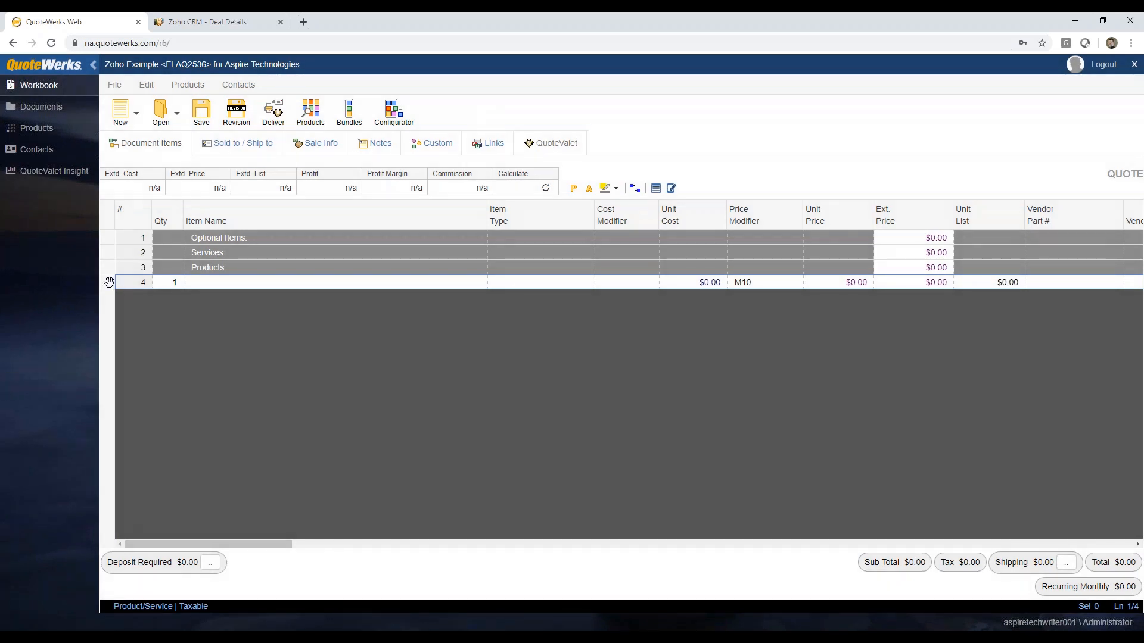
Step: Delete the blank product line below the three section headers
right_click(109, 282)
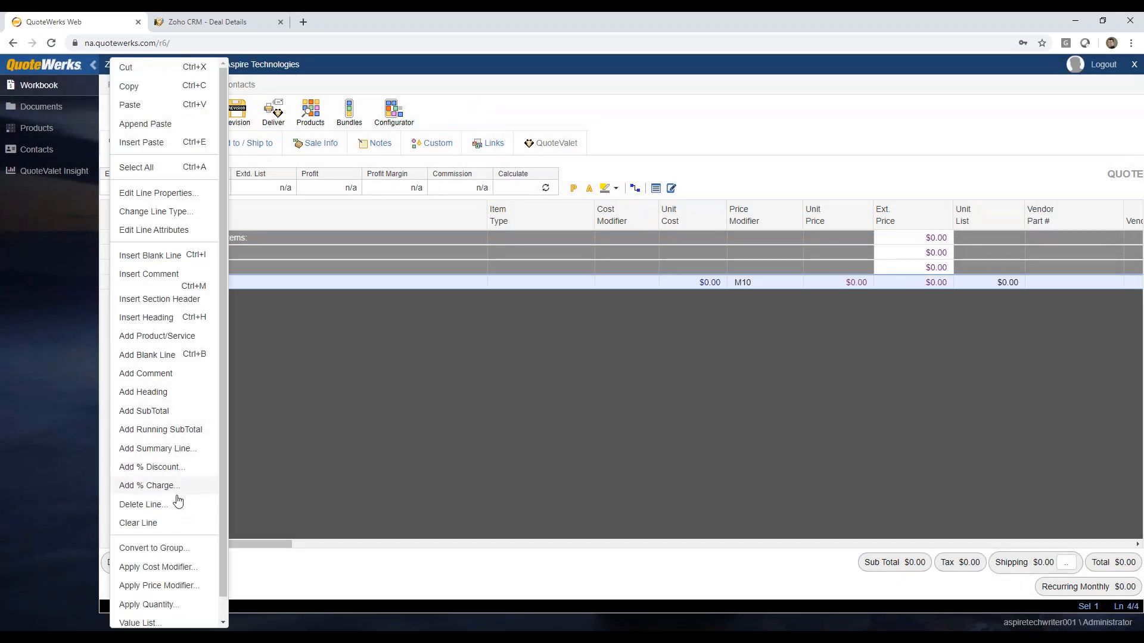
left_click(143, 505)
left_click(592, 149)
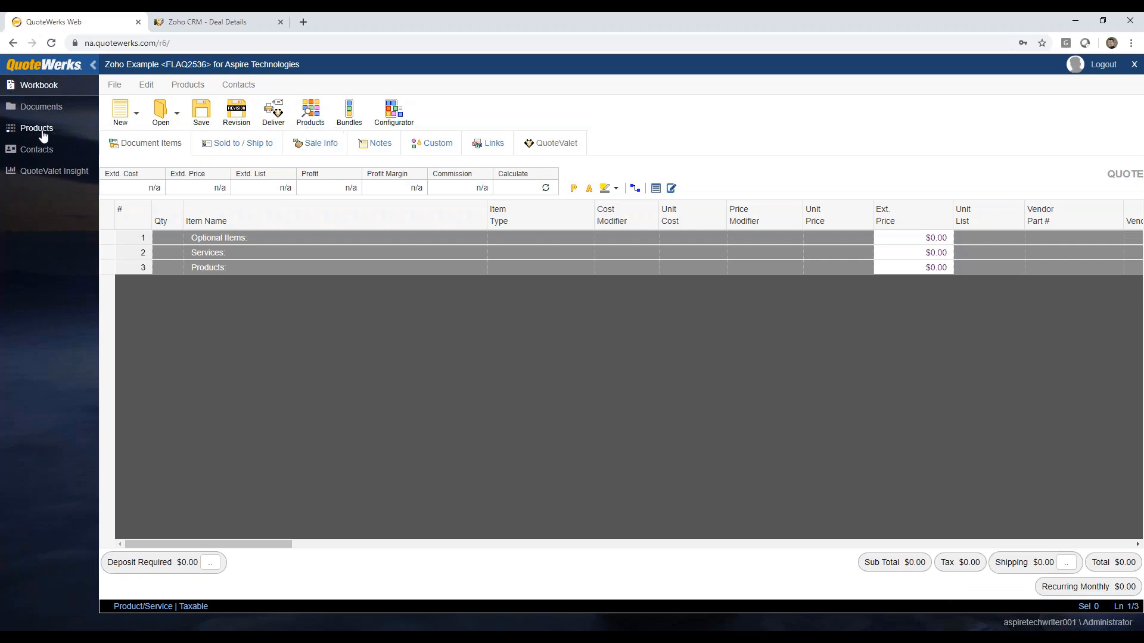
Step: Search the Etilize product catalog for "tripp lite switch", limited to my distributors
left_click(43, 136)
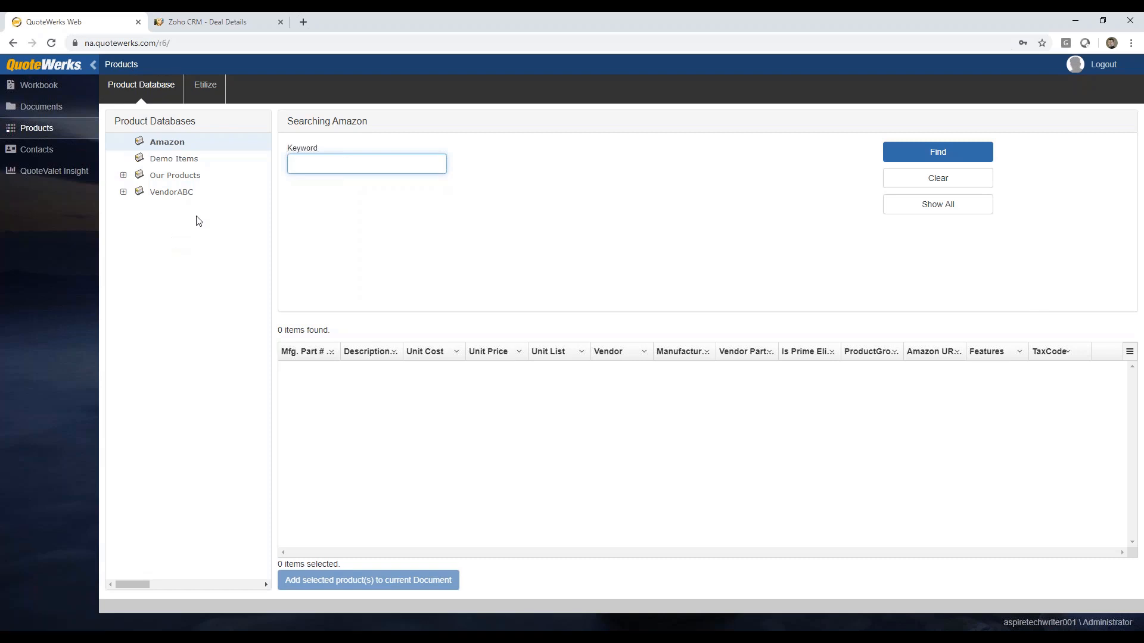
left_click(206, 90)
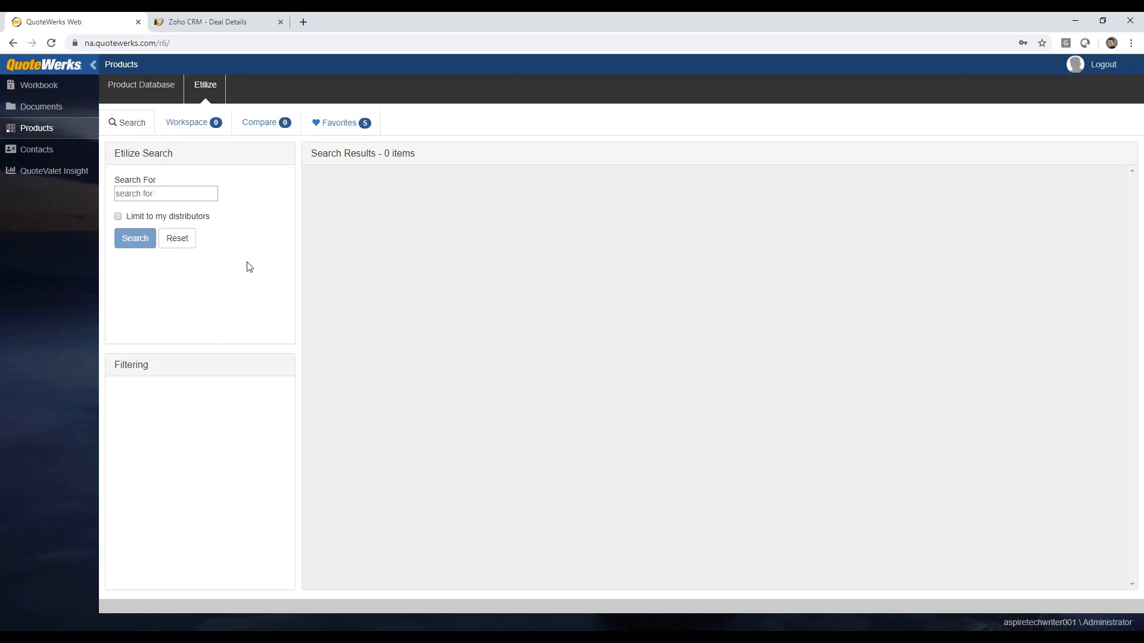
left_click(148, 195)
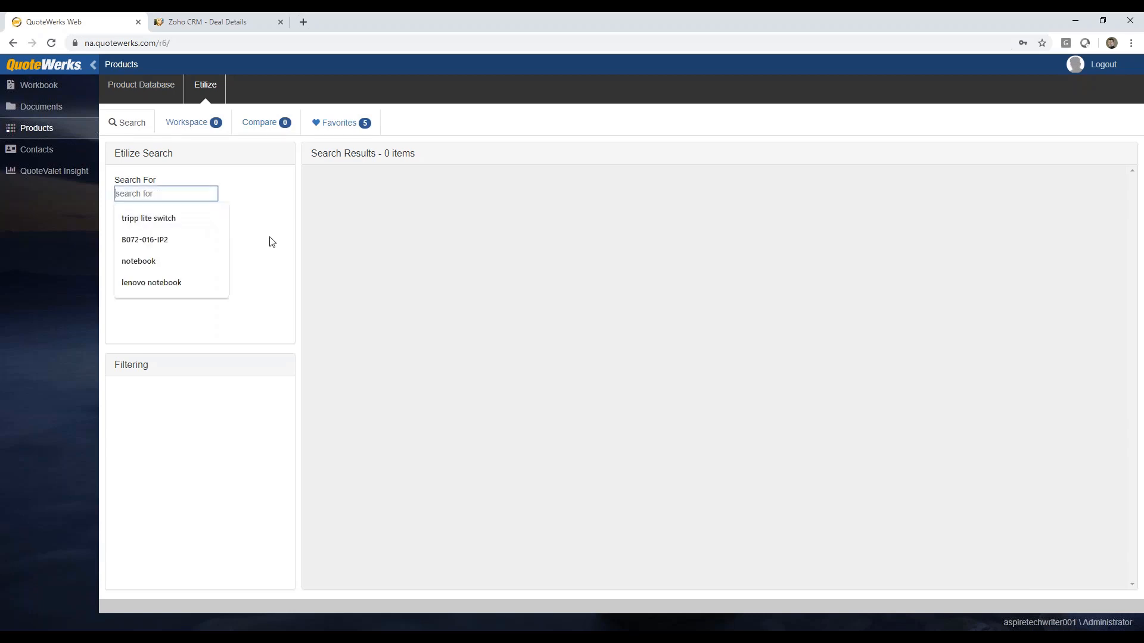
left_click(244, 201)
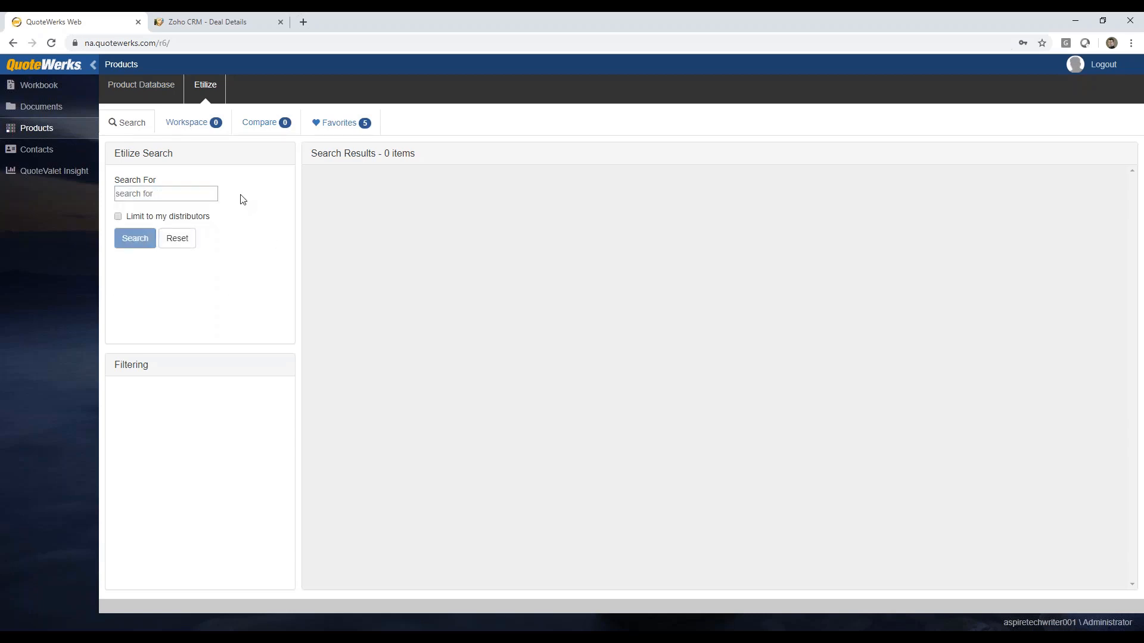
left_click(167, 195)
type("tripp lite")
key("Down")
key("Return")
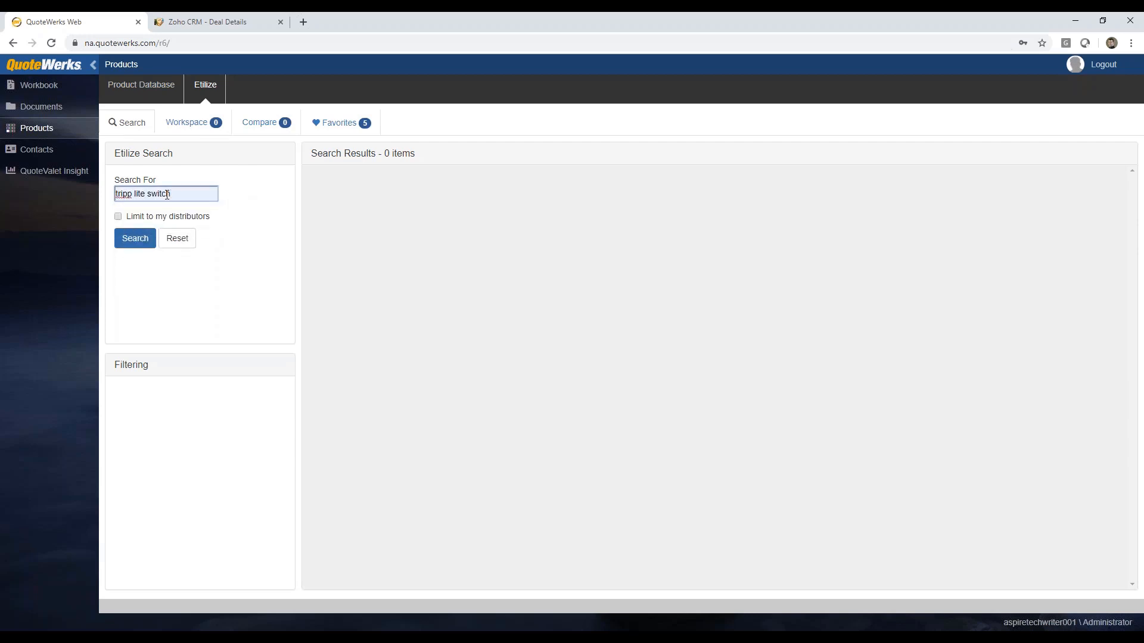
left_click(119, 217)
left_click(136, 246)
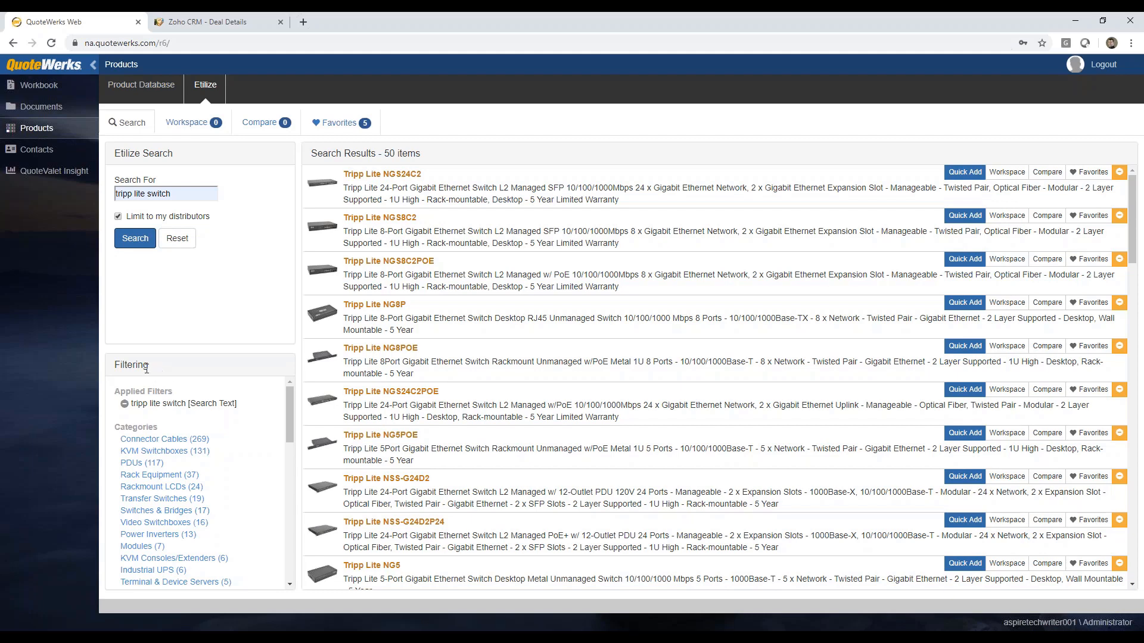
Step: Filter the search results to the KVM Switchboxes category and the NetCommander product family
left_click_drag(289, 403, 288, 417)
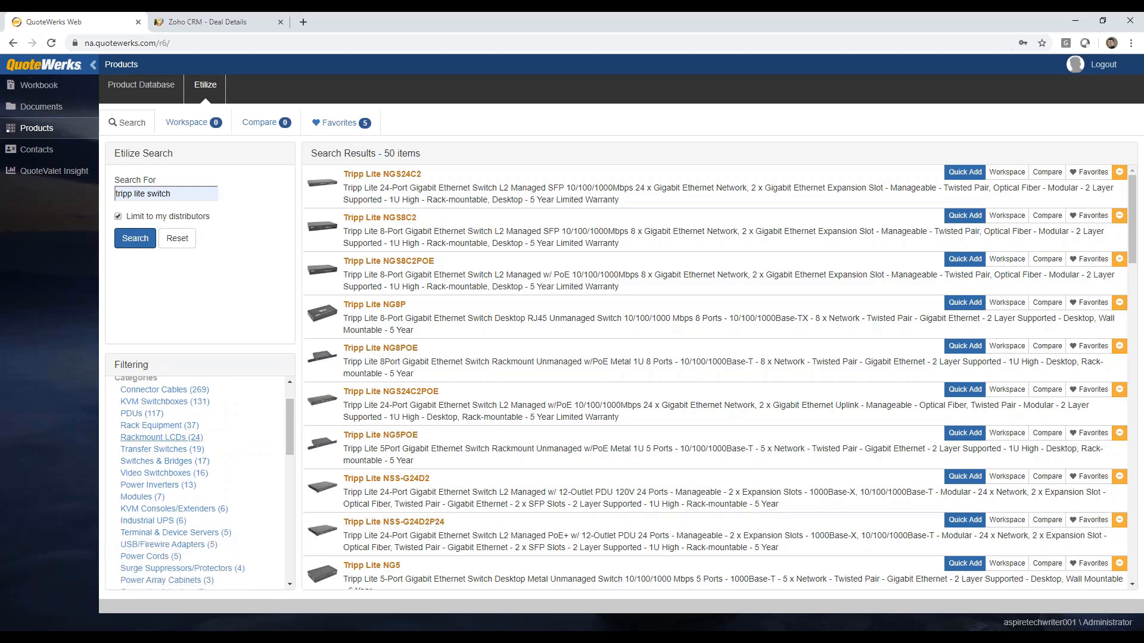
left_click(143, 403)
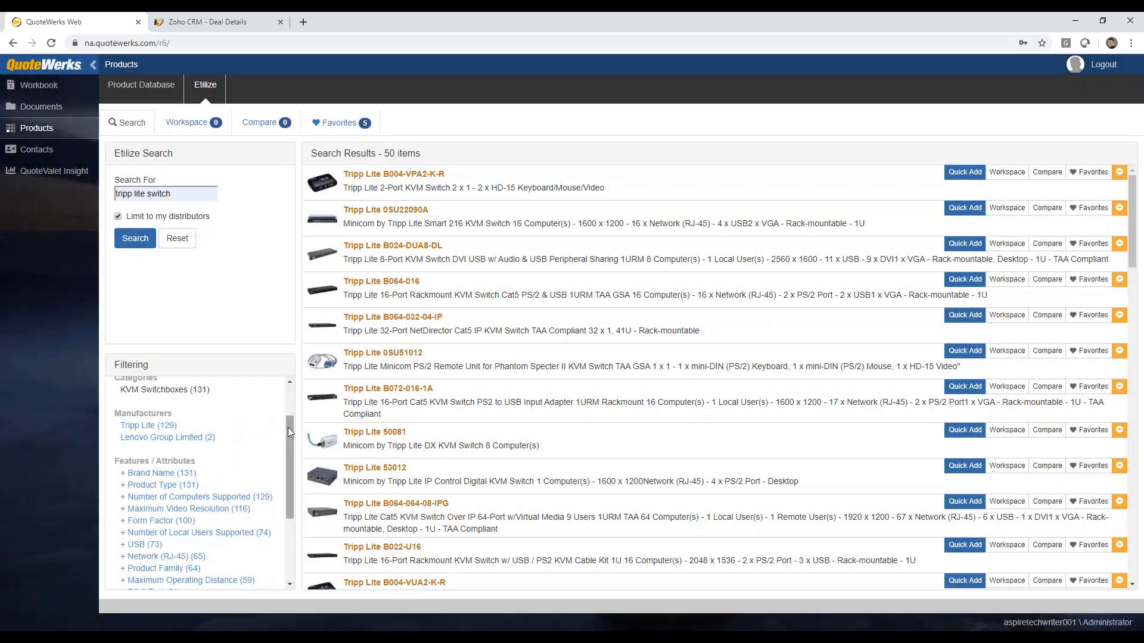
left_click_drag(289, 427, 270, 509)
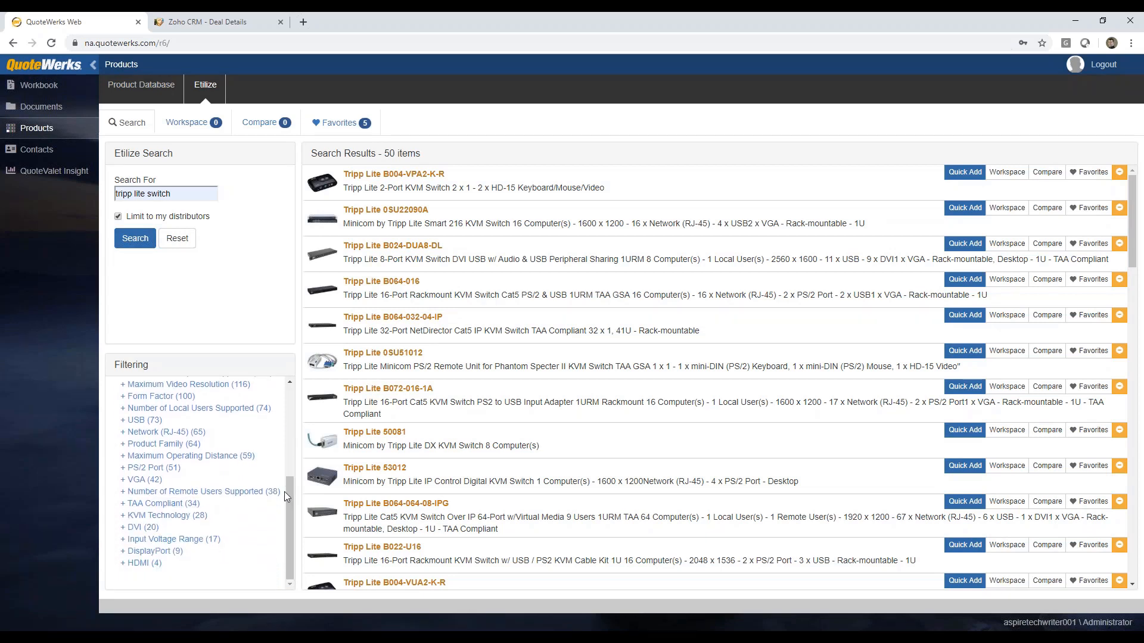
scroll(291, 512, "up", 3)
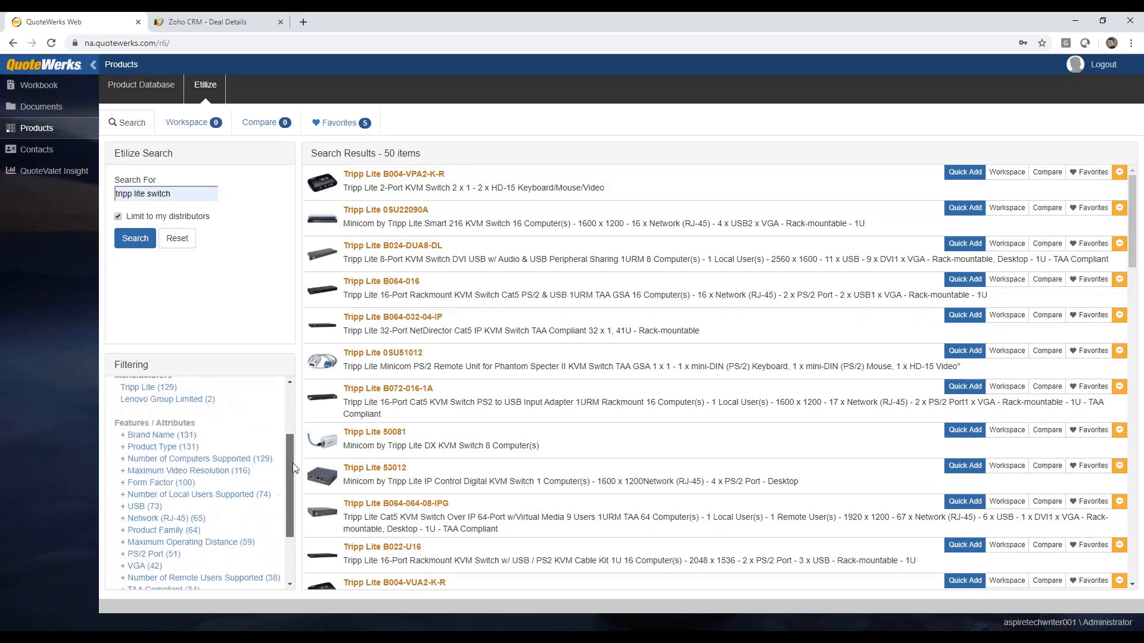
left_click_drag(290, 448, 289, 484)
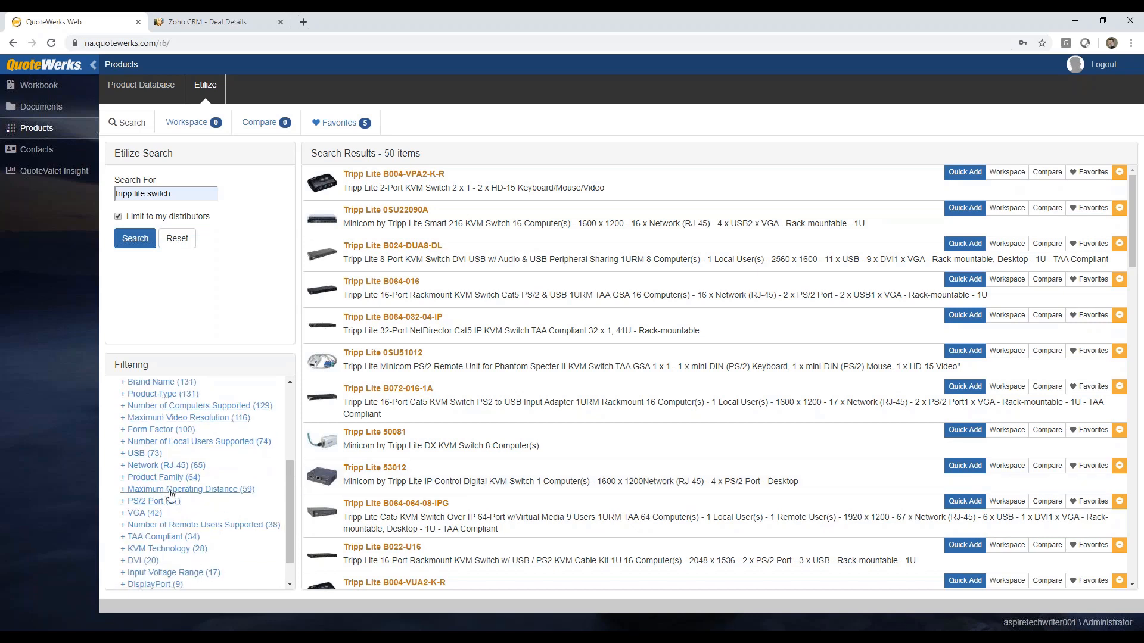
left_click(138, 477)
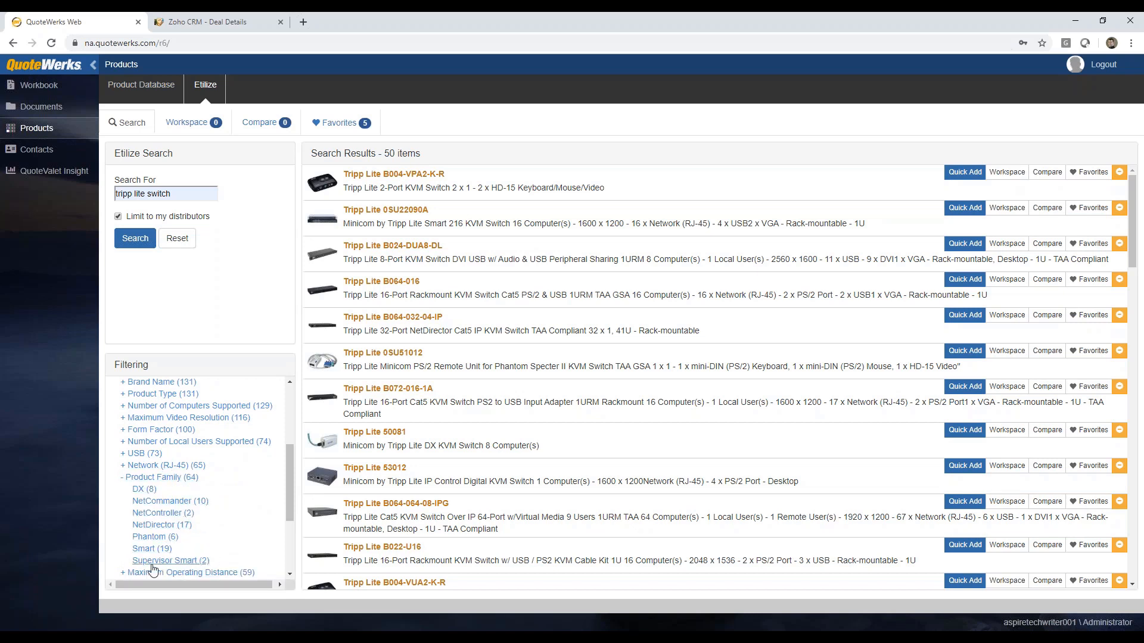
left_click(162, 514)
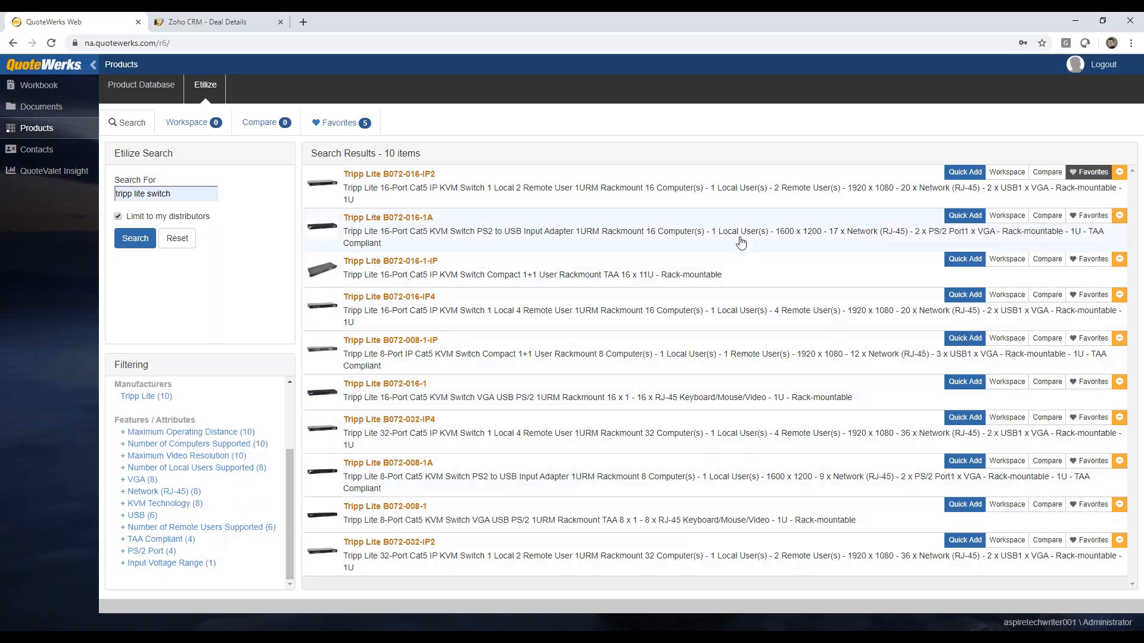
Step: Check distributor availability for the Tripp Lite B072-016-IP2 and add Tech Data's offer to the quote
left_click(810, 183)
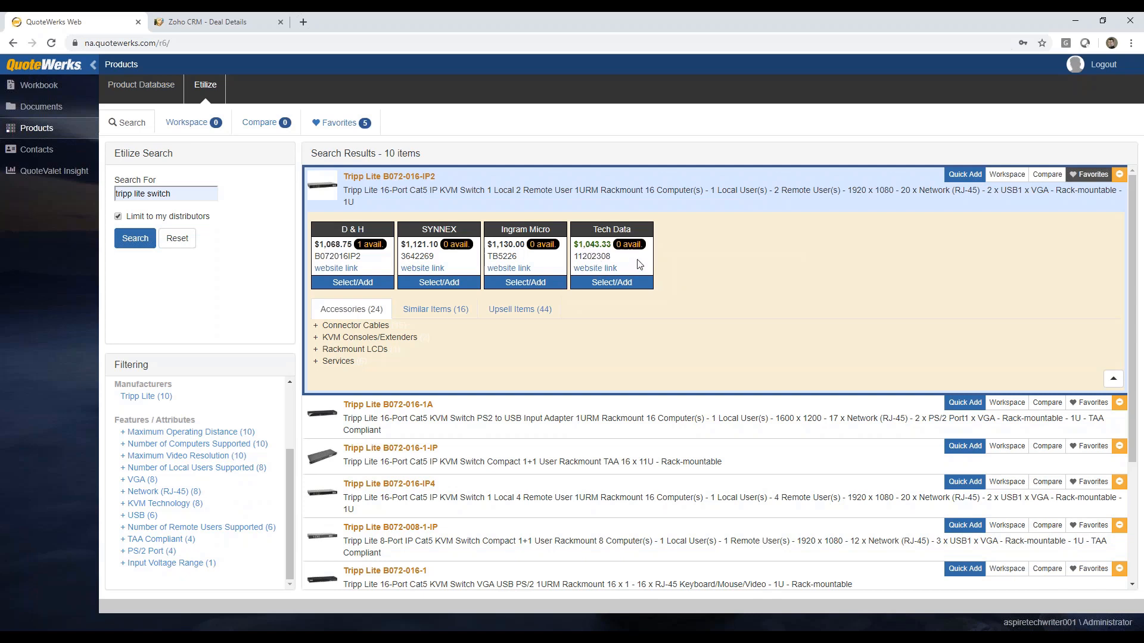
mouse_move(641, 249)
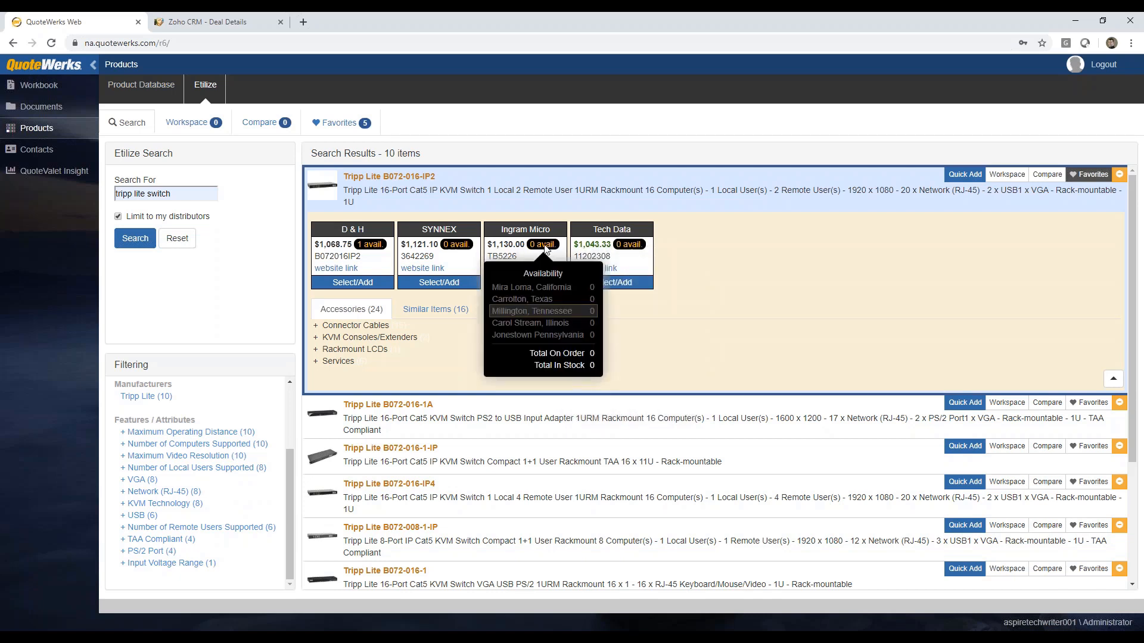
mouse_move(457, 246)
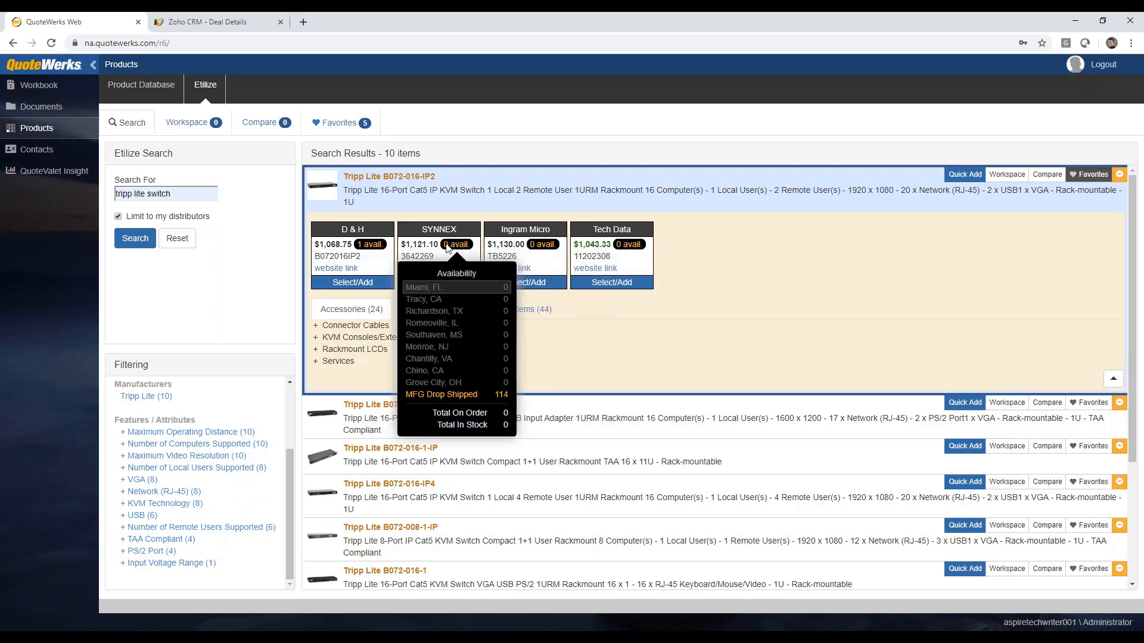
mouse_move(369, 249)
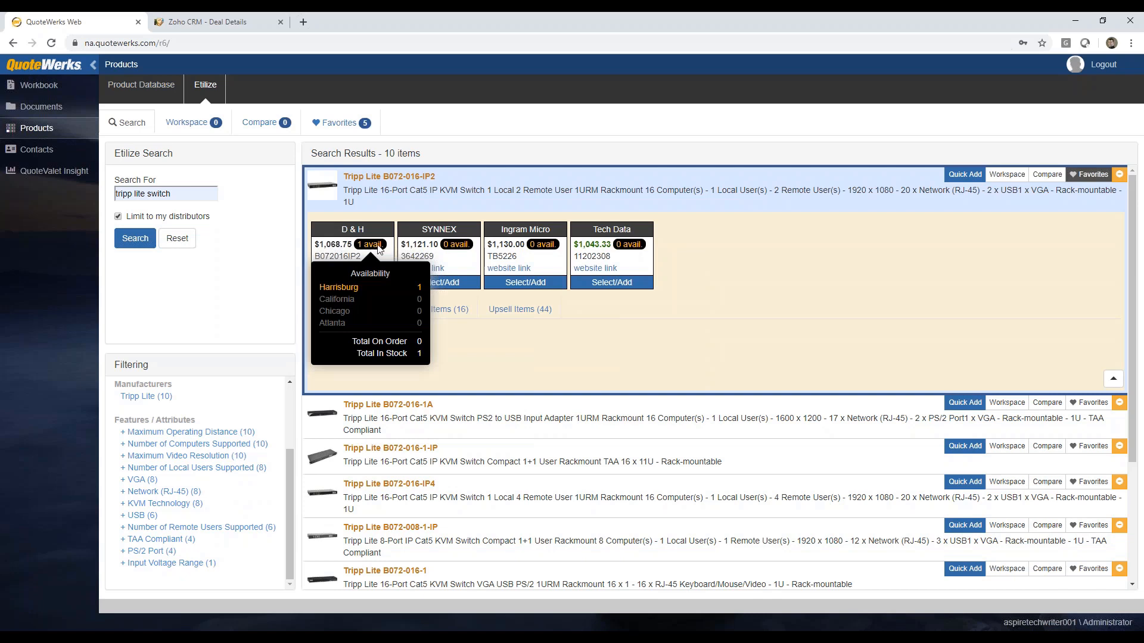
left_click(611, 284)
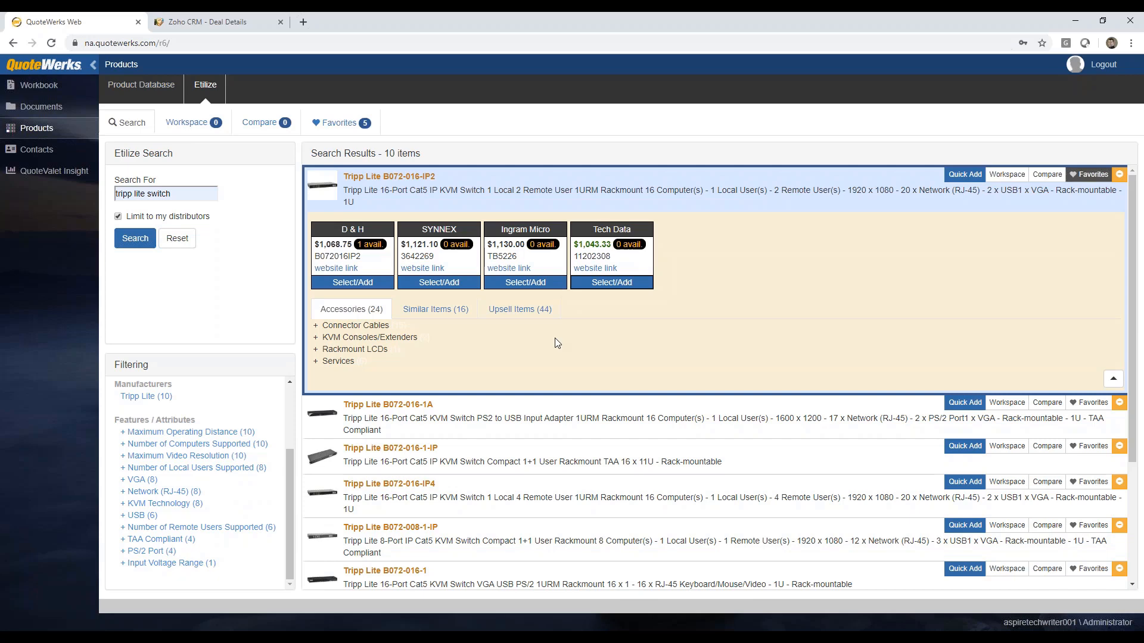
left_click(847, 193)
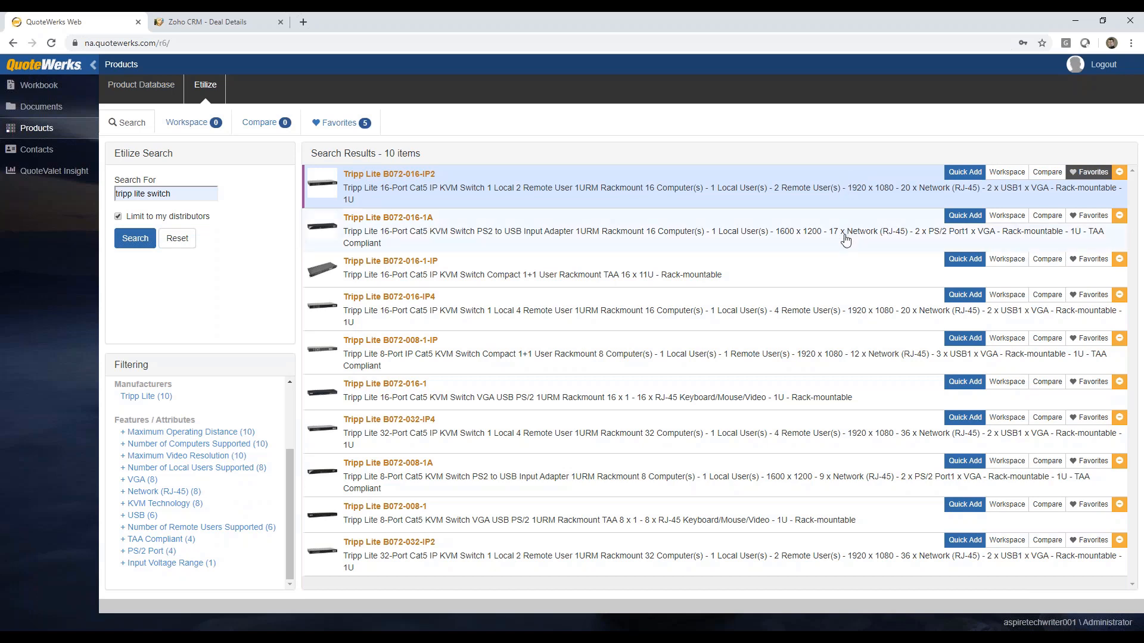
Step: Add Tripp Lite B072-016-IP2, B072-016-1A and B072-016-1-IP to the workspace and view the B072-016-IP2's distributor pricing there
left_click(1009, 180)
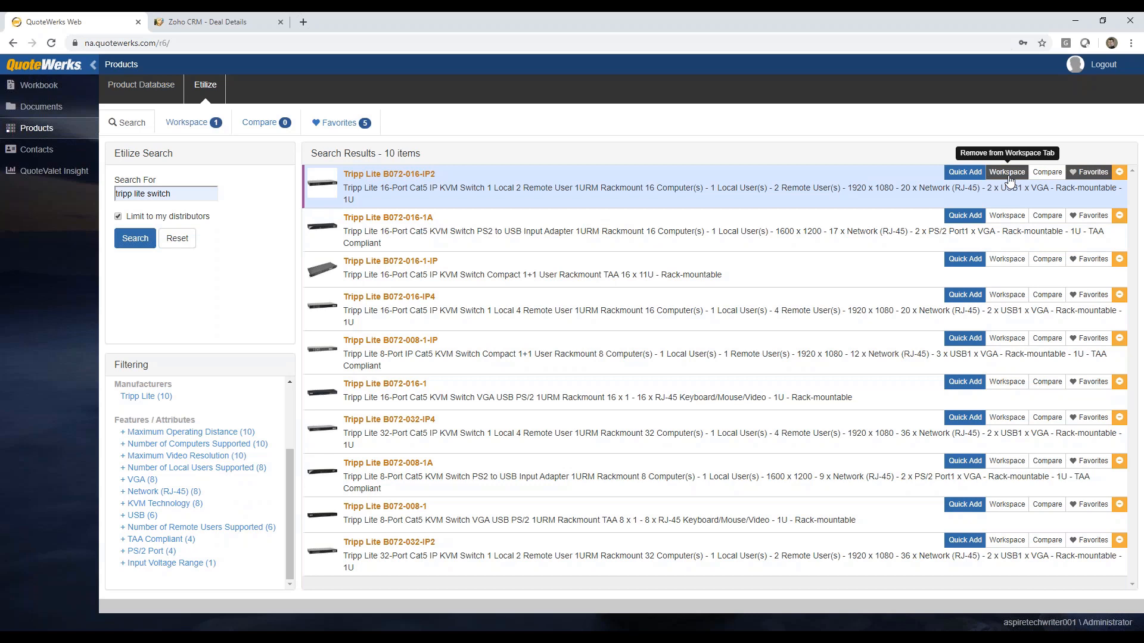
left_click(1008, 216)
left_click(1007, 259)
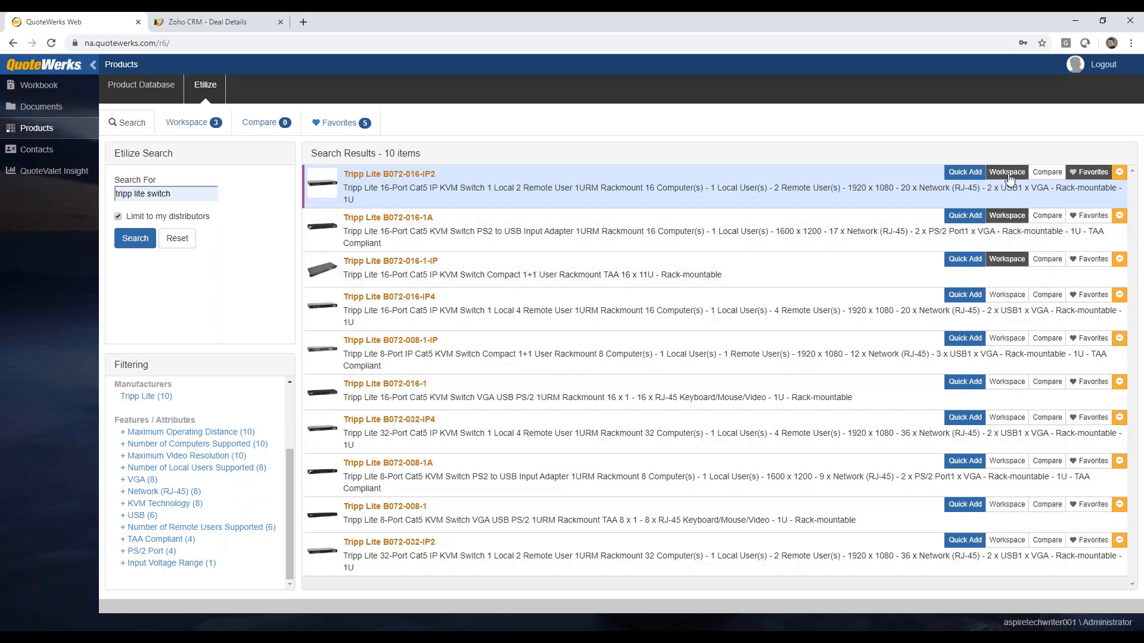
left_click(188, 128)
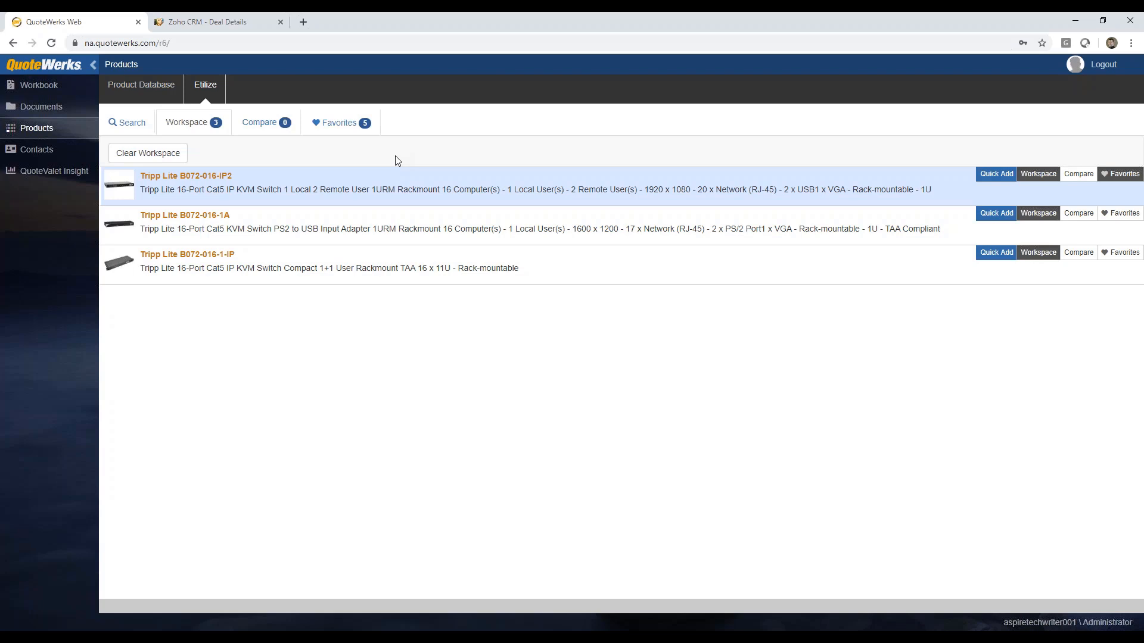
left_click(532, 192)
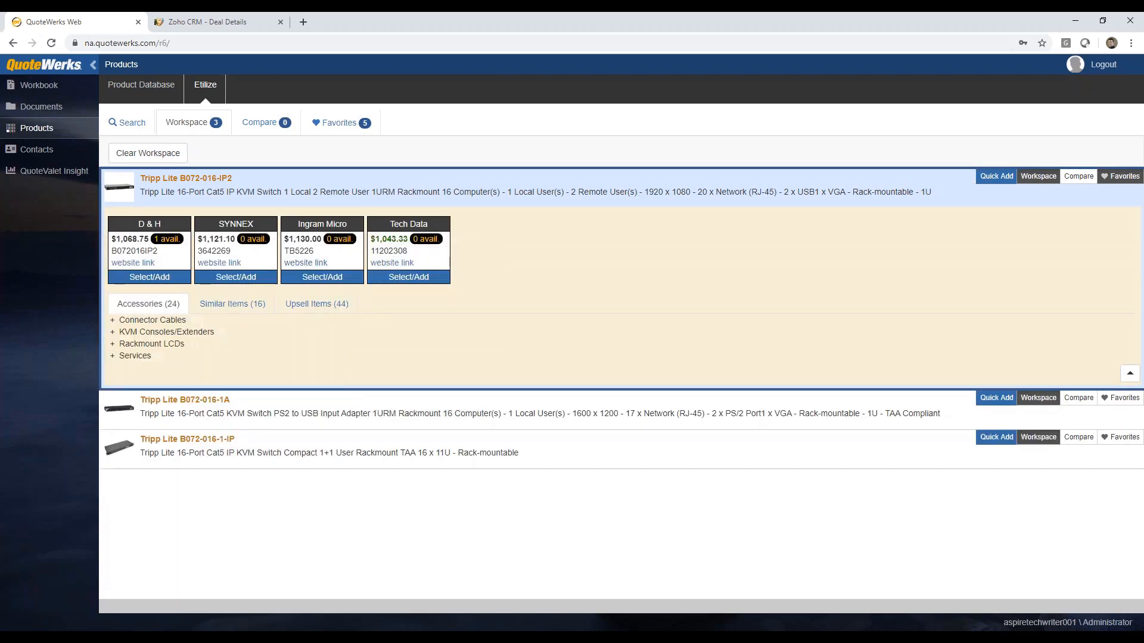
left_click(733, 191)
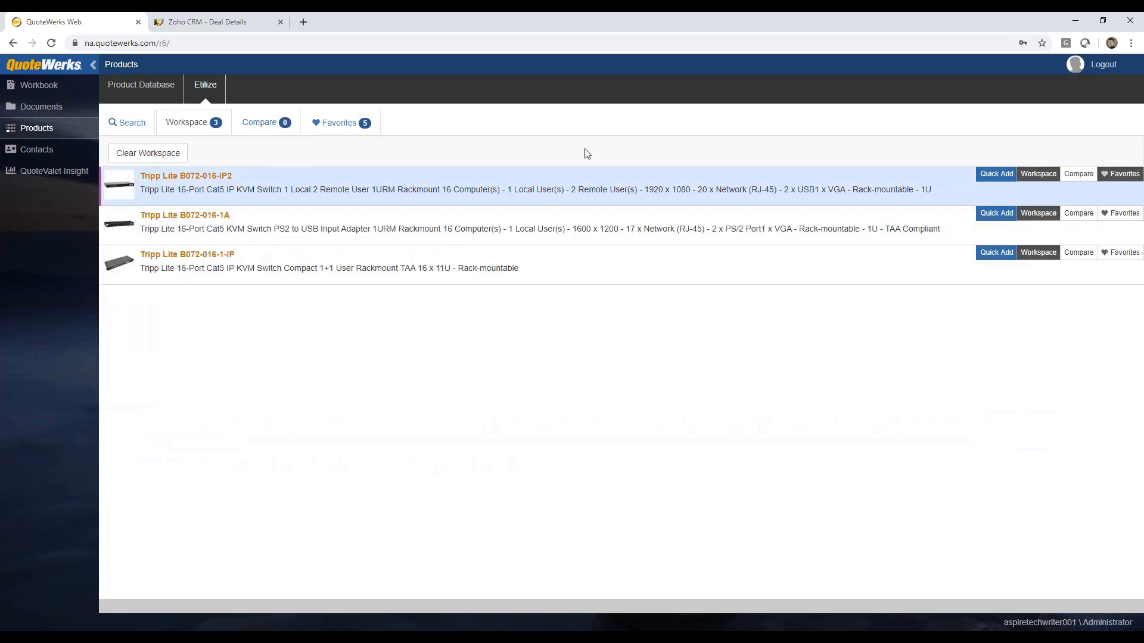
Step: Compare Tripp Lite B072-016-IP2, B072-016-1A and B072-016-1-IP side by side with pricing and availability included
left_click(126, 123)
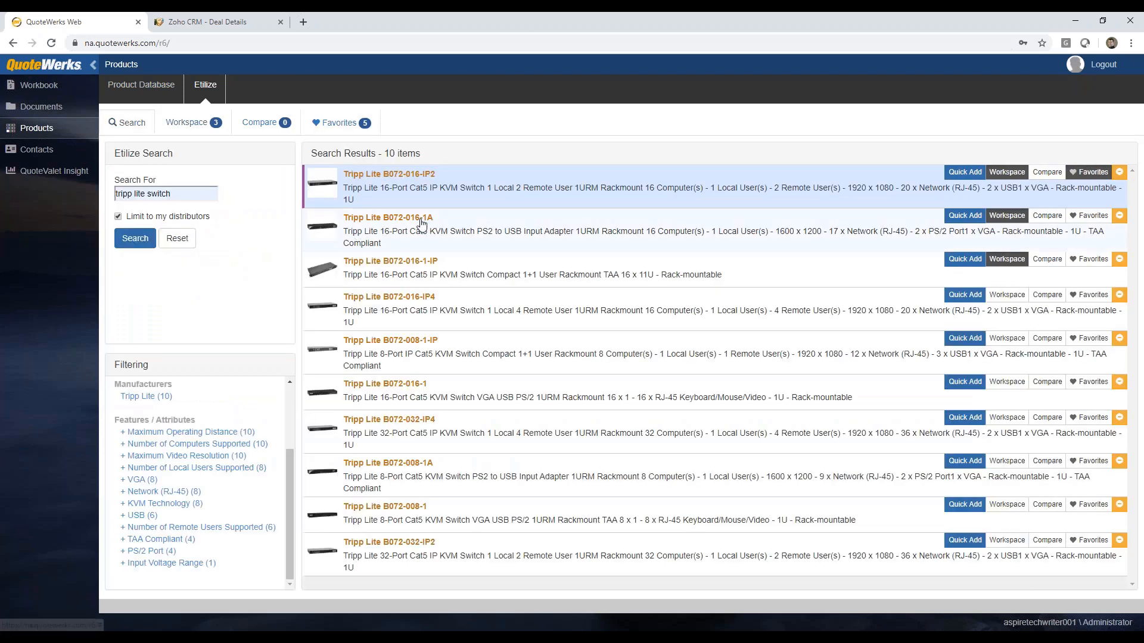
left_click(1047, 173)
left_click(1047, 216)
left_click(1047, 260)
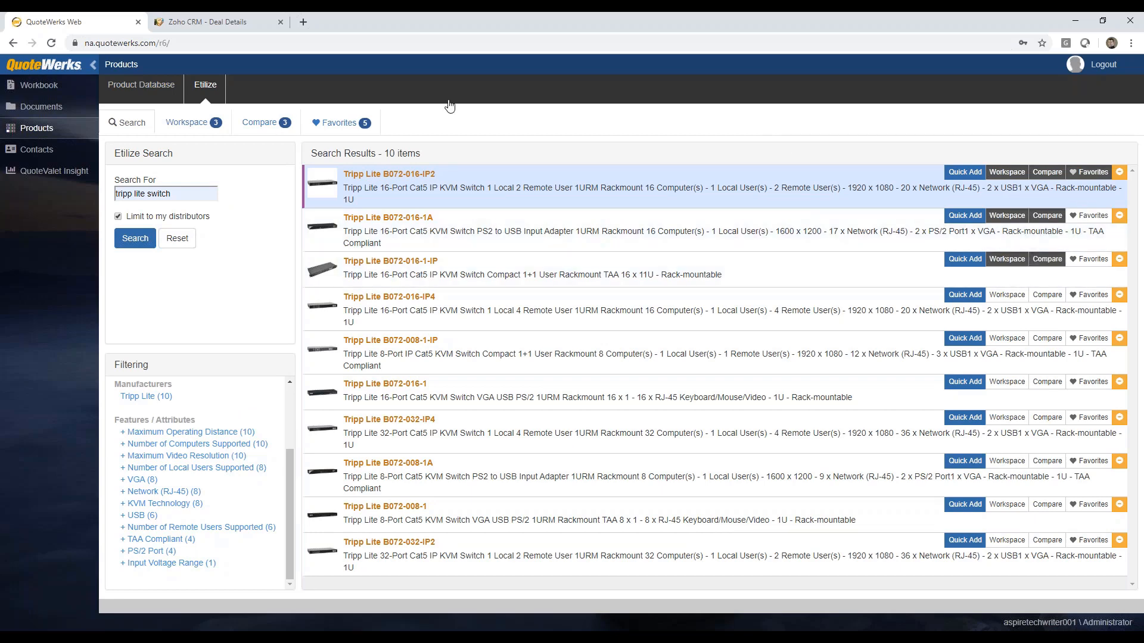
left_click(253, 122)
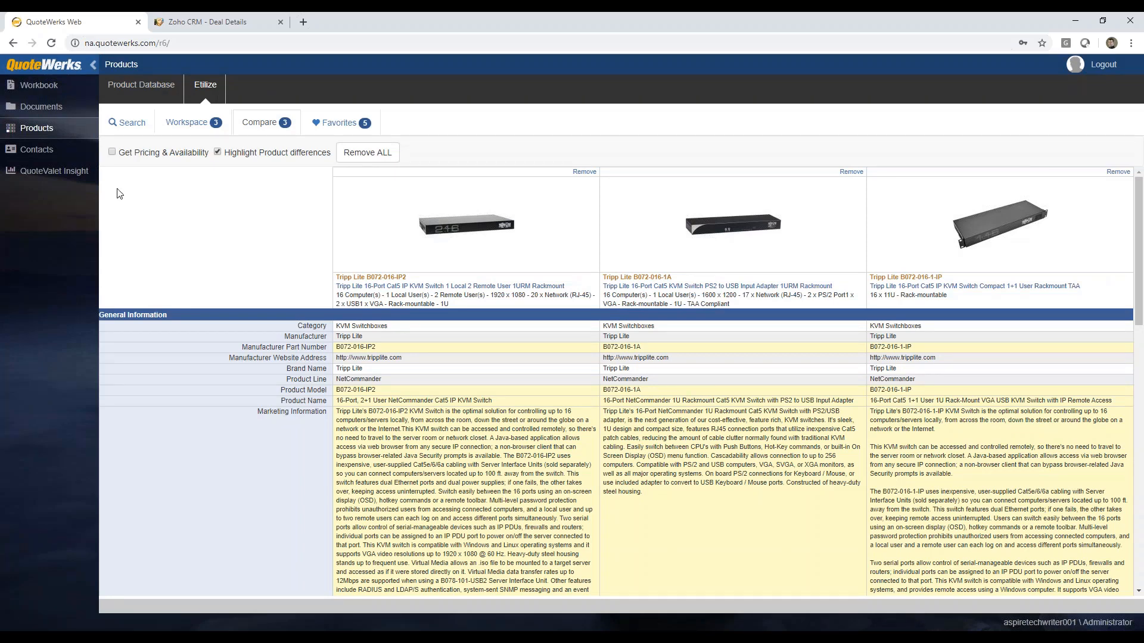
left_click(113, 153)
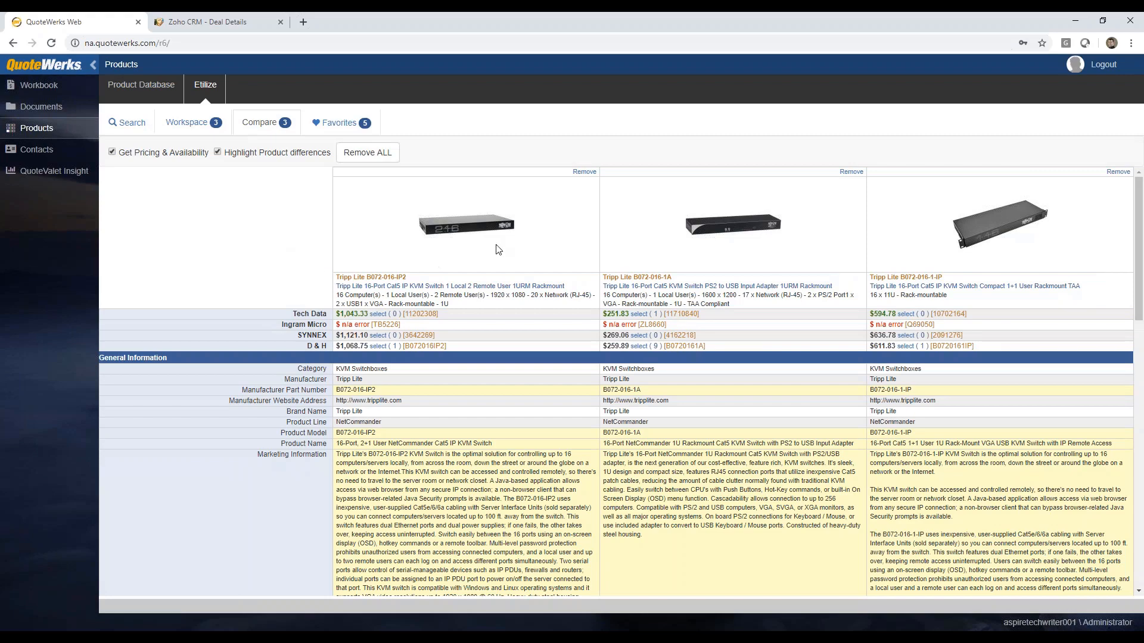
scroll(497, 249, "down", 2)
scroll(496, 249, "down", 15)
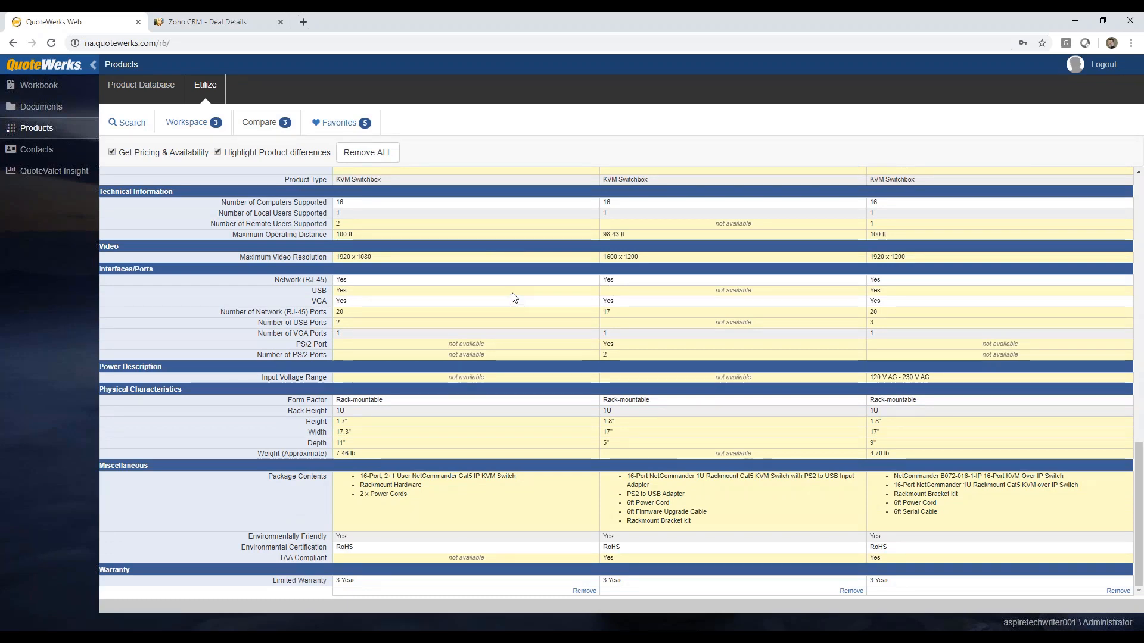
scroll(531, 305, "up", 17)
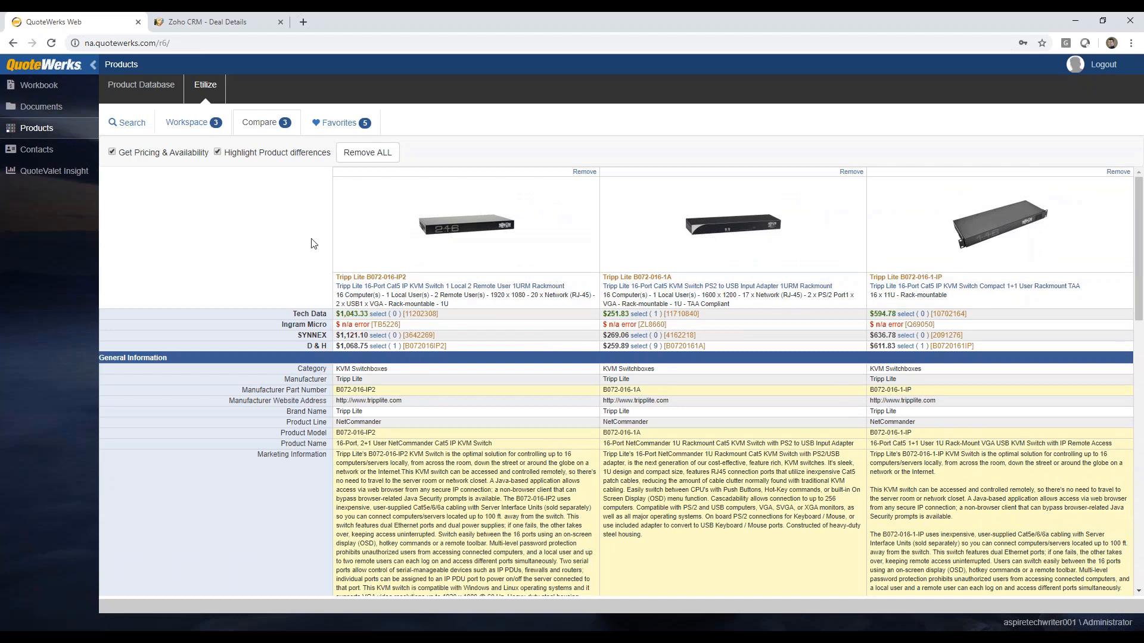
Step: Review the saved favorite products and the workspace items, and return to the Etilize search results
left_click(127, 122)
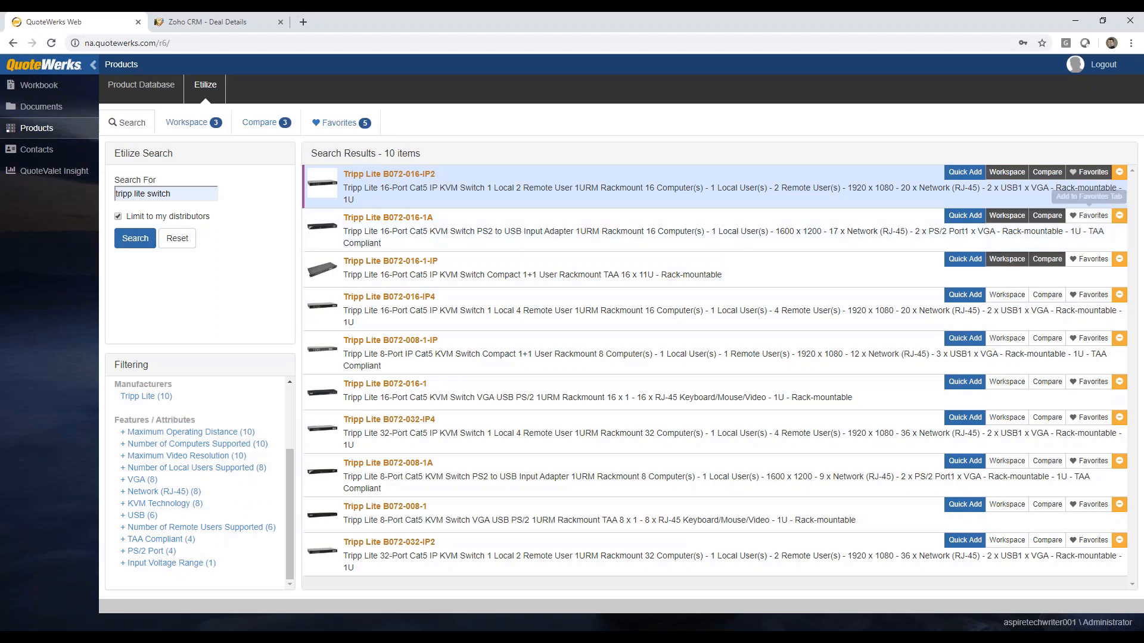
left_click(331, 125)
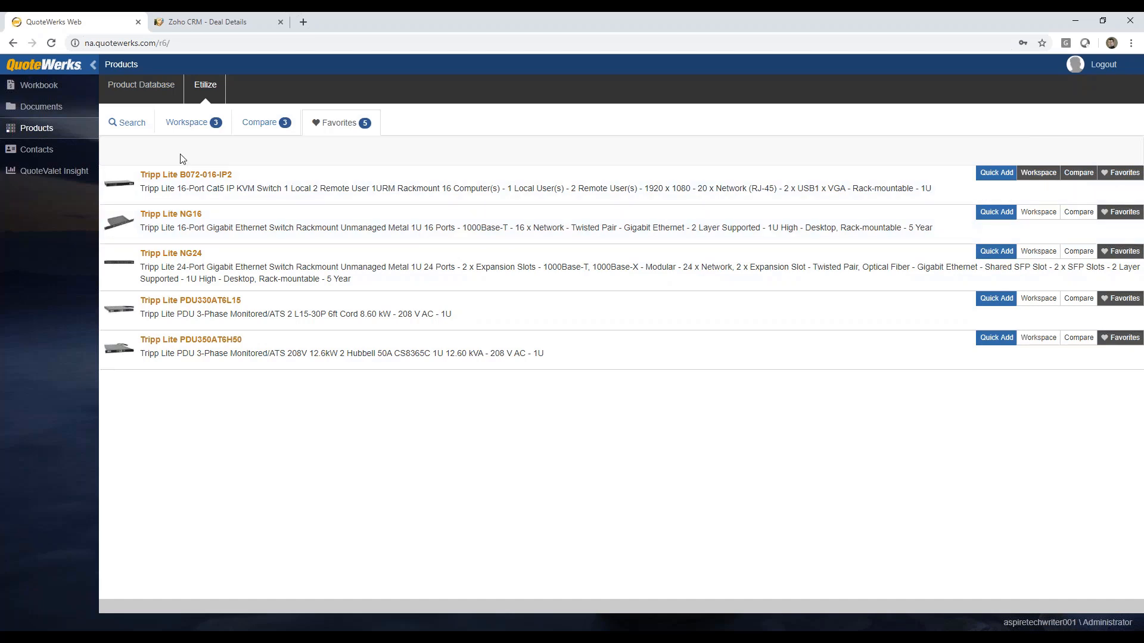
left_click(186, 124)
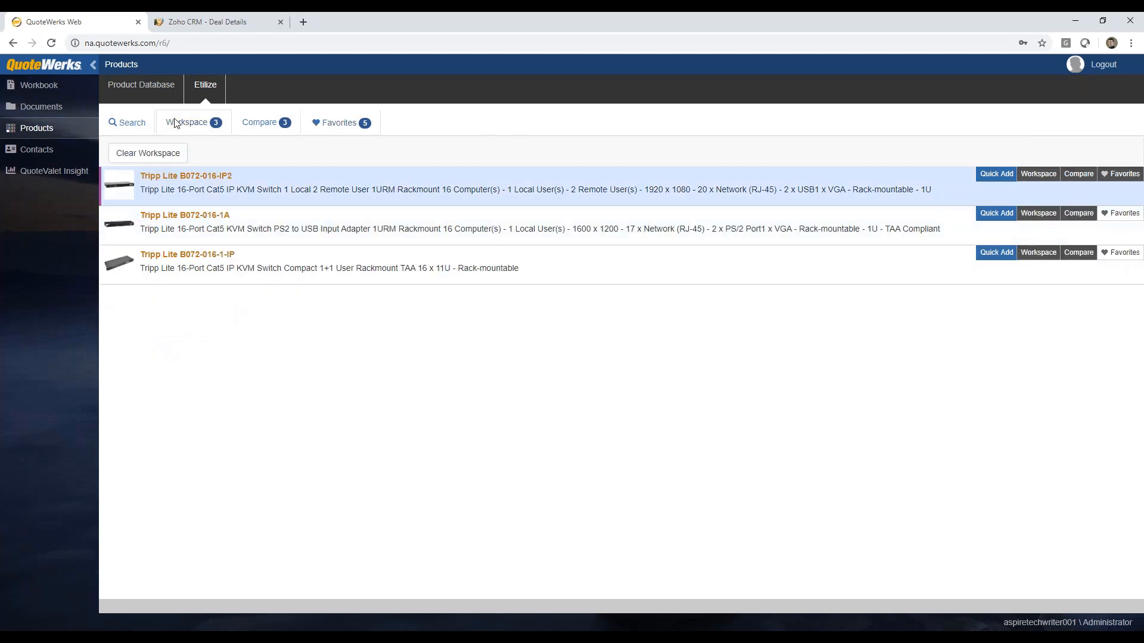
left_click(125, 122)
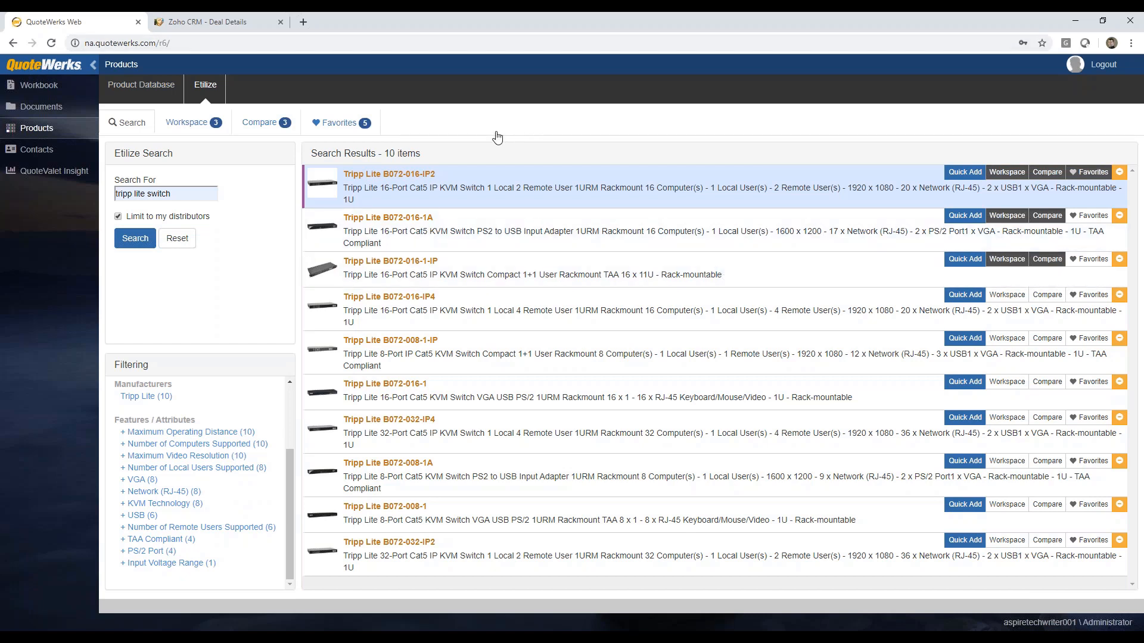
Step: From the Demo Items product database, start adding B072-016-1-IP, the Cisco 888E router, Cisco IOS SSL VPN license, Monthly Monitoring Charge and Quarterly Check-In to the quote
left_click(155, 91)
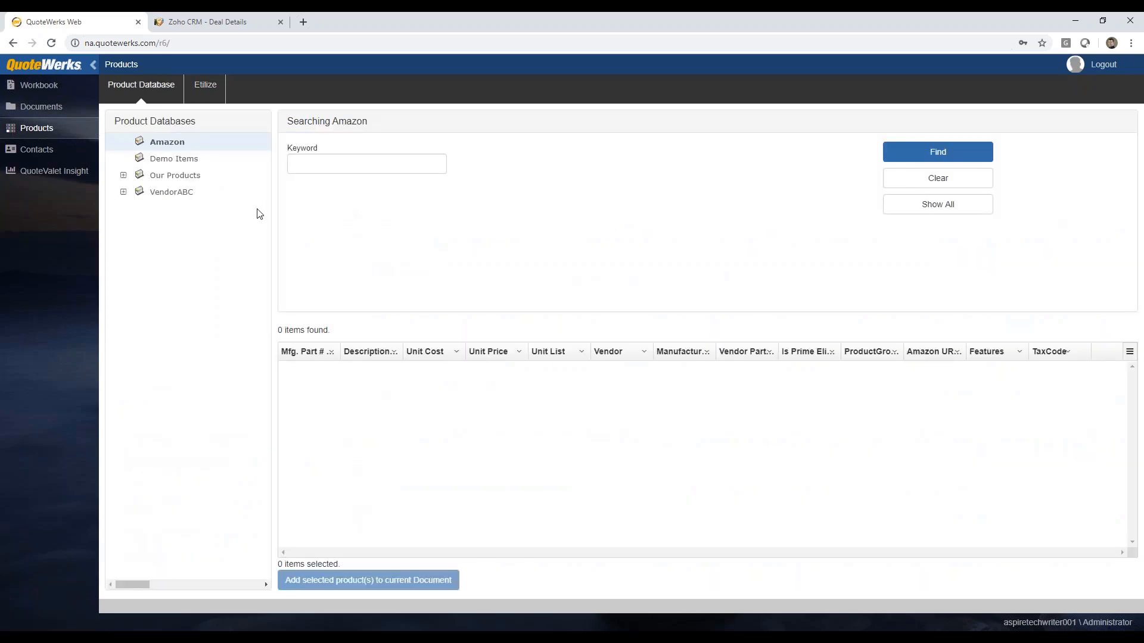
left_click(160, 161)
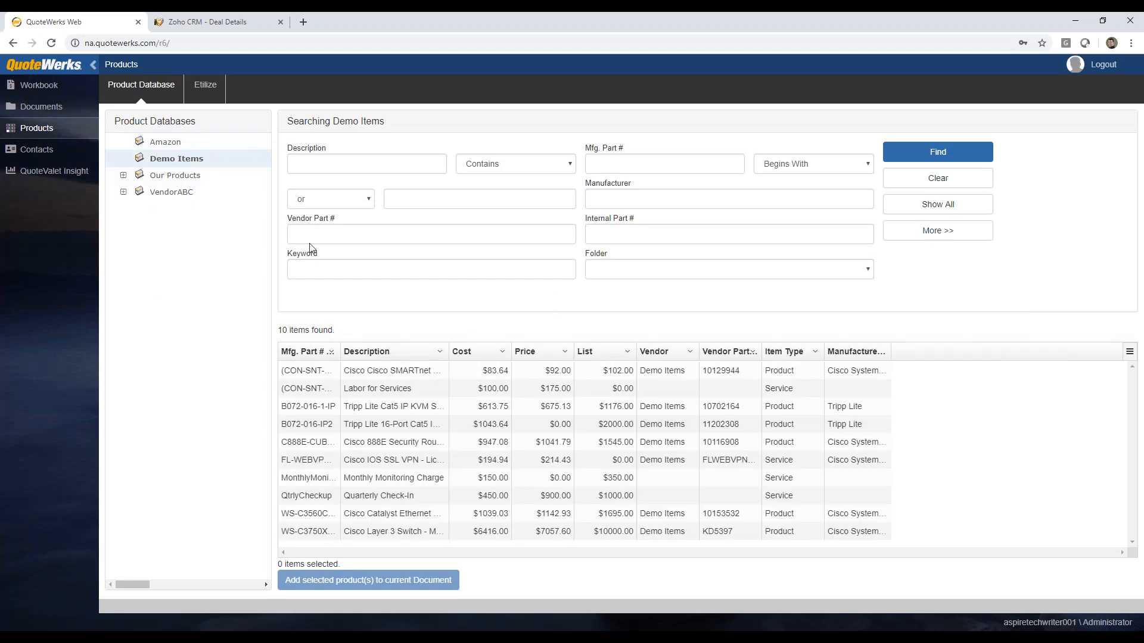
left_click(309, 165)
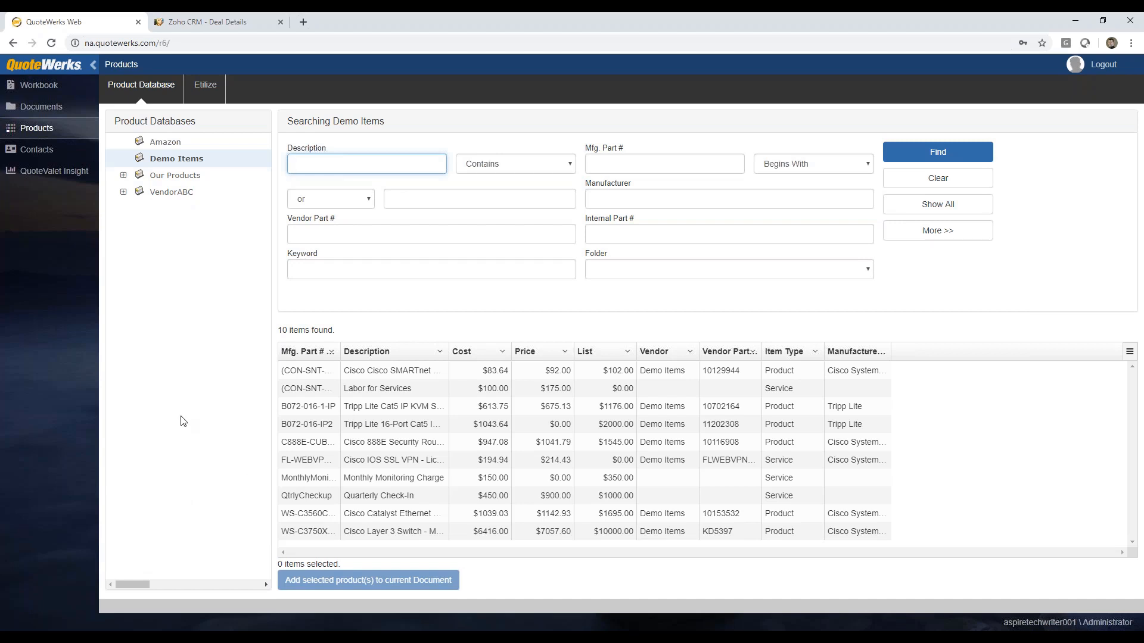
left_click(387, 410)
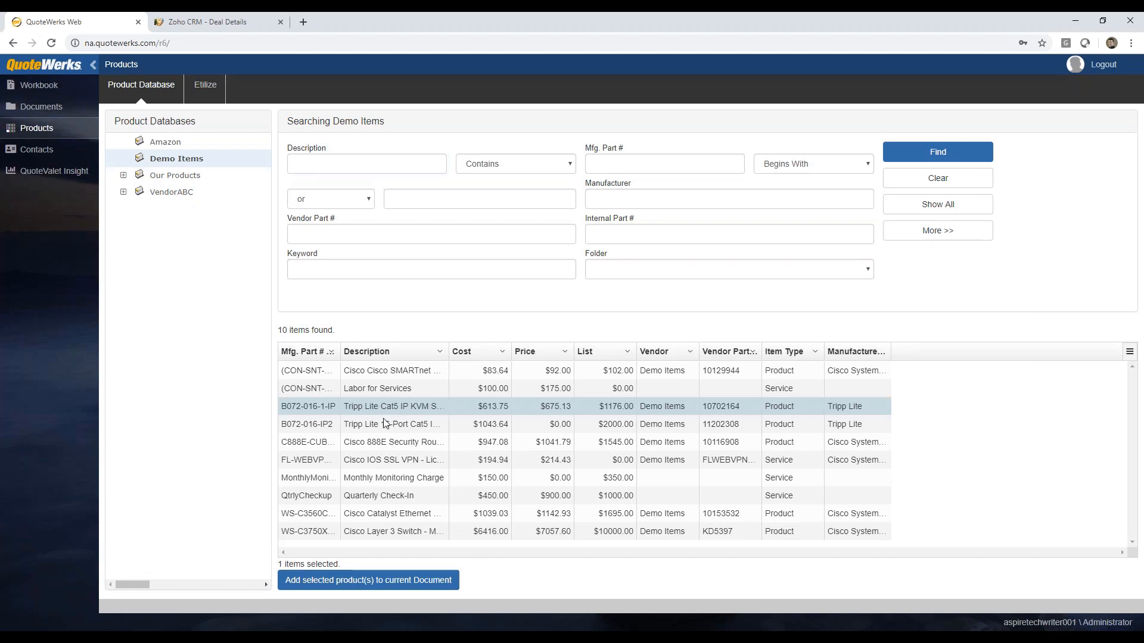
left_click(379, 444, "ctrl")
left_click(377, 465, "ctrl")
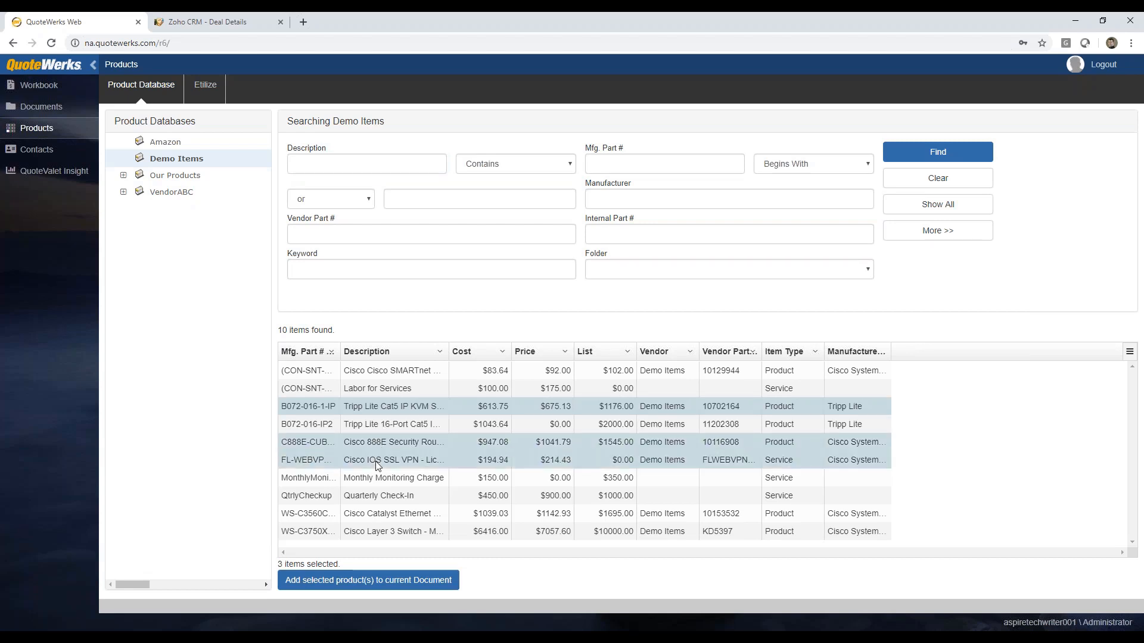
left_click(378, 480, "ctrl")
left_click(376, 498, "ctrl")
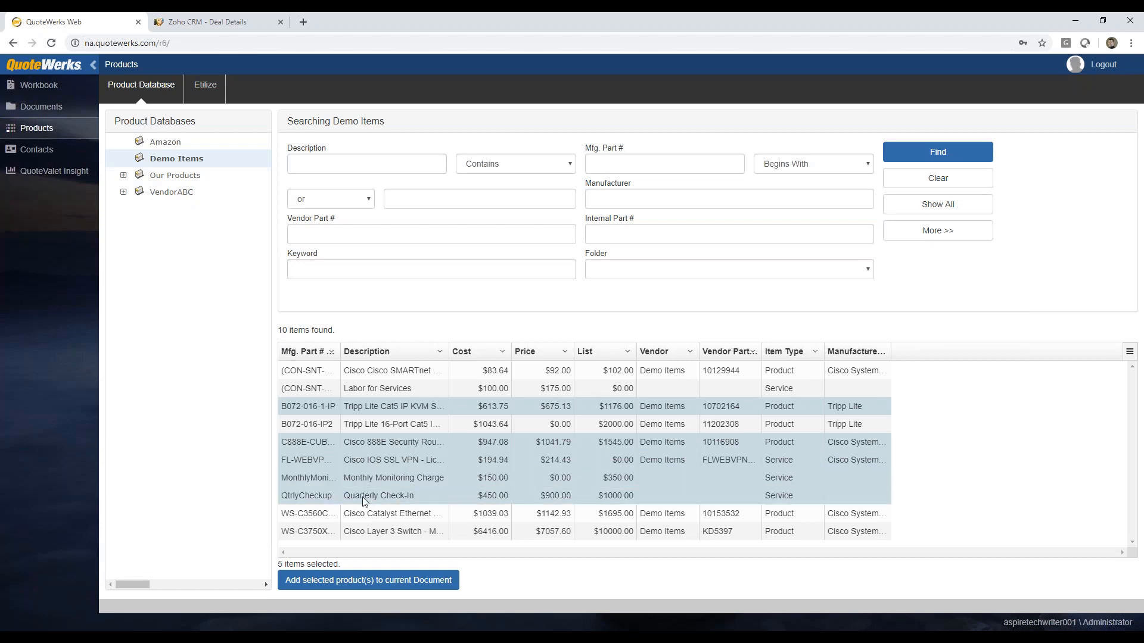
left_click(346, 581)
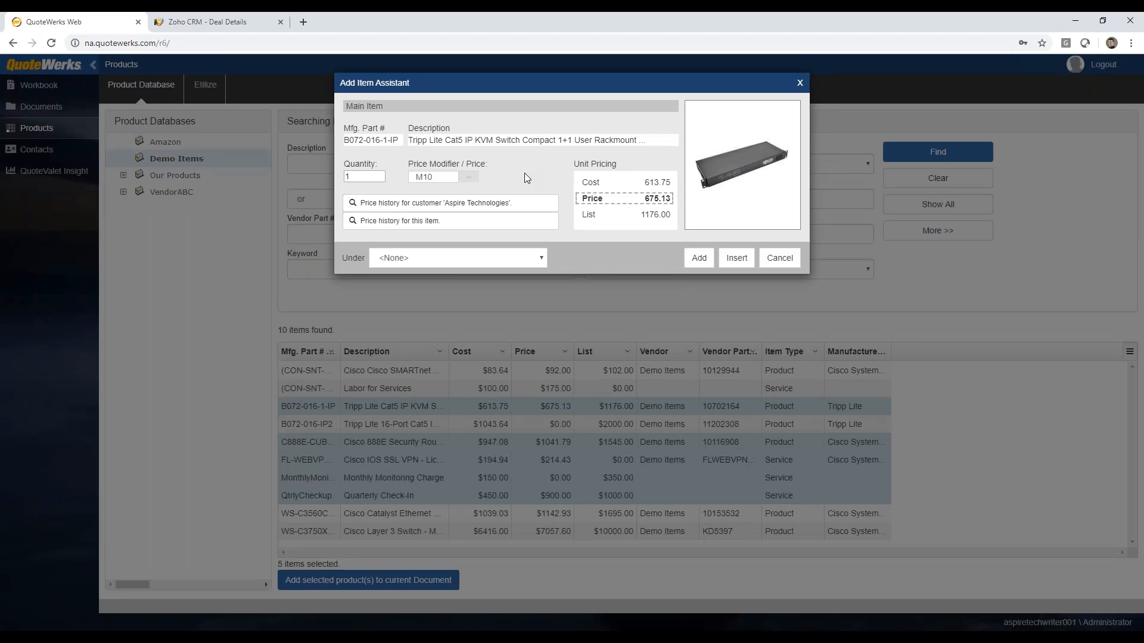
Step: Set the Tripp Lite B072-016-1-IP's quantity to 3 and its price modifier to M30
left_click(380, 174)
left_click(380, 174)
left_click(442, 176)
key("BackSpace")
key("BackSpace")
type("30")
Step: Review the B072-016-1-IP's price history for customer Aspire Technologies and its price history across all customers
left_click(405, 206)
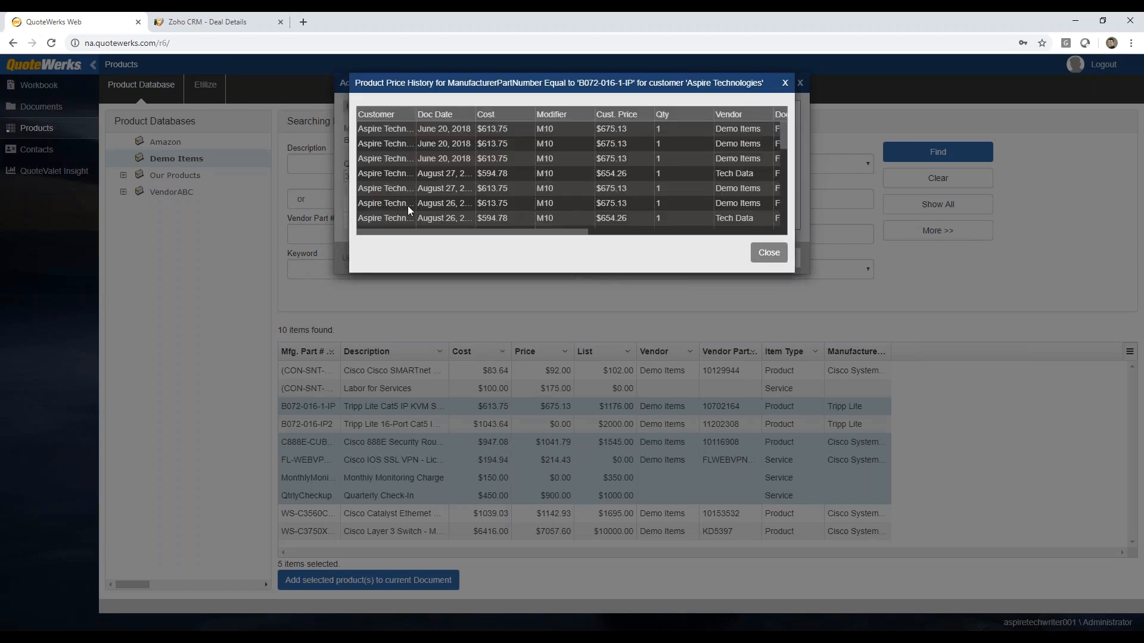
mouse_move(786, 126)
left_mouse_down()
mouse_move(785, 202)
mouse_move(792, 111)
left_mouse_up()
left_click_drag(578, 235, 536, 236)
left_click(769, 253)
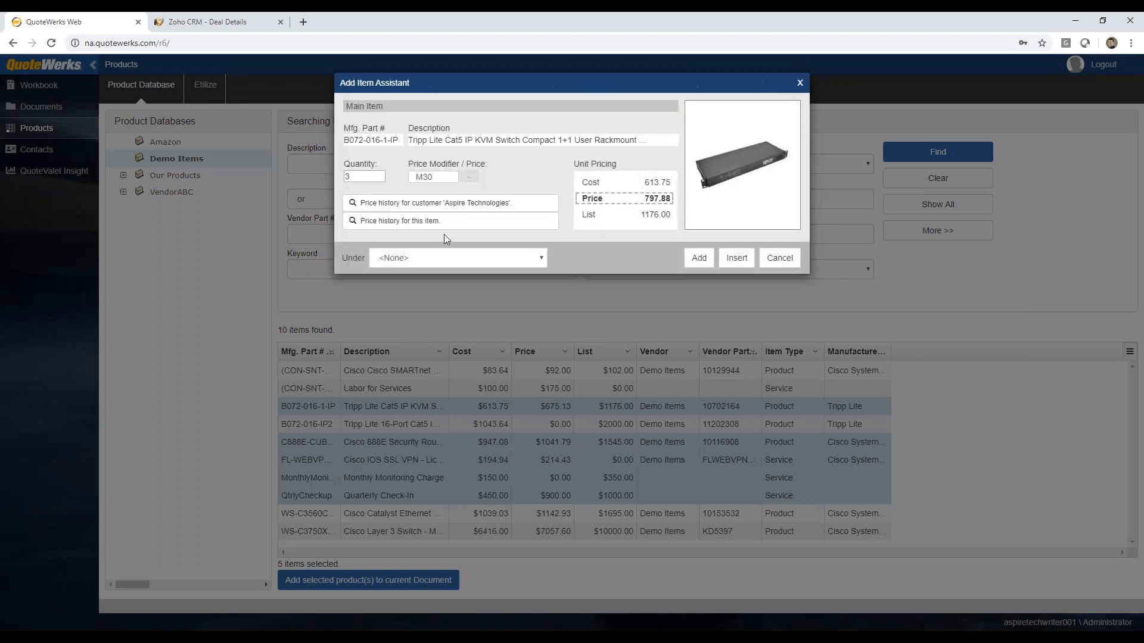
left_click(392, 223)
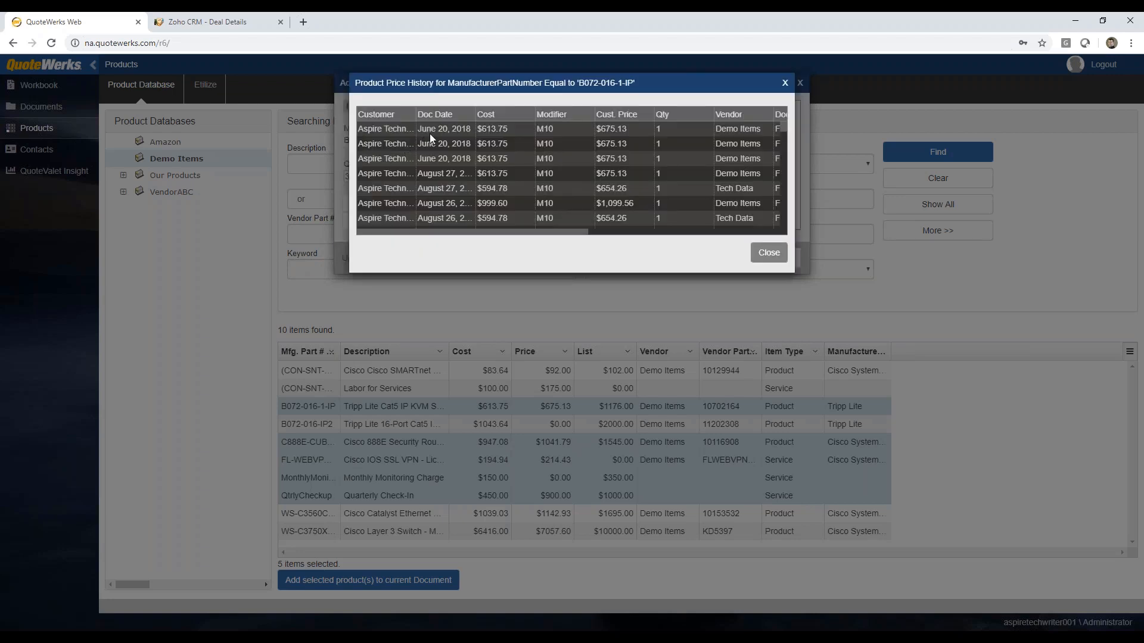
left_click(768, 253)
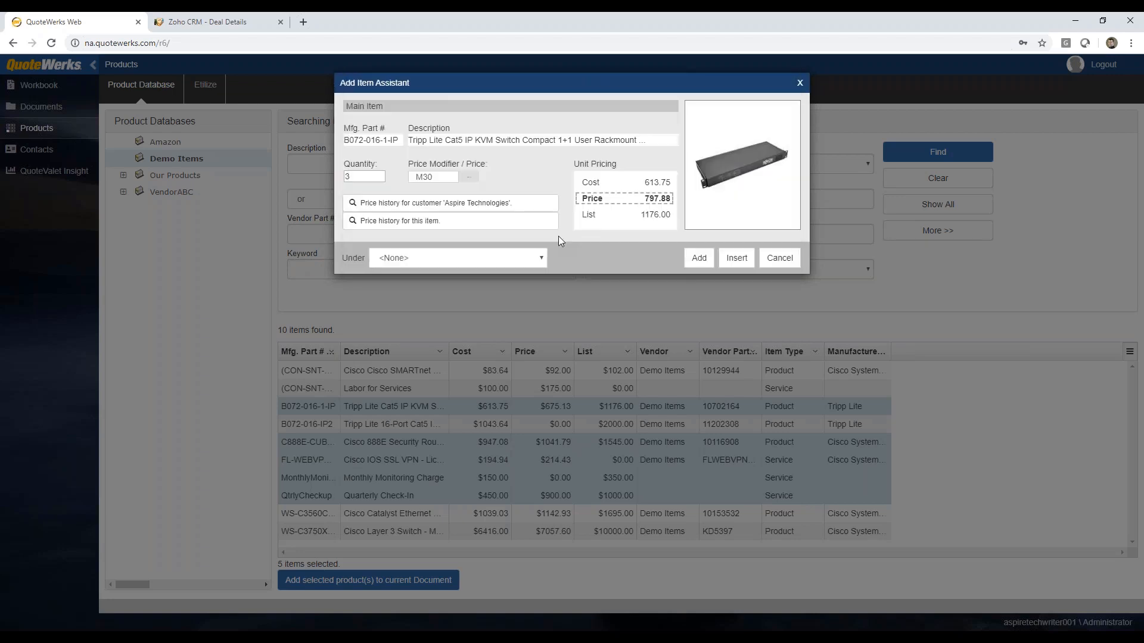
Step: Add the Tripp Lite B072-016-1-IP to the quote under the Products section
left_click(541, 256)
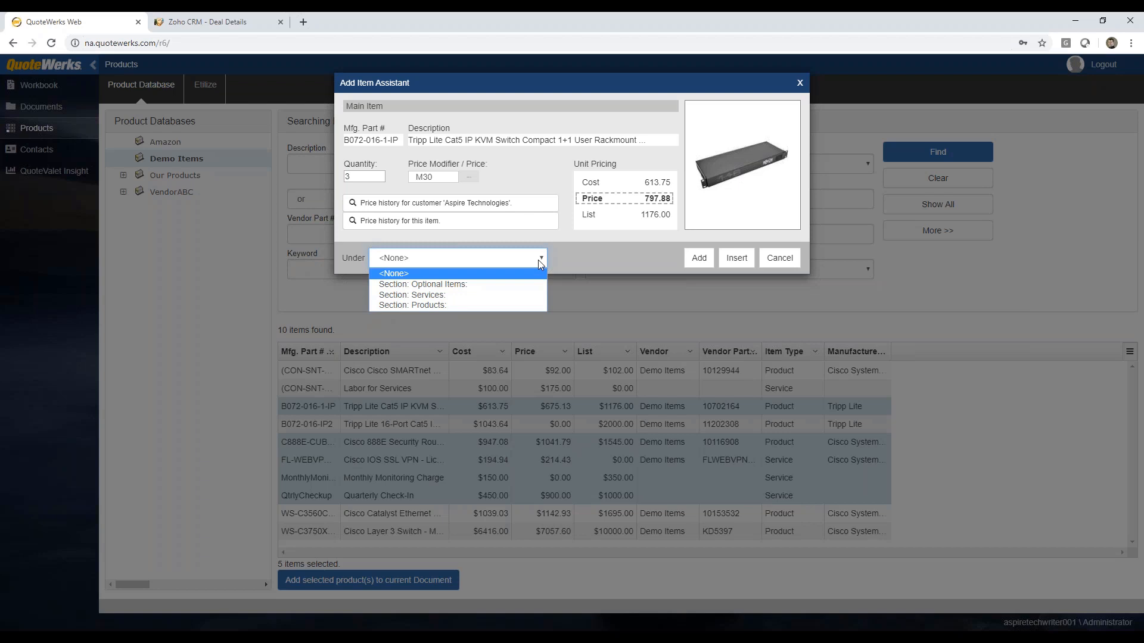
left_click(436, 305)
left_click(698, 258)
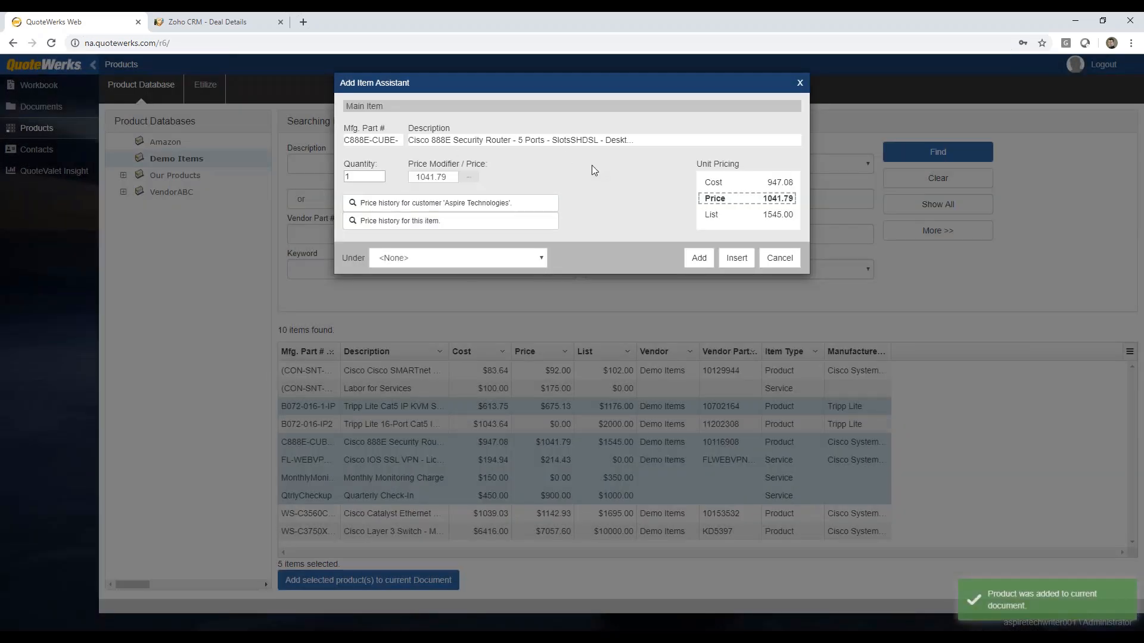
Step: Add the Cisco 888E Security Router under the Products section with a quantity of 3
left_click(380, 174)
left_click(380, 174)
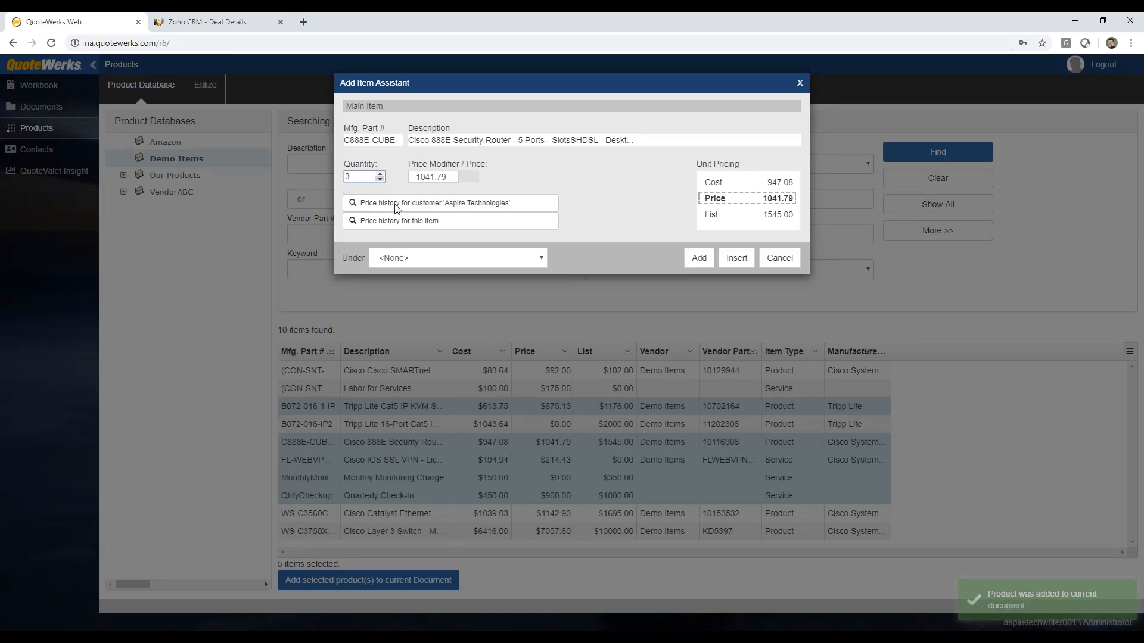
left_click(542, 258)
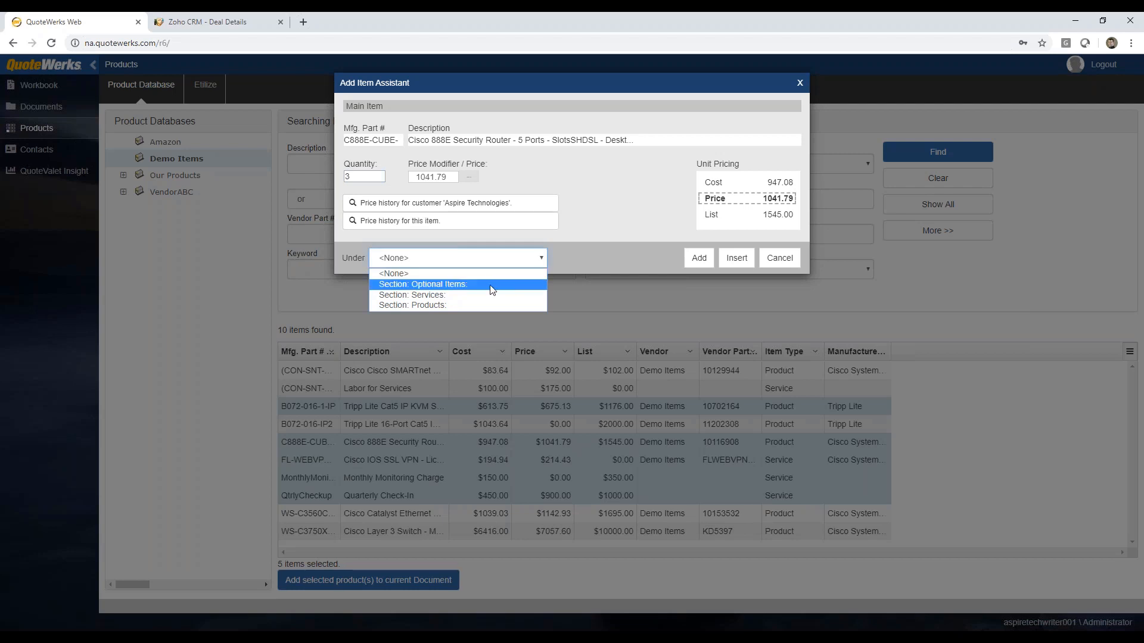
left_click(481, 301)
left_click(696, 258)
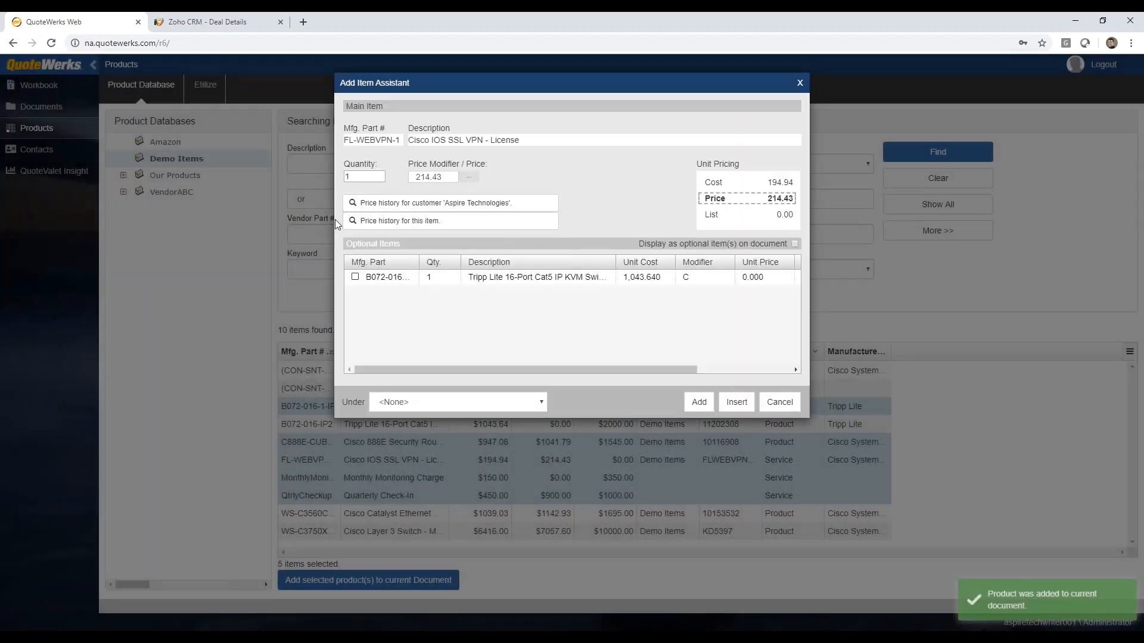
Step: Add the Cisco IOS SSL VPN license with quantity 2 and its optional Tripp Lite 16-Port KVM switch under the Services section
left_click(380, 174)
left_click(380, 174)
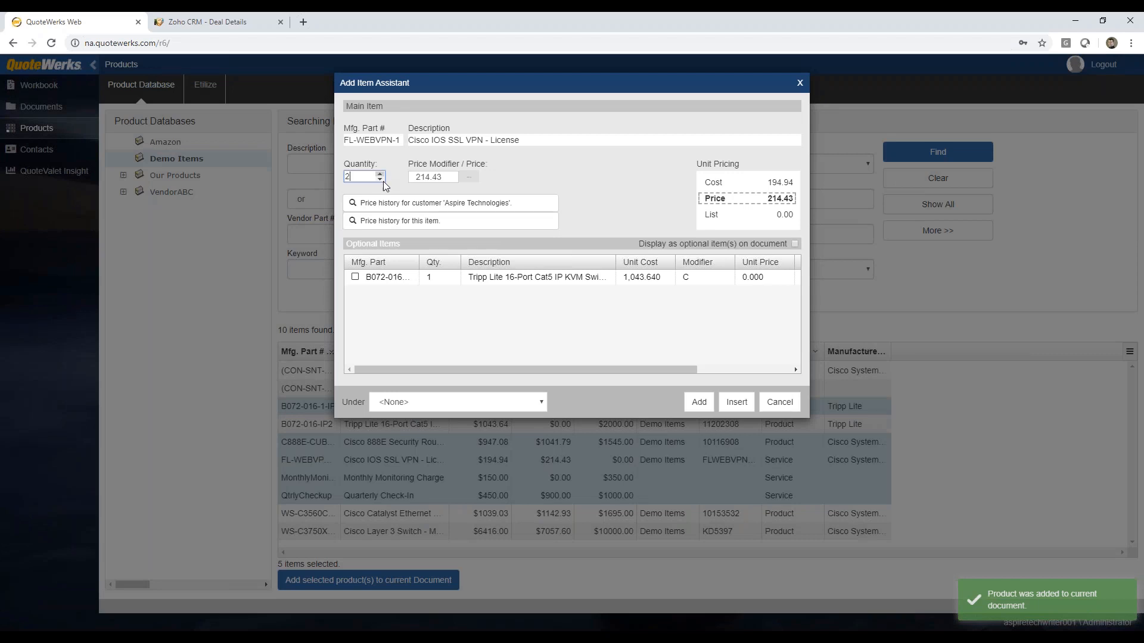
left_click(355, 277)
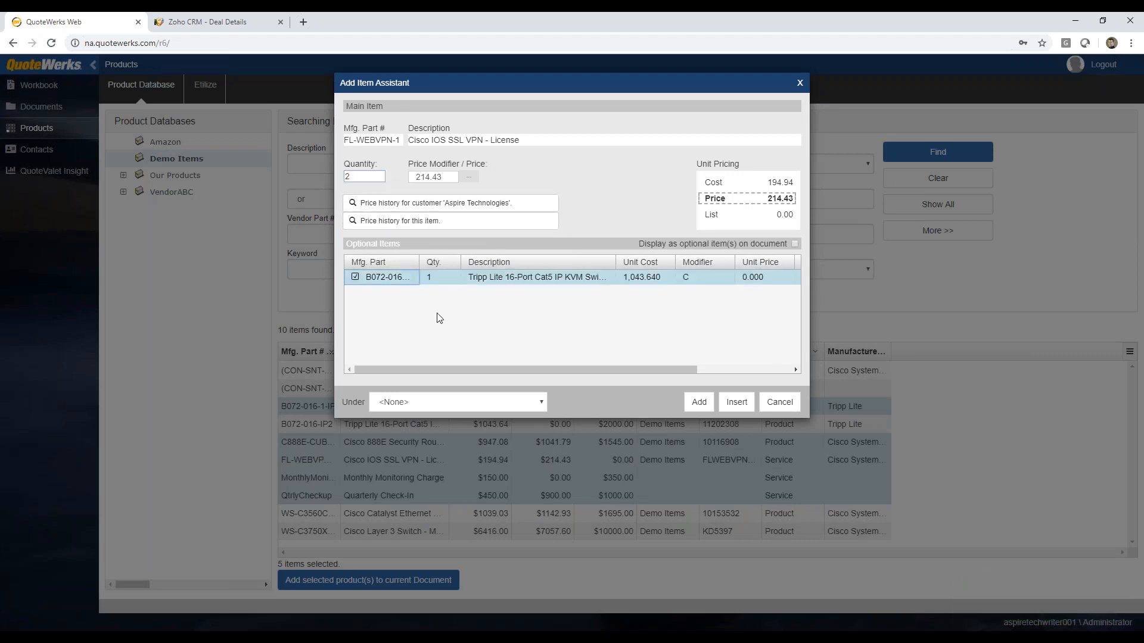
left_click(542, 404)
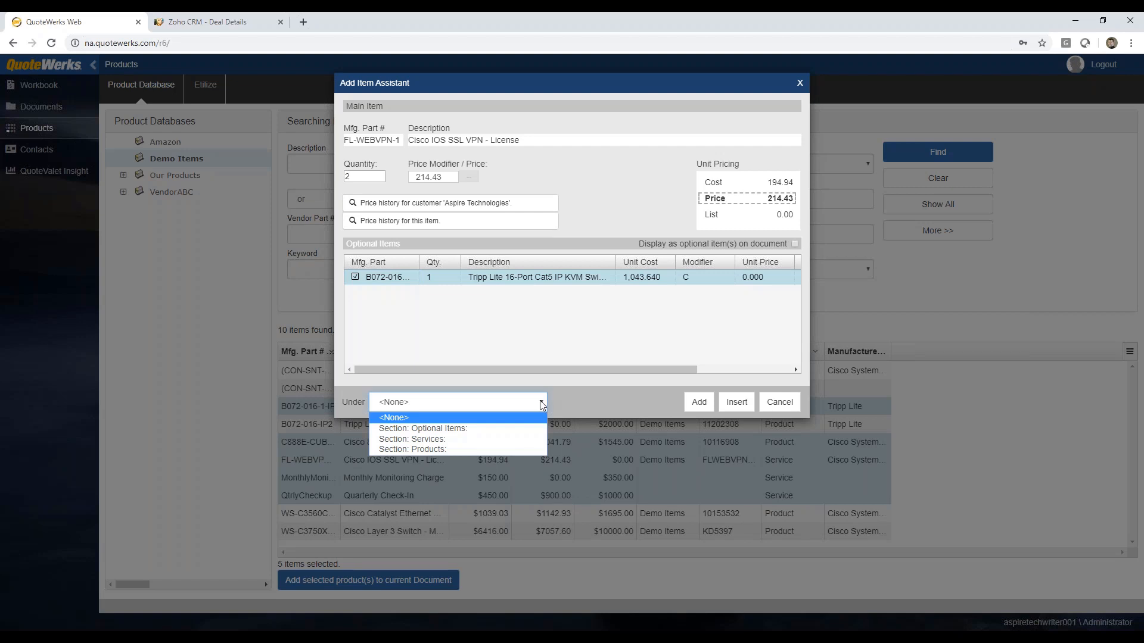
left_click(457, 440)
left_click(698, 404)
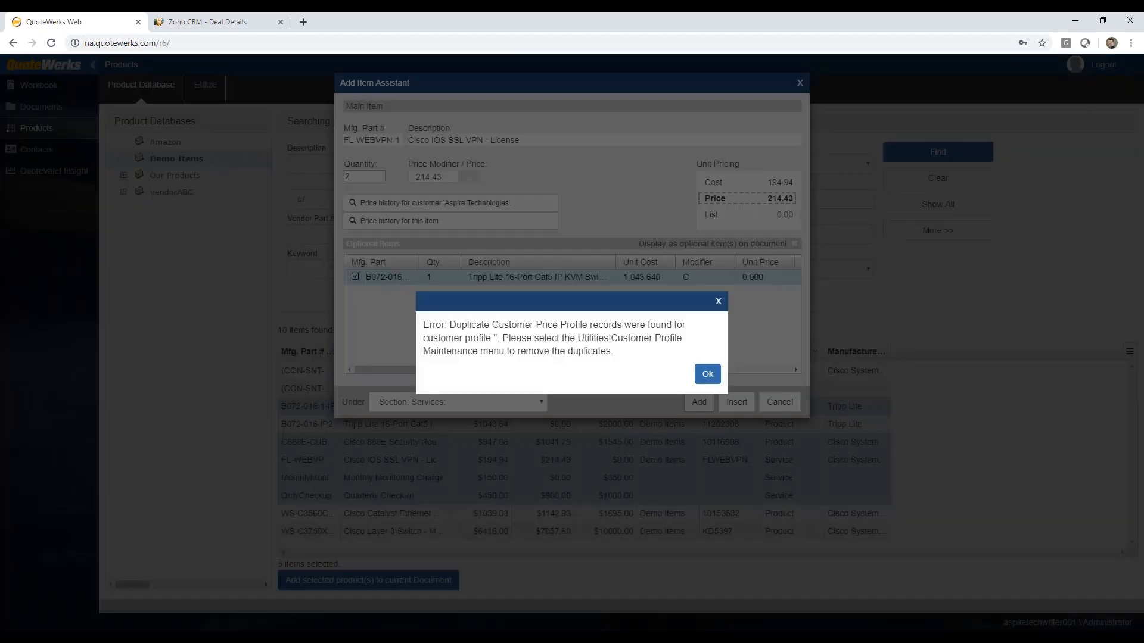
left_click(707, 374)
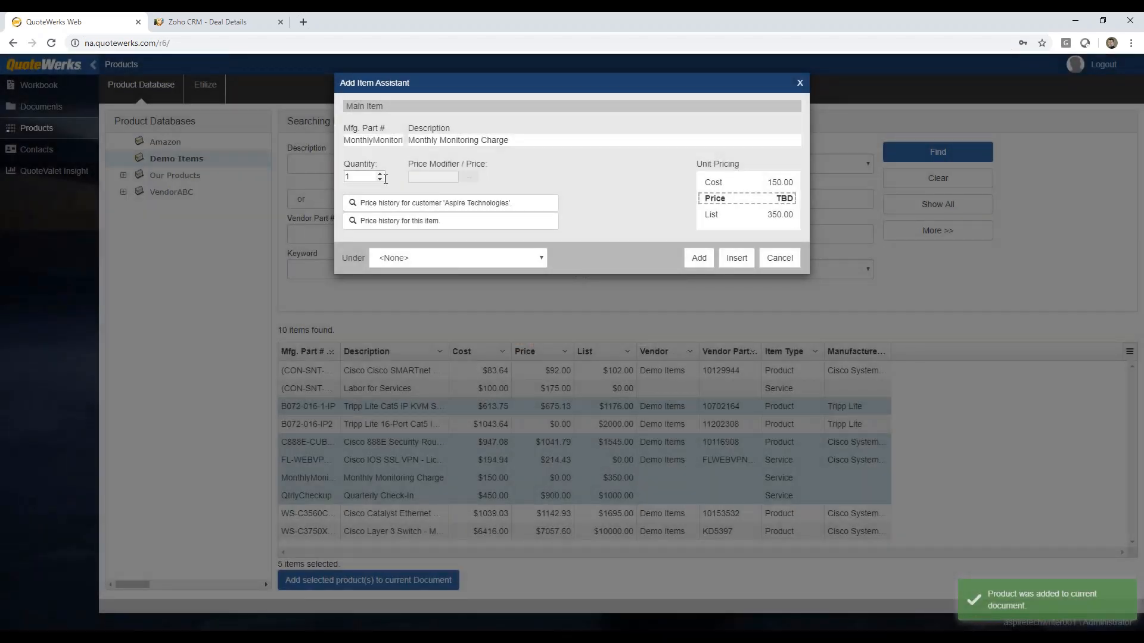
Step: Add the Monthly Monitoring Charge to the quote under the Services section
left_click(531, 258)
left_click(473, 305)
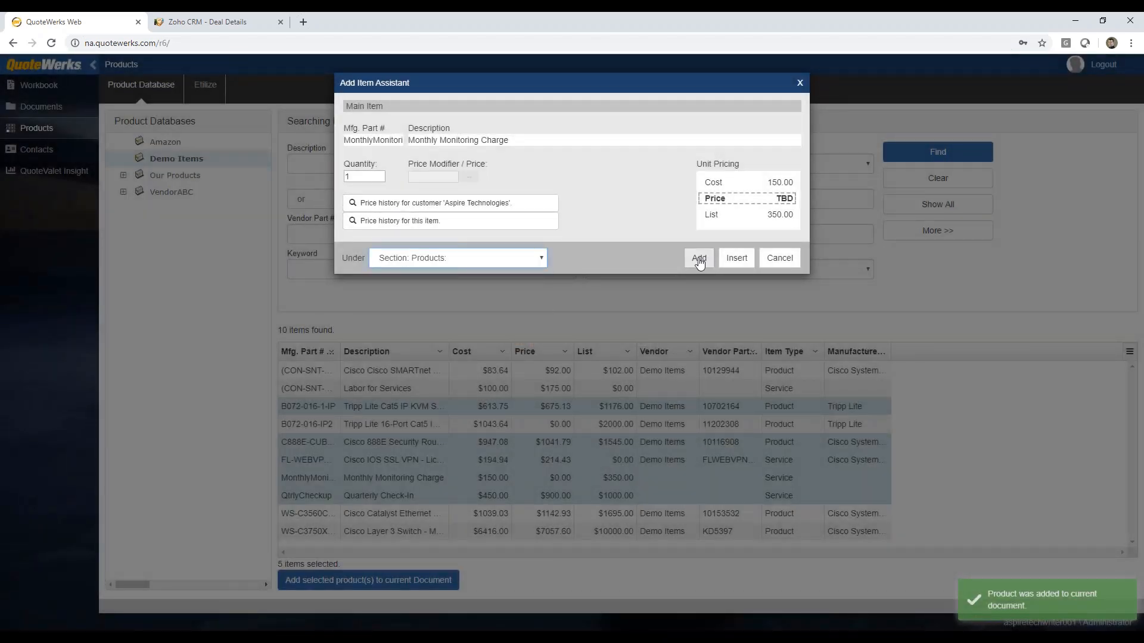
left_click(502, 259)
left_click(470, 294)
left_click(699, 257)
Step: Add the Quarterly Check-In to the quote under the Optional Items section
left_click(441, 265)
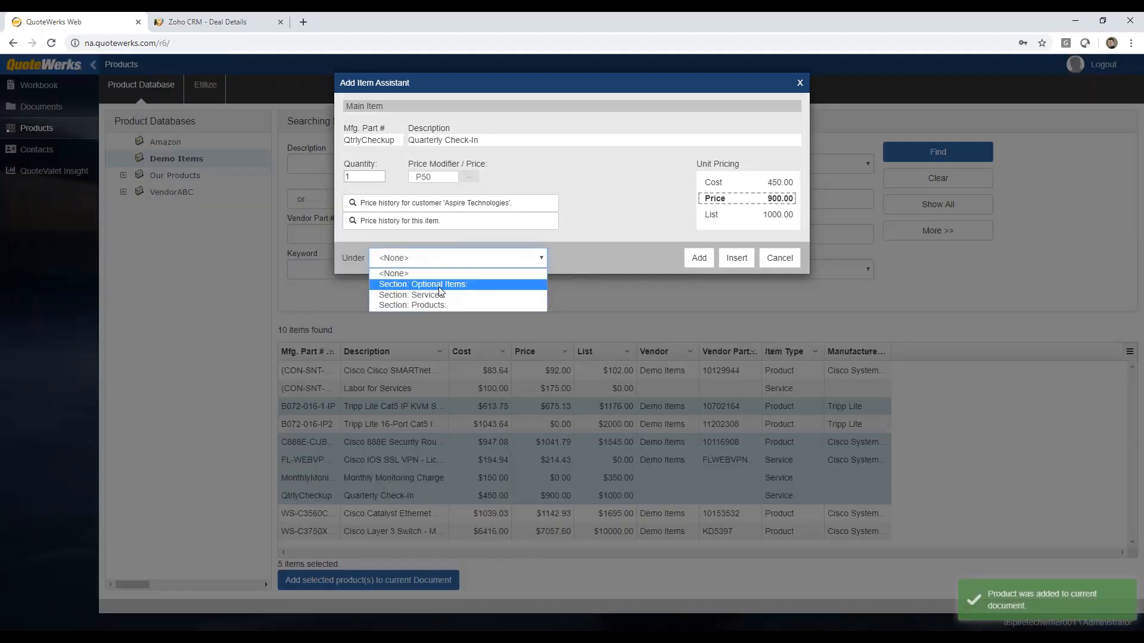
left_click(536, 278)
left_click(699, 258)
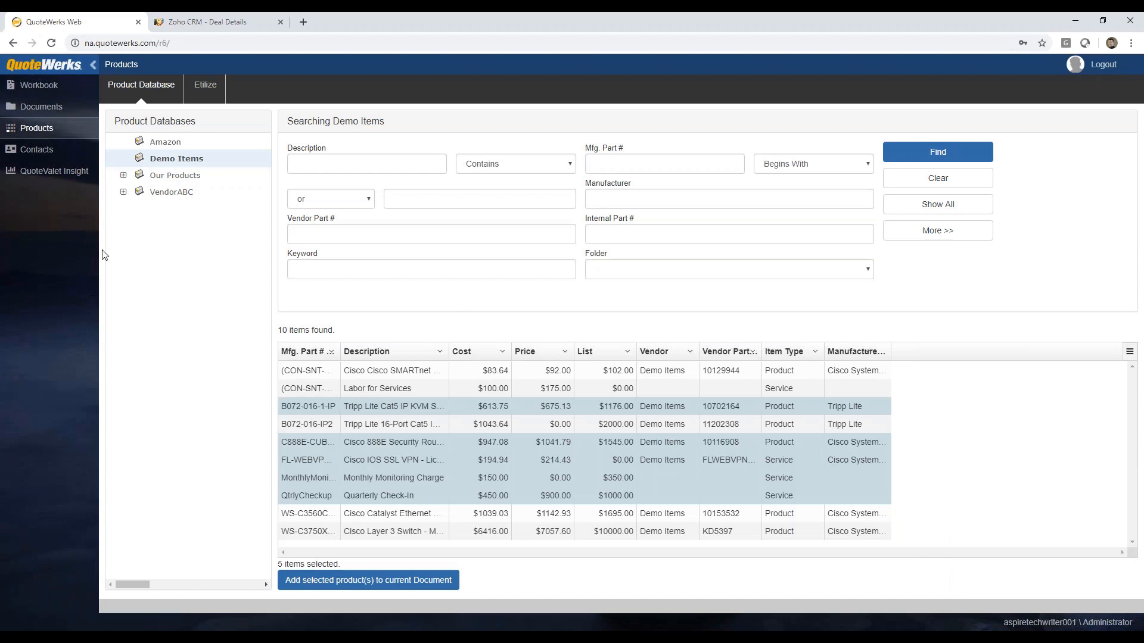
Step: Reorder the quote lines: Products first with the KVM Compact and Cisco router, Optional Items last with Quarterly Check-In and the 16-Port KVM
left_click(47, 90)
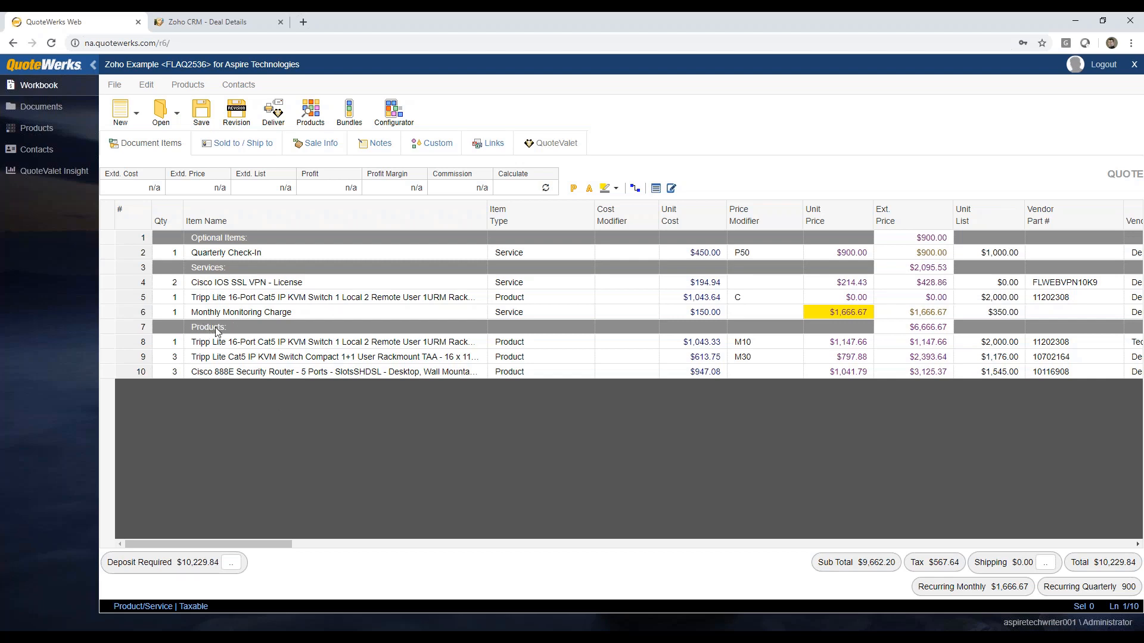
mouse_move(110, 327)
left_mouse_down()
mouse_move(110, 239)
mouse_move(120, 238)
mouse_move(110, 345)
left_mouse_up()
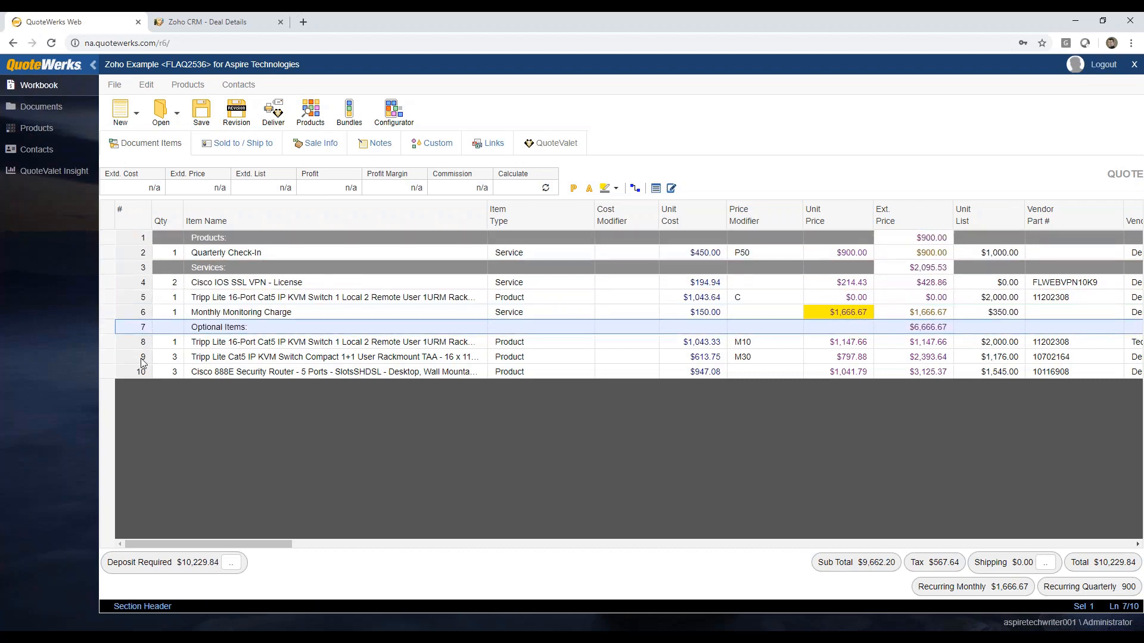
mouse_move(109, 372)
left_mouse_down()
mouse_move(112, 245)
mouse_move(119, 375)
left_mouse_up()
left_click(107, 357, "ctrl")
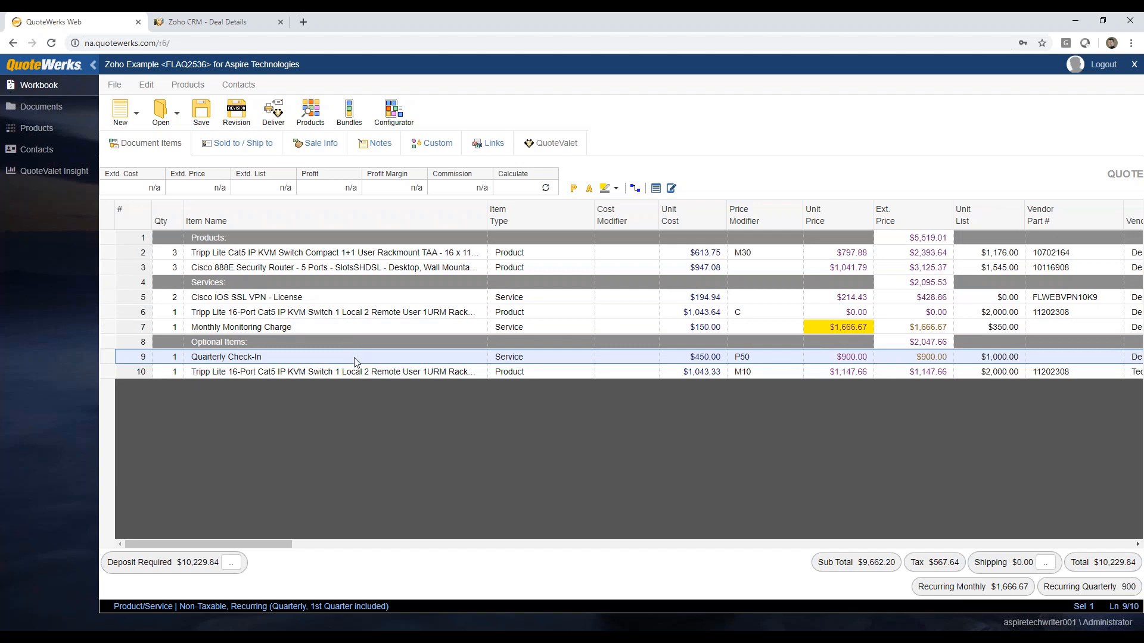
Step: Delete the Tripp Lite 16-Port KVM switch line from the Services section
right_click(108, 311)
left_click(108, 311)
right_click(108, 311)
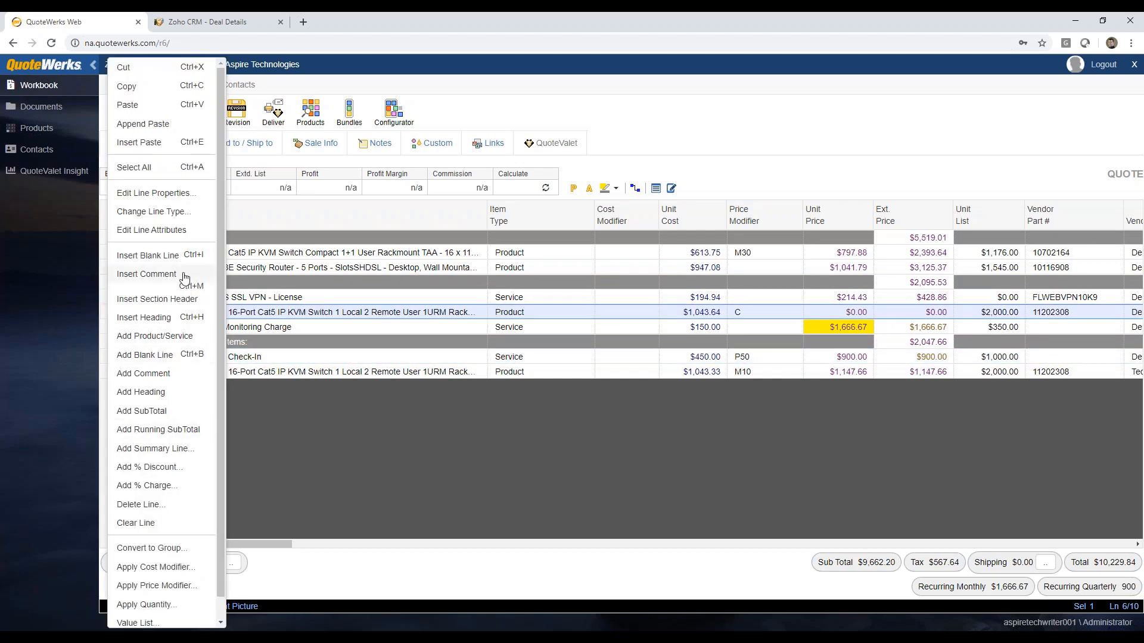
scroll(198, 476, "down", 1)
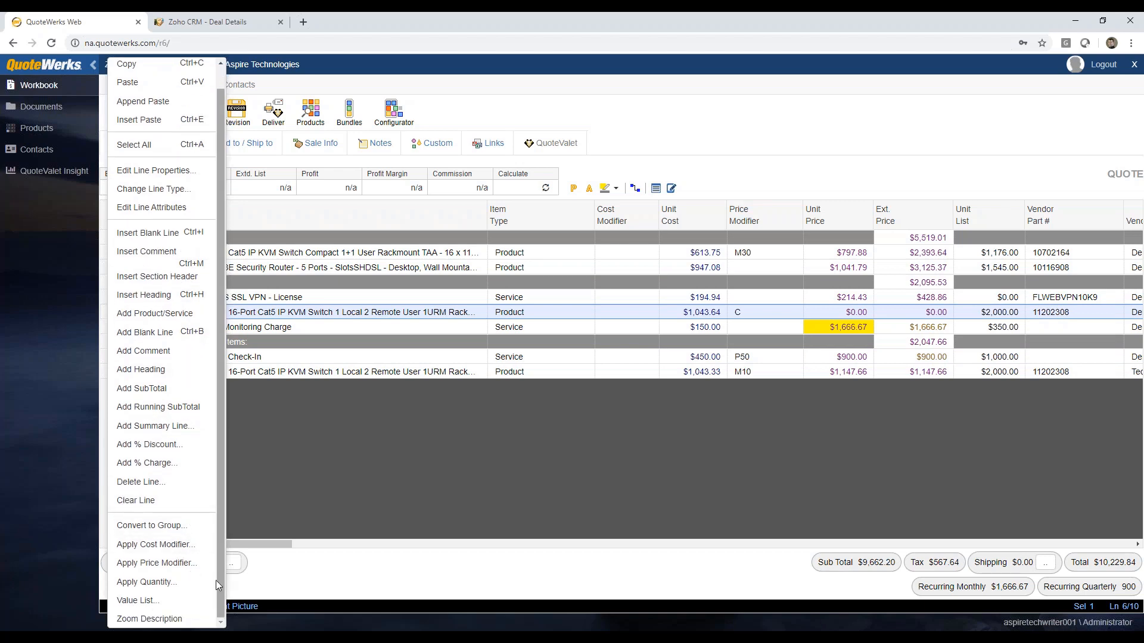
scroll(204, 357, "up", 1)
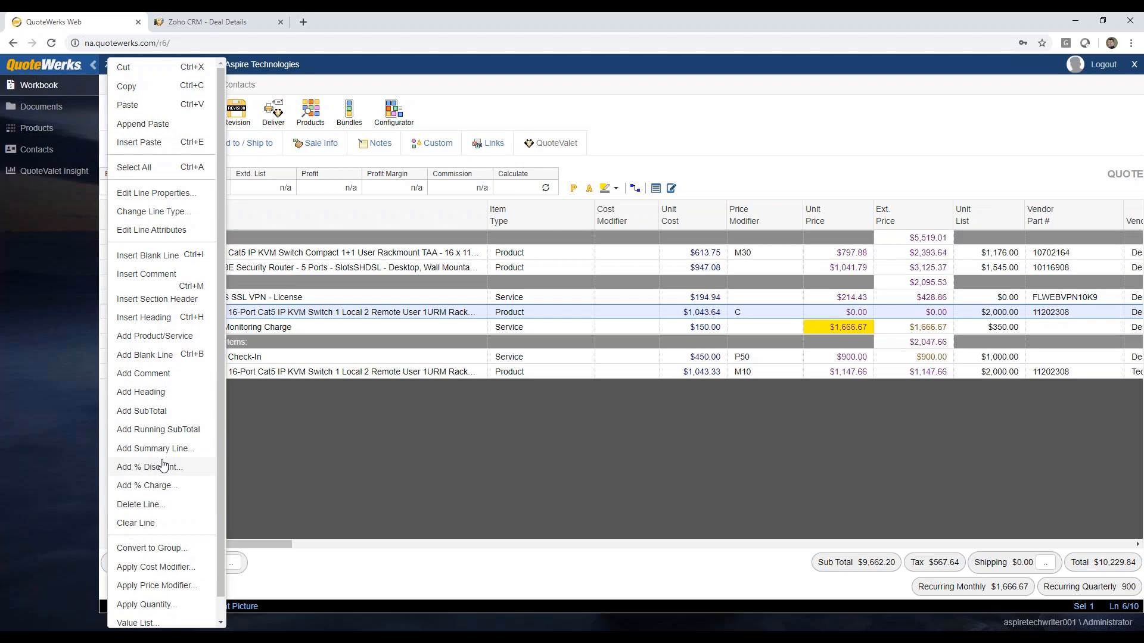
left_click(147, 506)
left_click(596, 147)
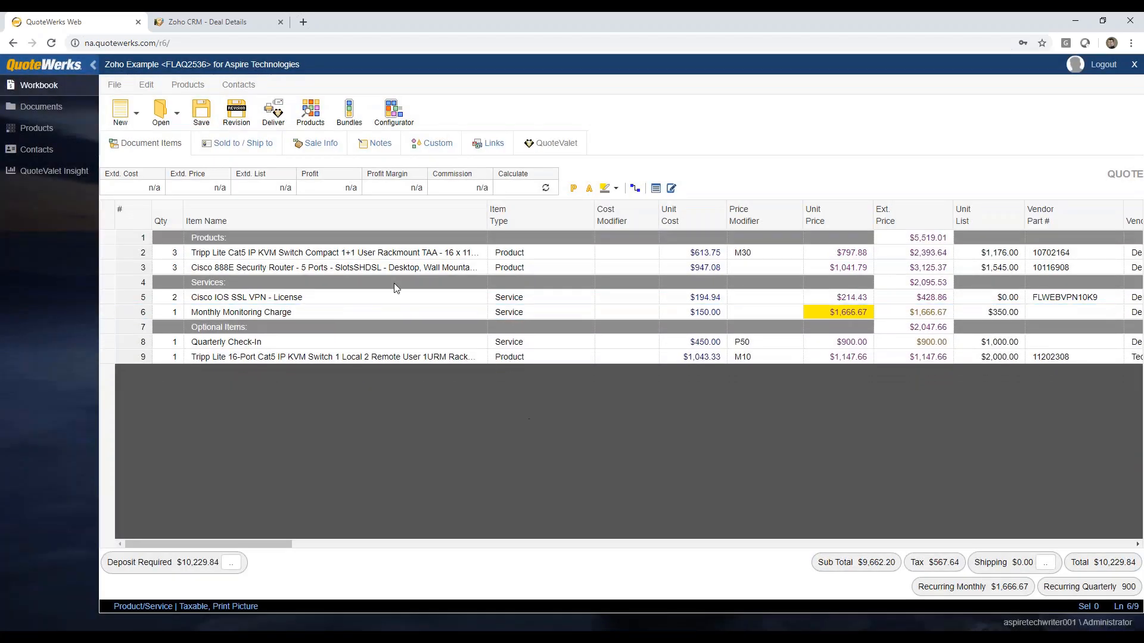
Step: View the full description of the Tripp Lite Cat5 IP KVM Switch Compact line in its cell and in the description pane
left_click(313, 297)
left_click(323, 255)
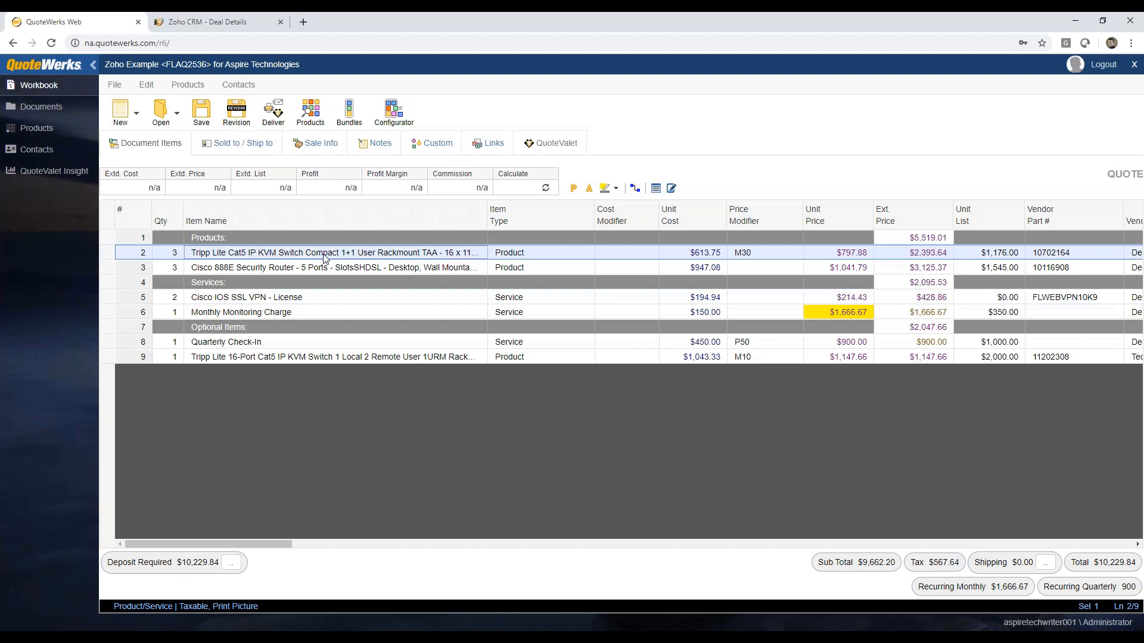
double_click(325, 256)
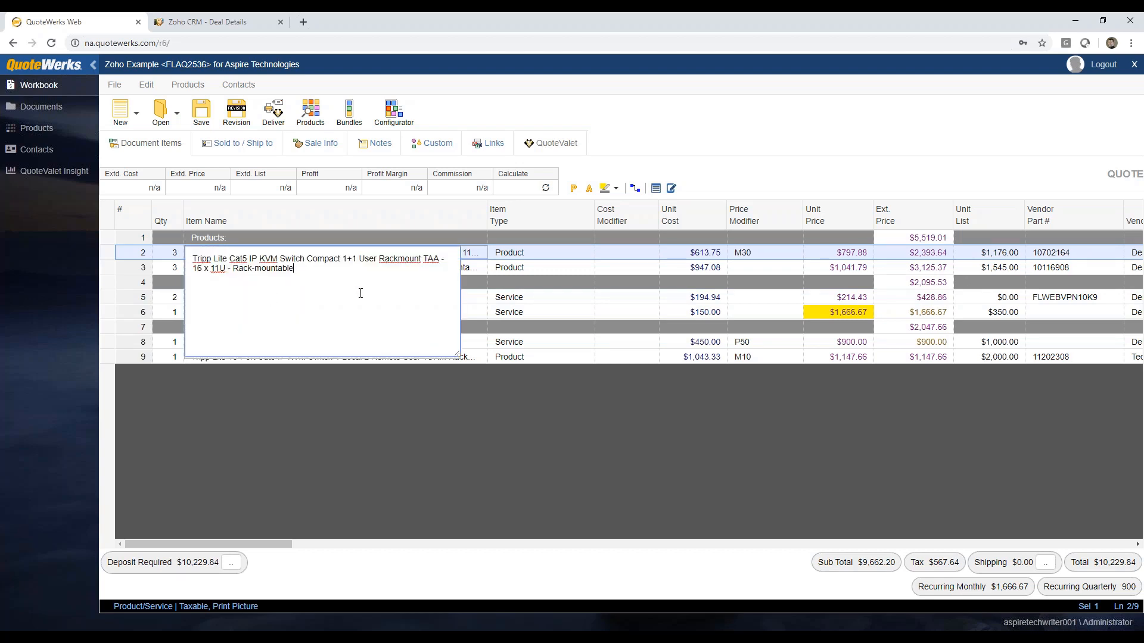
left_click(472, 253)
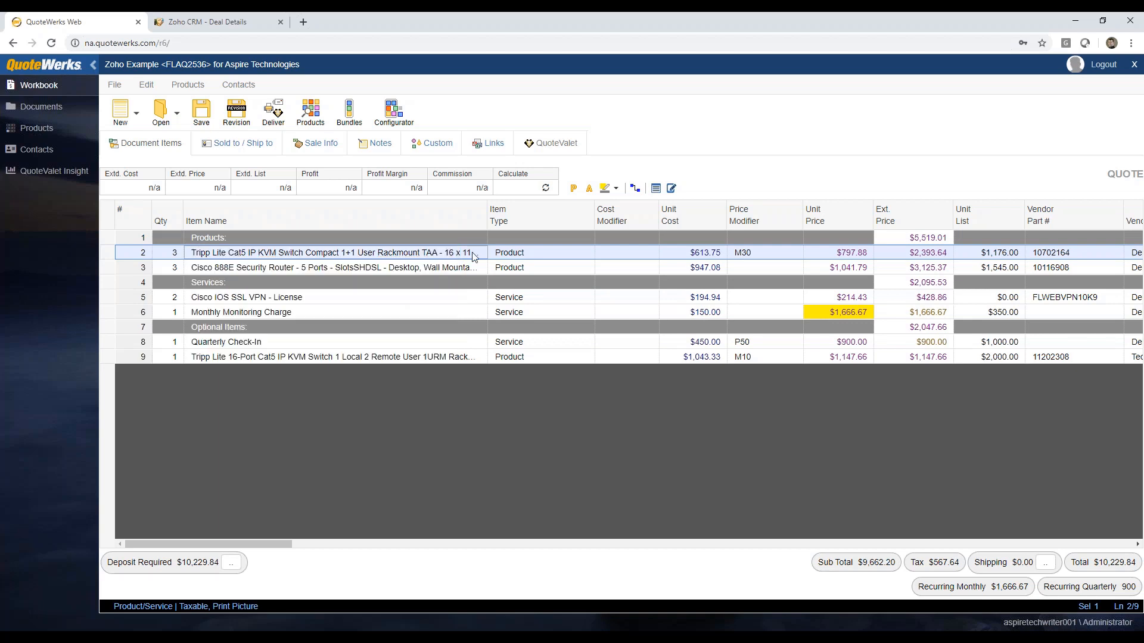
left_click(672, 190)
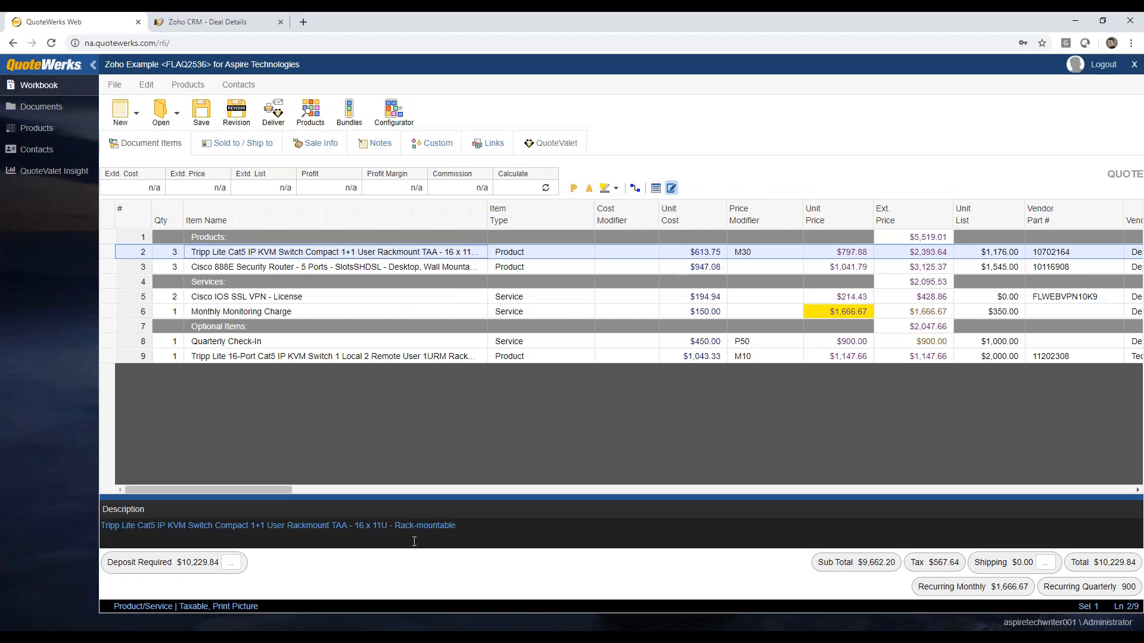
Step: Shorten the Tripp Lite Cat5 IP KVM Switch Compact line's description so that it ends at "TAA - 16"
left_click(467, 529)
left_click_drag(472, 529, 365, 528)
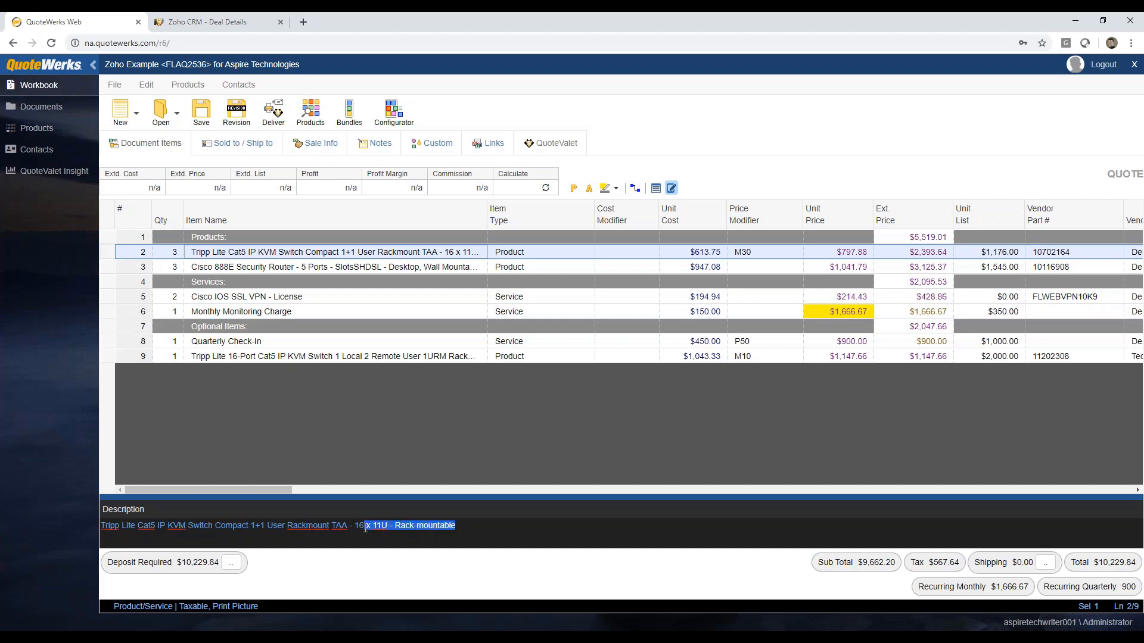
key("Delete")
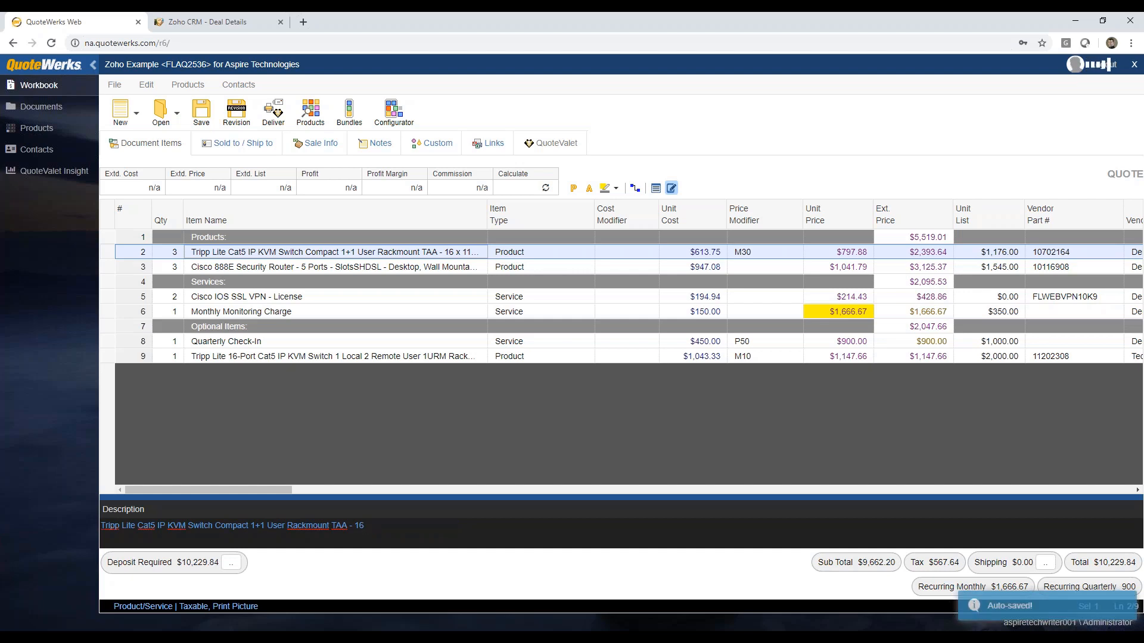
left_click(379, 269)
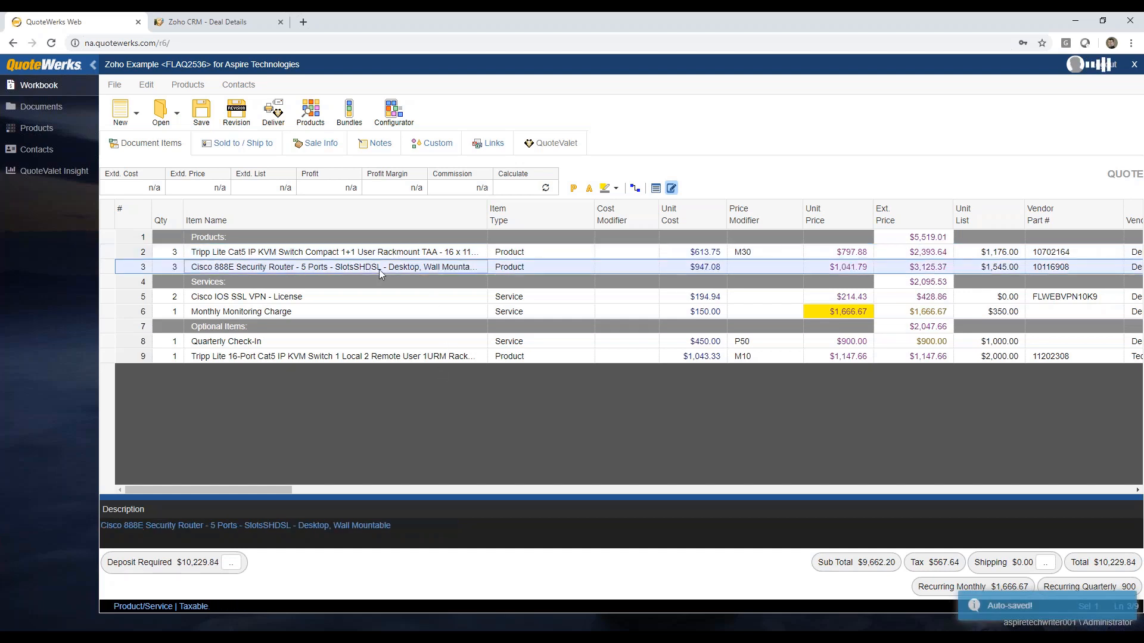
Step: Shorten the Tripp Lite 16-Port KVM line's description under Optional Items so that it ends at "16 Computer(s)"
left_click(321, 301)
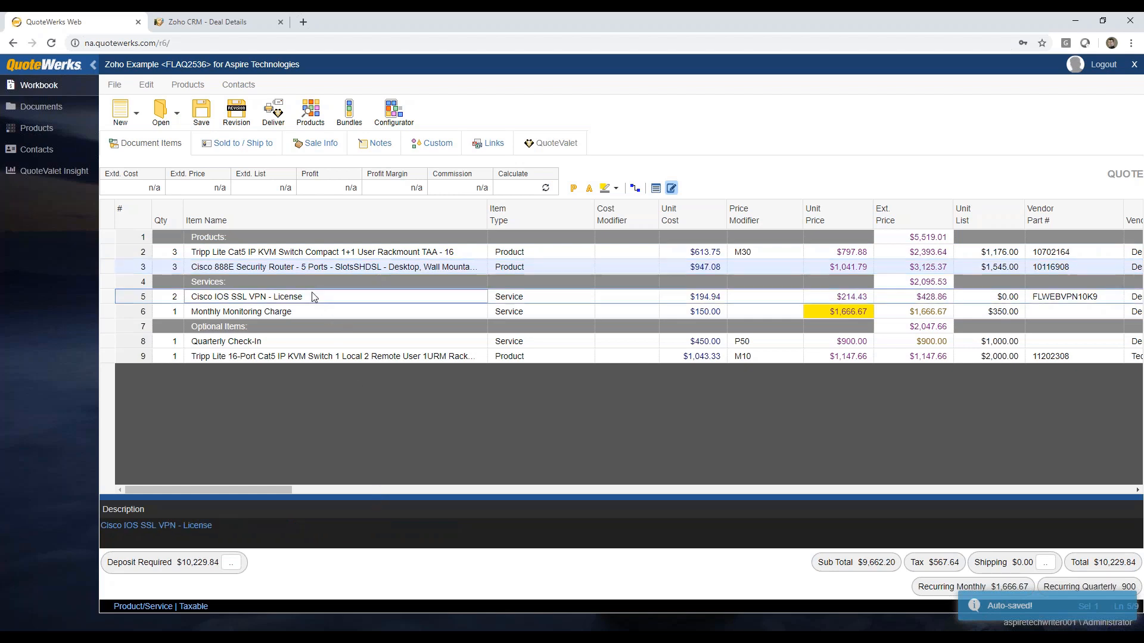
left_click(287, 314)
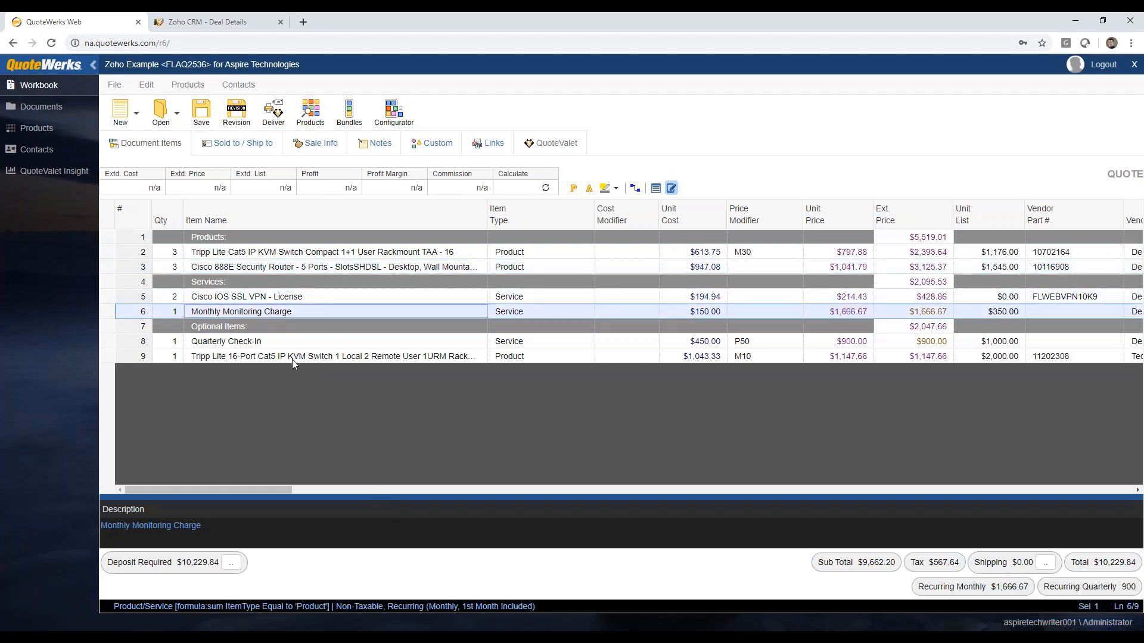
left_click(292, 358)
left_click_drag(904, 525, 467, 526)
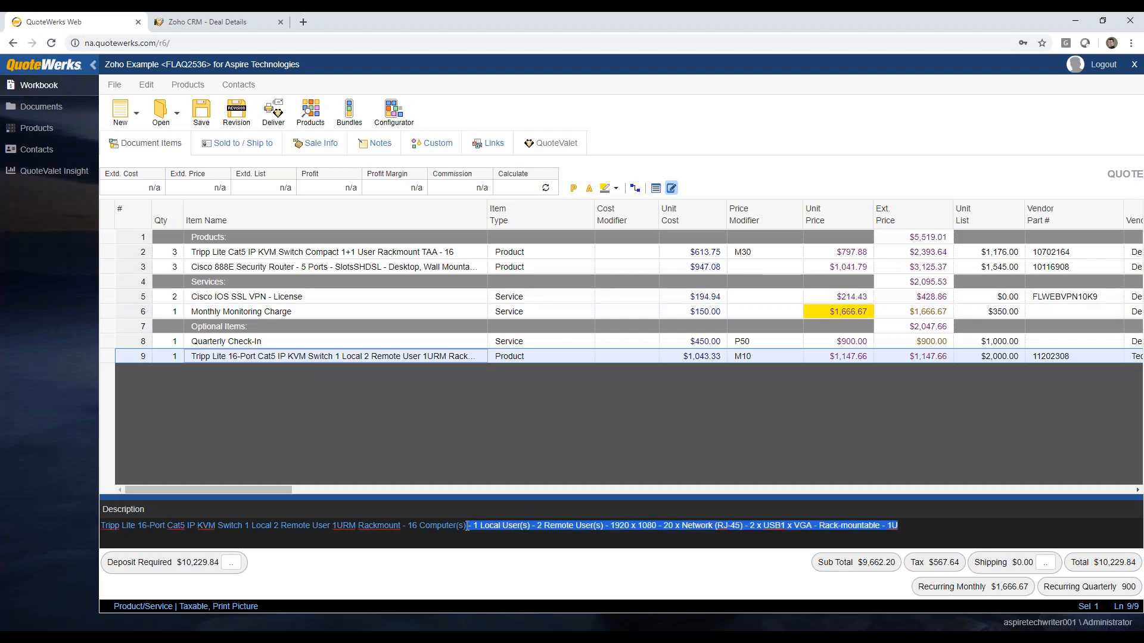
key("Delete")
Step: Review the line descriptions from Quarterly Check-In up to the KVM Switch Compact and hide the description pane
left_click(340, 343)
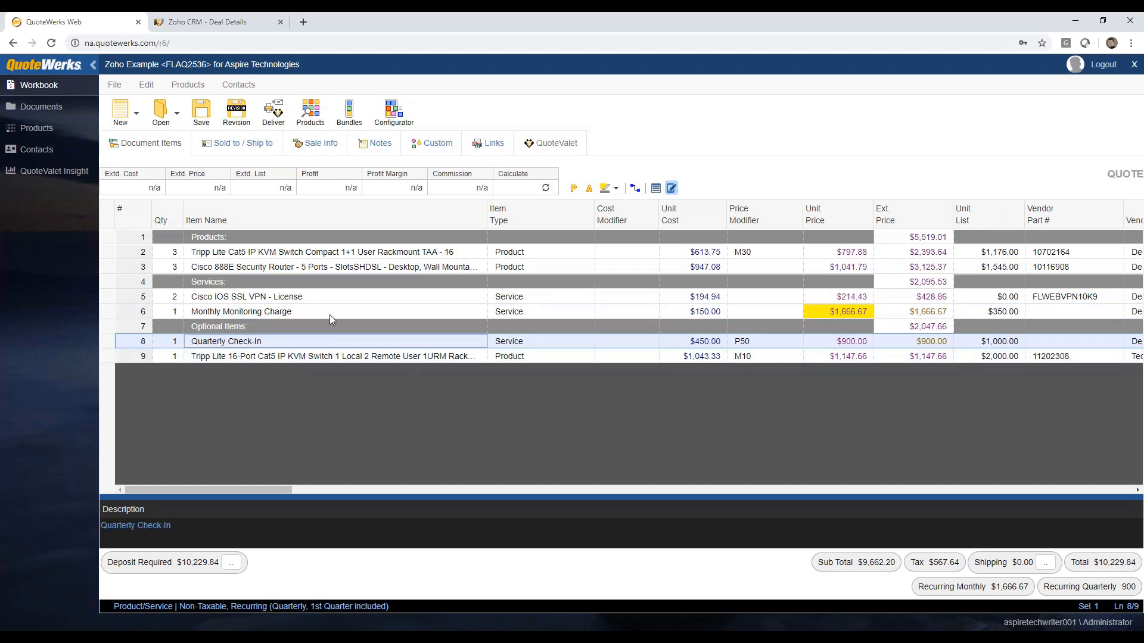
left_click(329, 314)
left_click(328, 297)
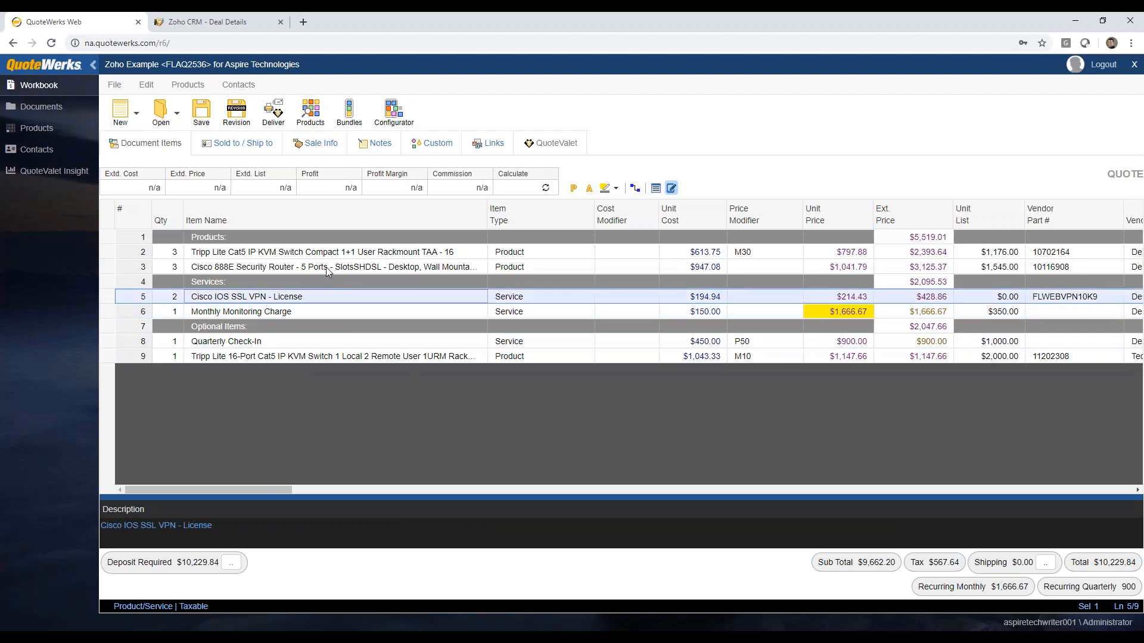
left_click(326, 267)
left_click(325, 253)
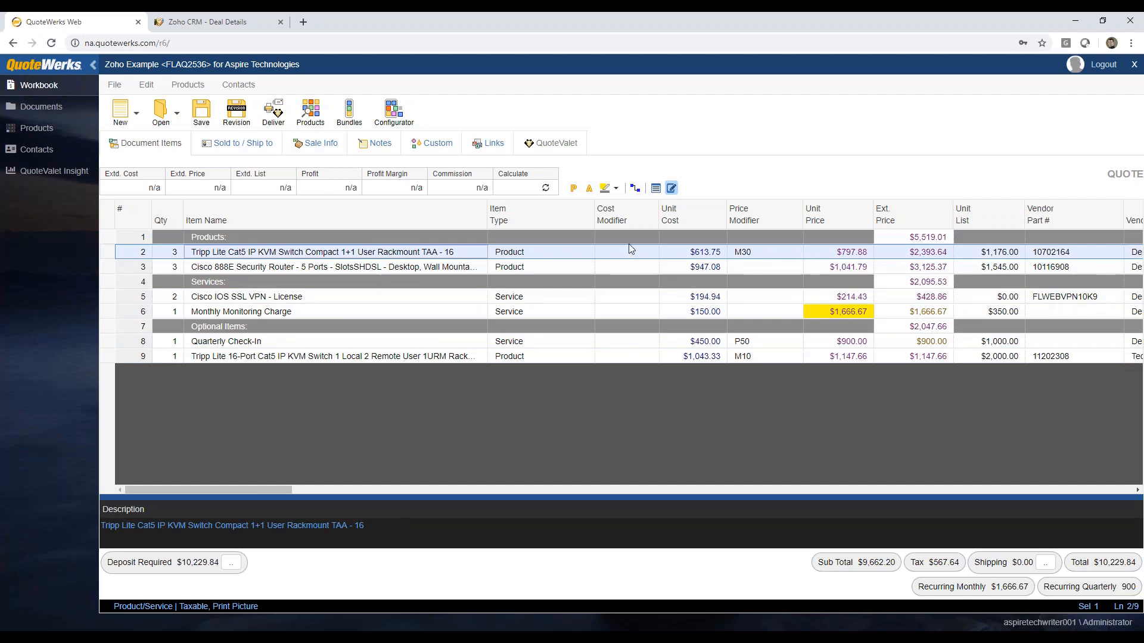
left_click(672, 189)
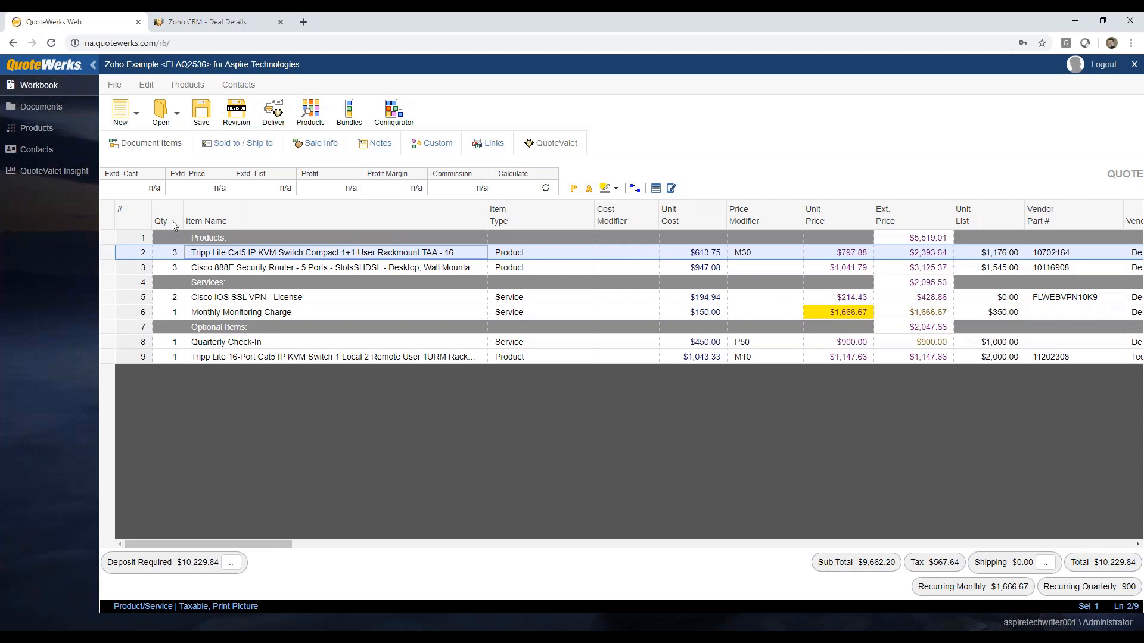
Step: Show all fields of the KVM Switch Compact line without ordering them by name and set its unit price to 800.00
left_click(656, 189)
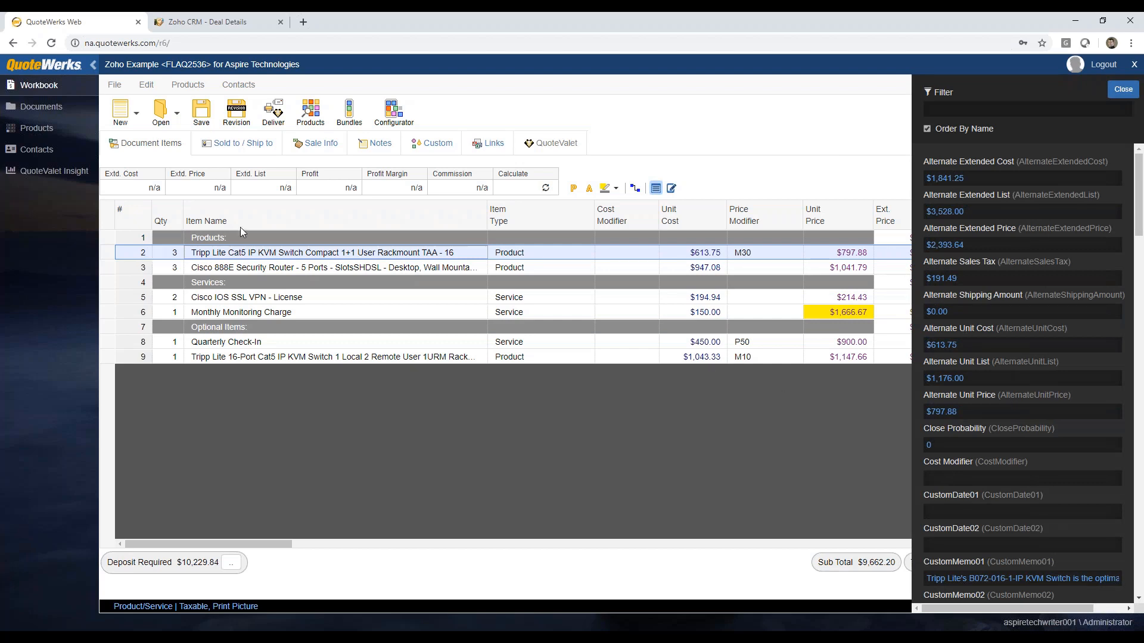
left_click(927, 129)
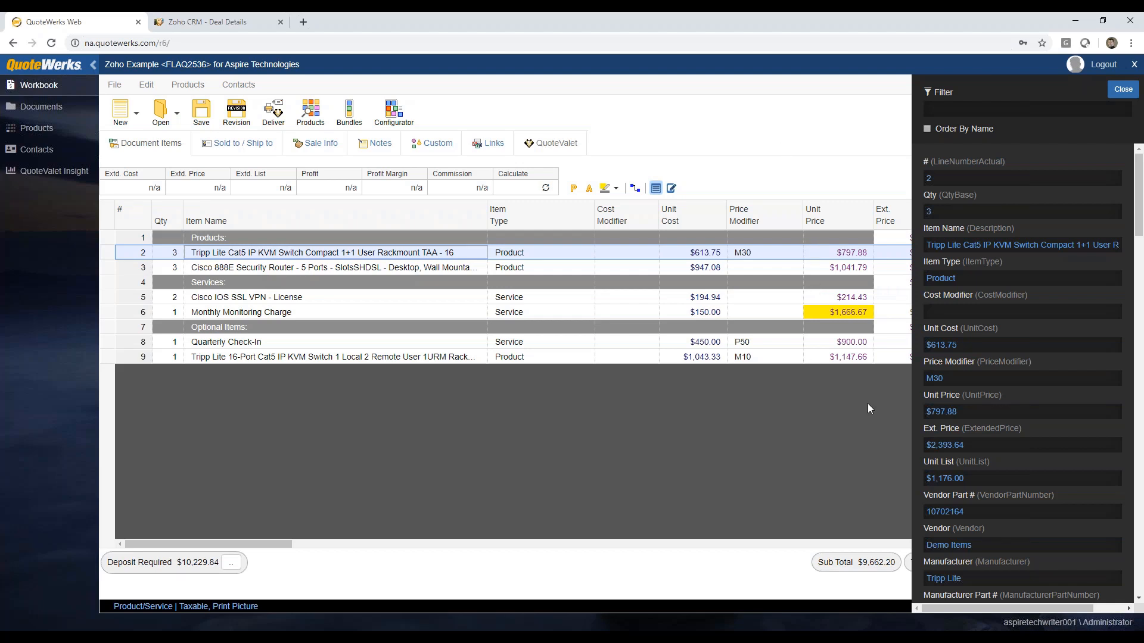
left_click(980, 411)
type("800.00")
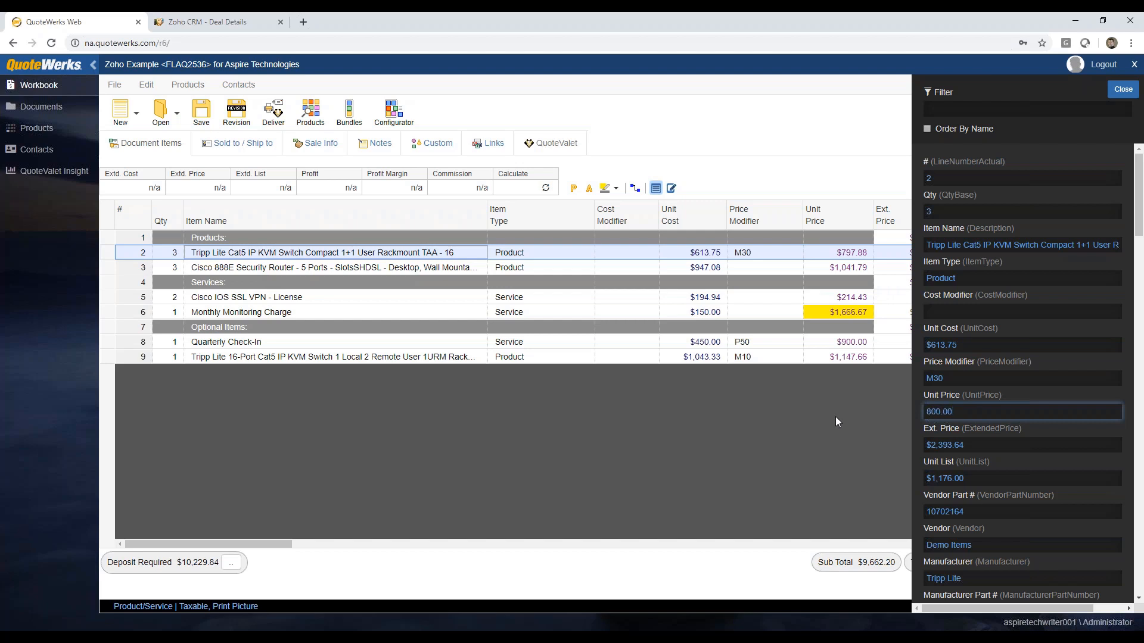
left_click(946, 180)
left_click(946, 212)
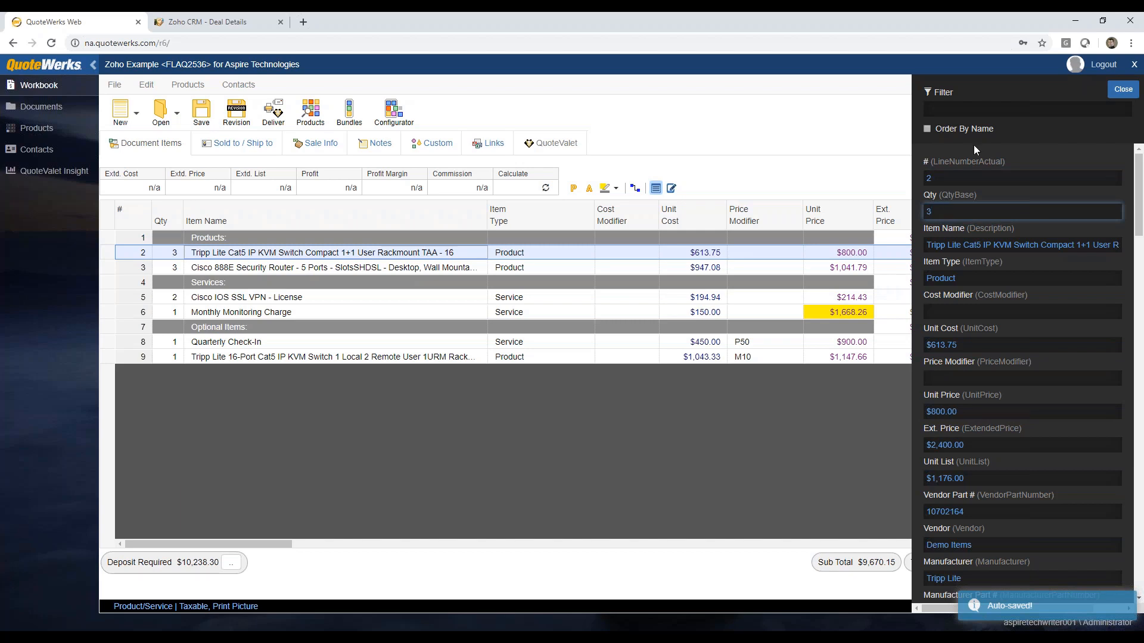
Step: Filter the line's fields by "unit price" and by "customtext"
left_click(958, 106)
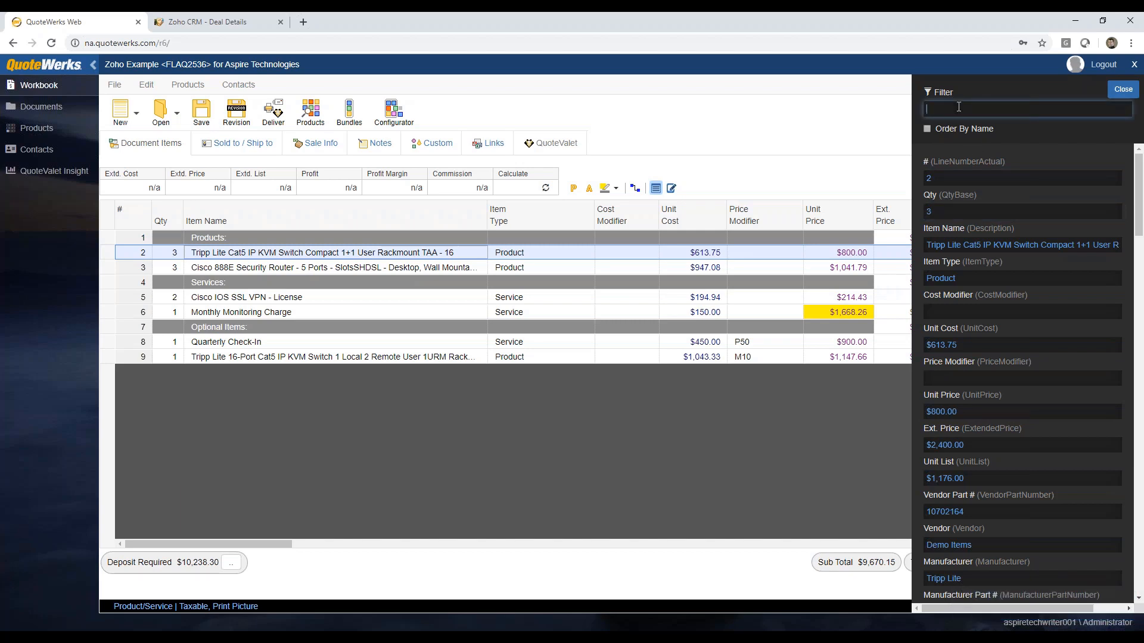
type("unit price")
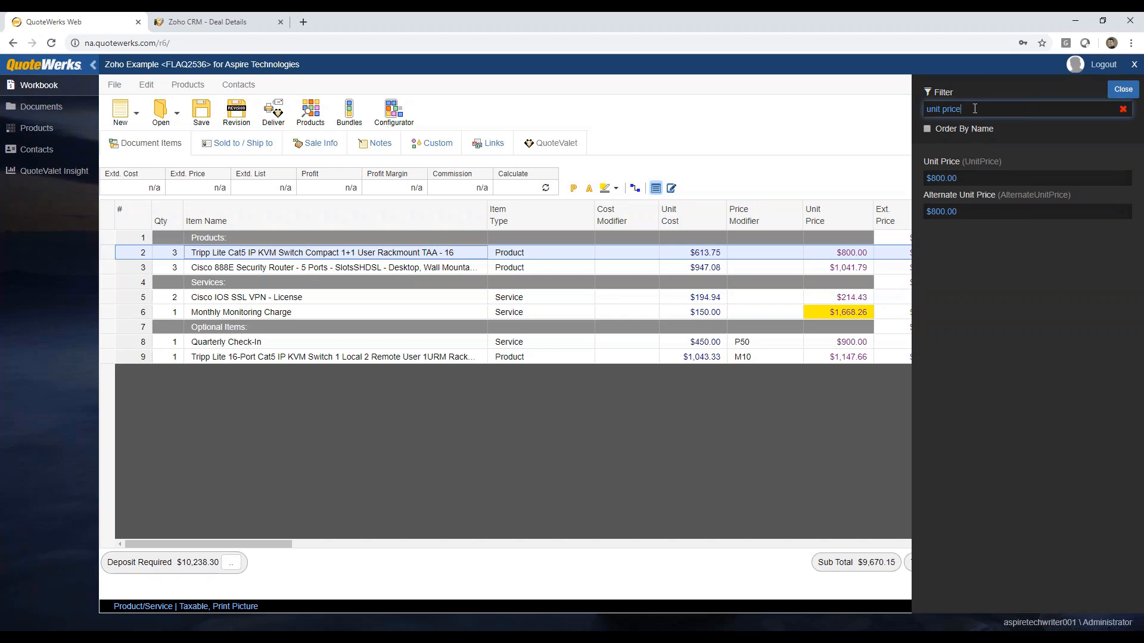
left_click_drag(974, 108, 877, 117)
type("custom tex")
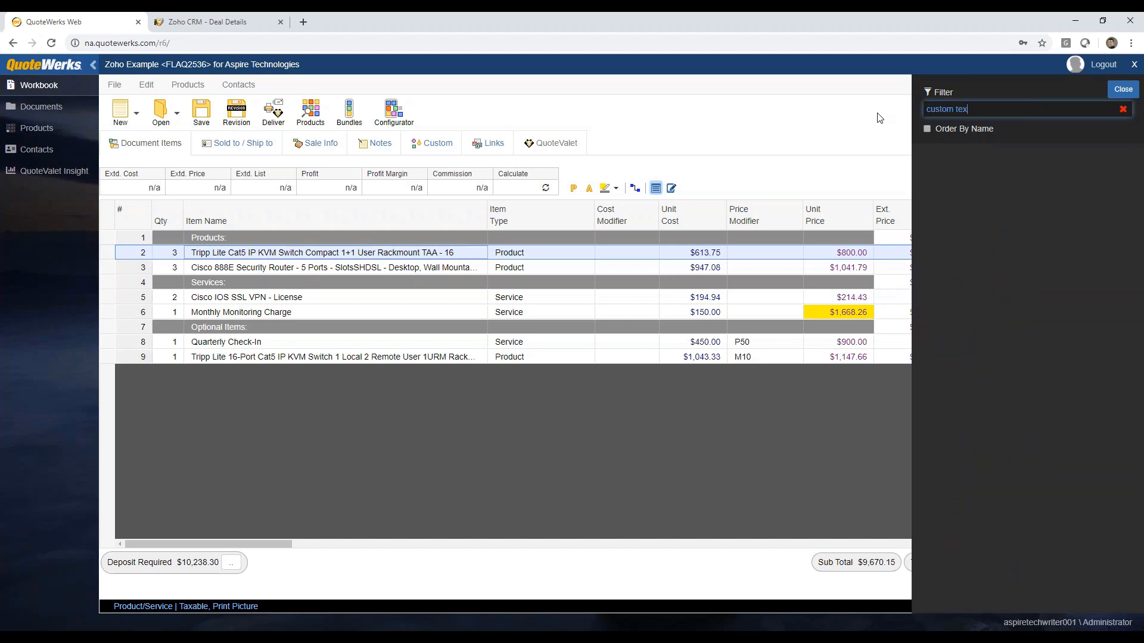
key("BackSpace")
key("BackSpace")
key("BackSpace")
type("text")
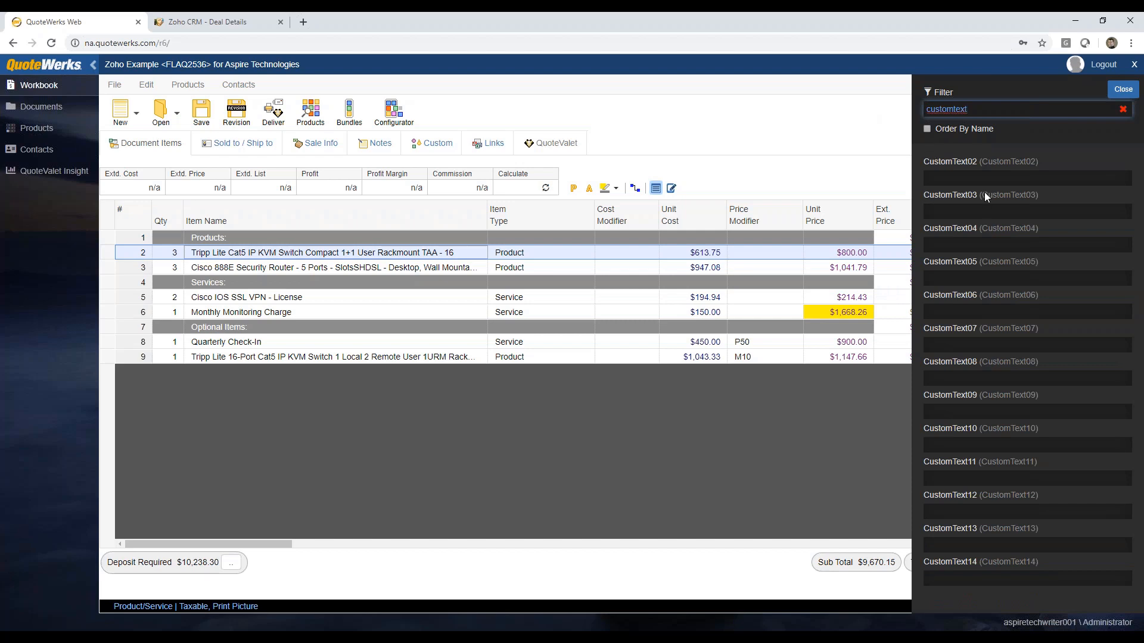
Step: Filter the line's fields by "descript" and clear the filter to list all fields again
double_click(977, 109)
type("descript")
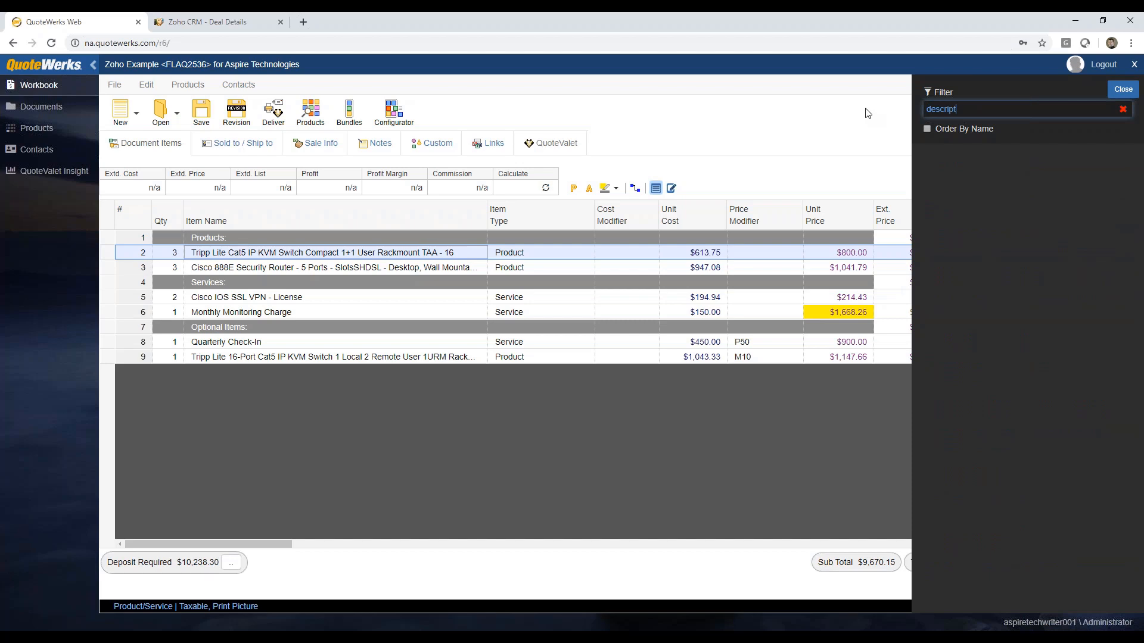
key("BackSpace")
key("BackSpace")
key("BackSpace")
key("BackSpace")
left_click(1123, 109)
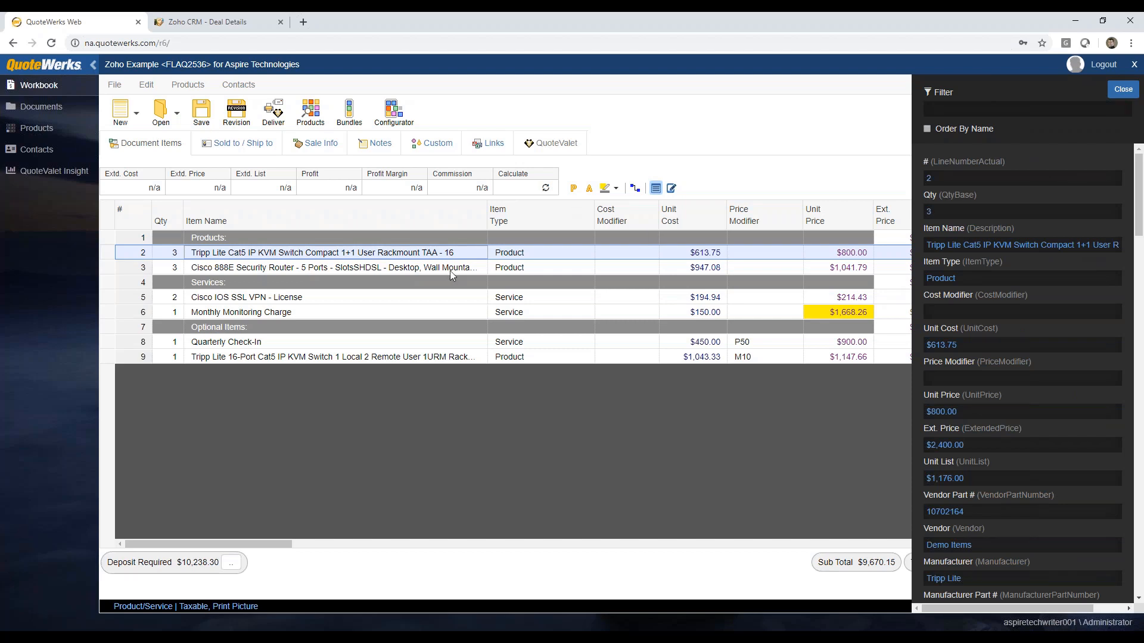
Step: Examine the fields of the Cisco router, SSL VPN license, Monthly Monitoring Charge and 16-Port KVM lines, and close the field pane
left_click(301, 270)
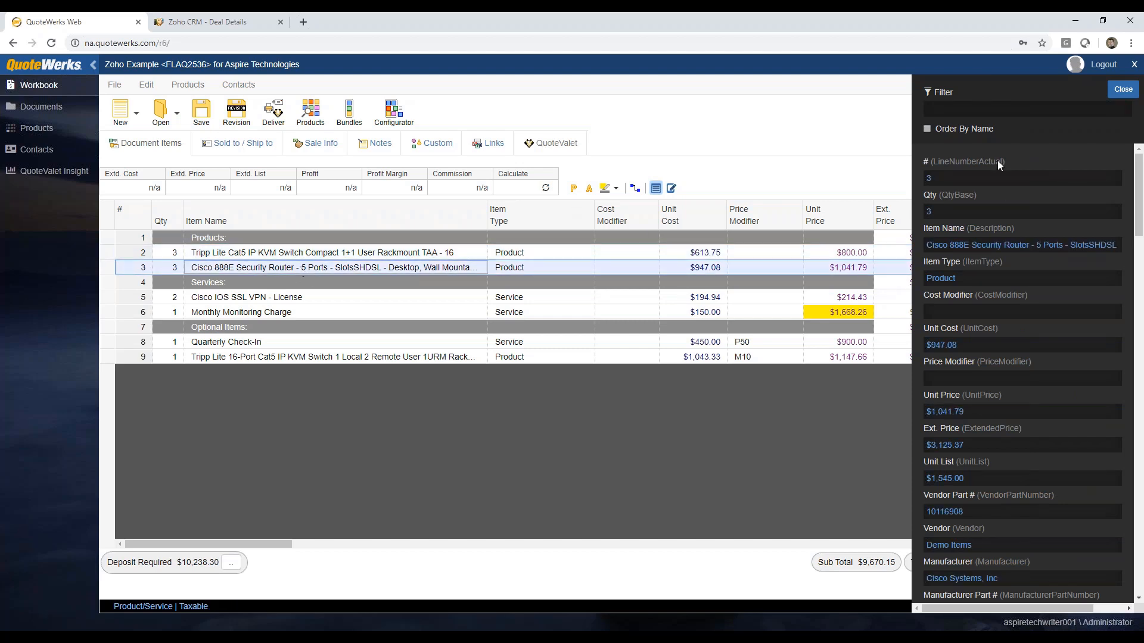
left_click(338, 297)
left_click(336, 314)
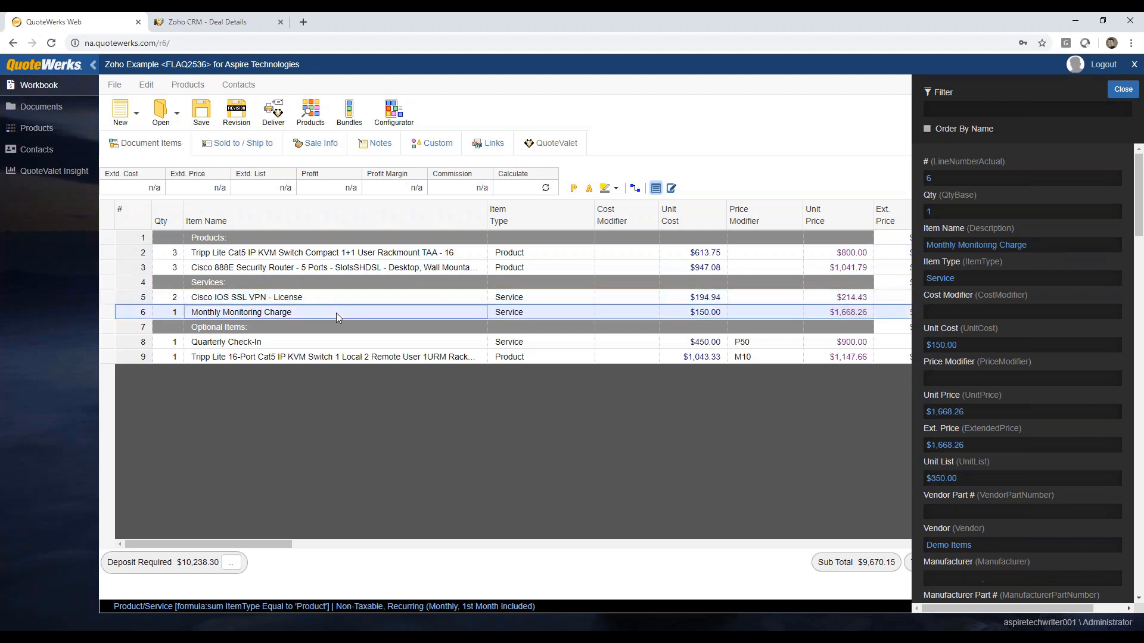
left_click(333, 356)
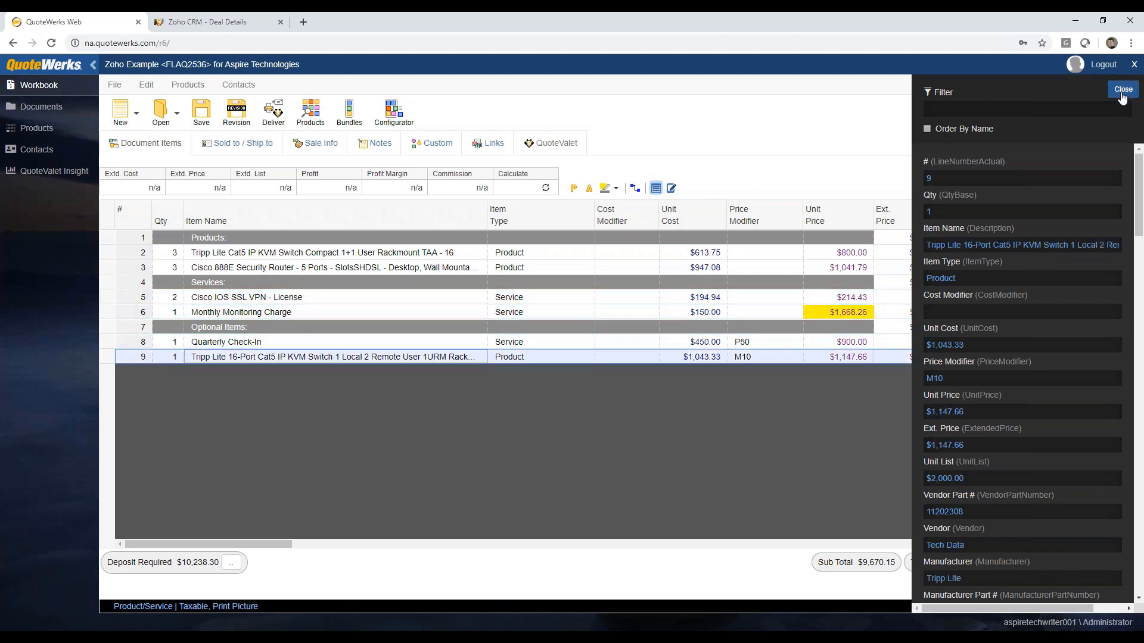
left_click(656, 189)
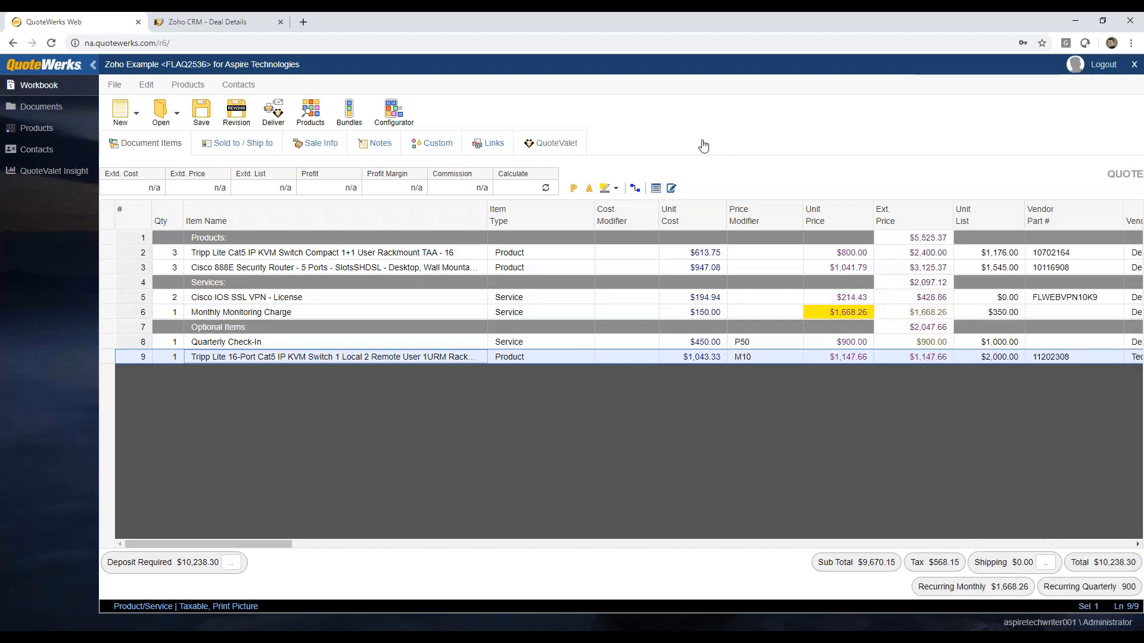
Step: Mark the Quarterly Check-In and 16-Port KVM lines together as optional and selected through their line attributes
left_click(235, 253)
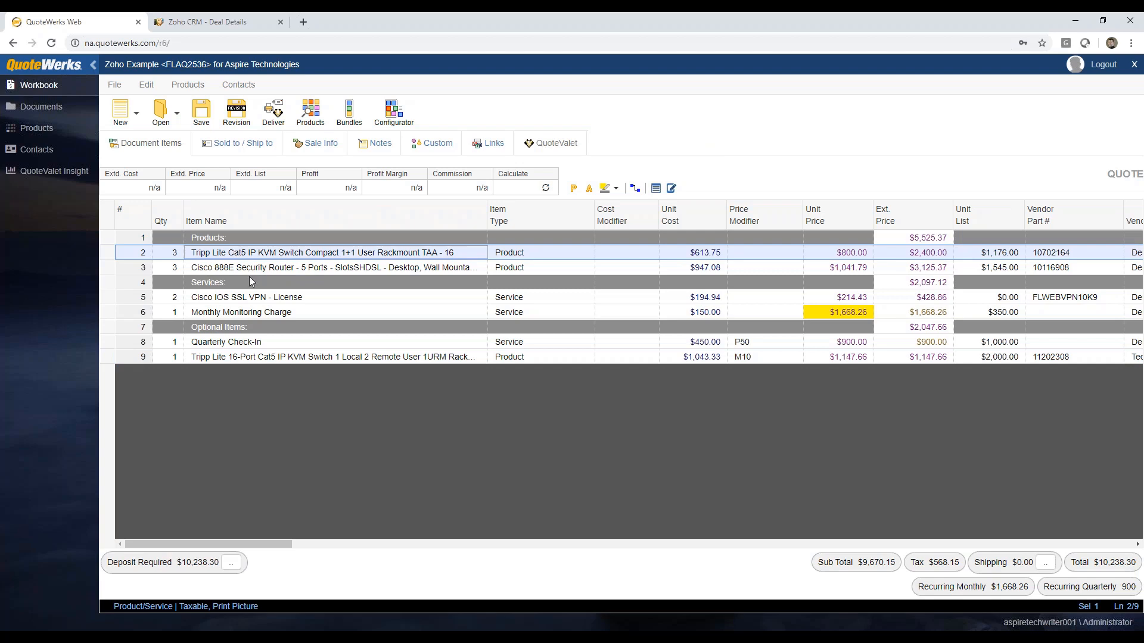
left_click(111, 342)
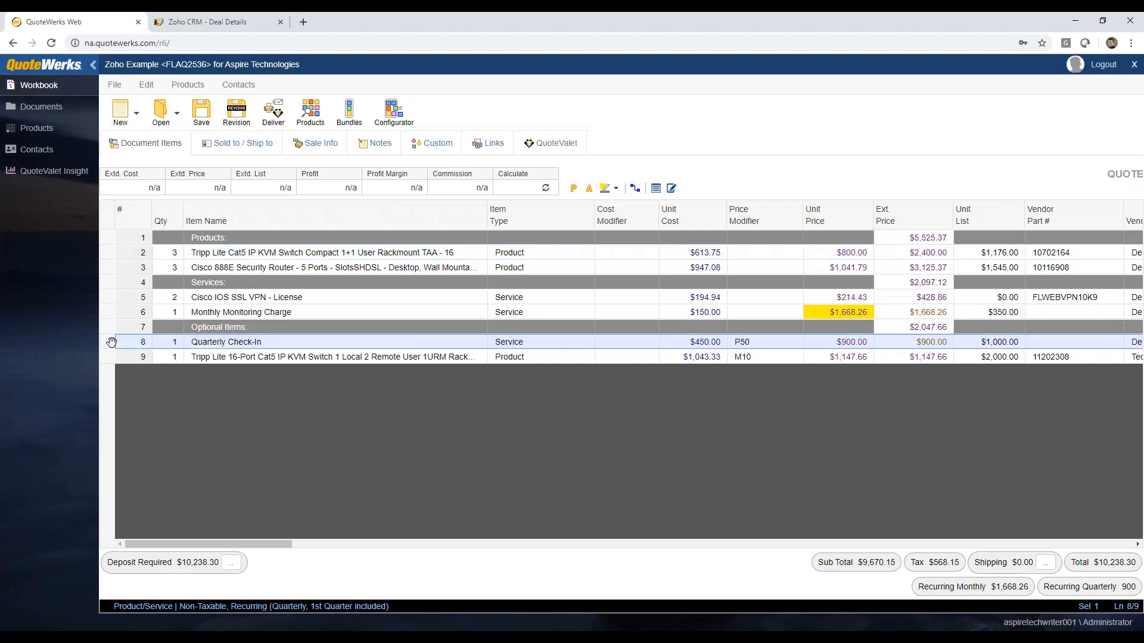
left_click(111, 356)
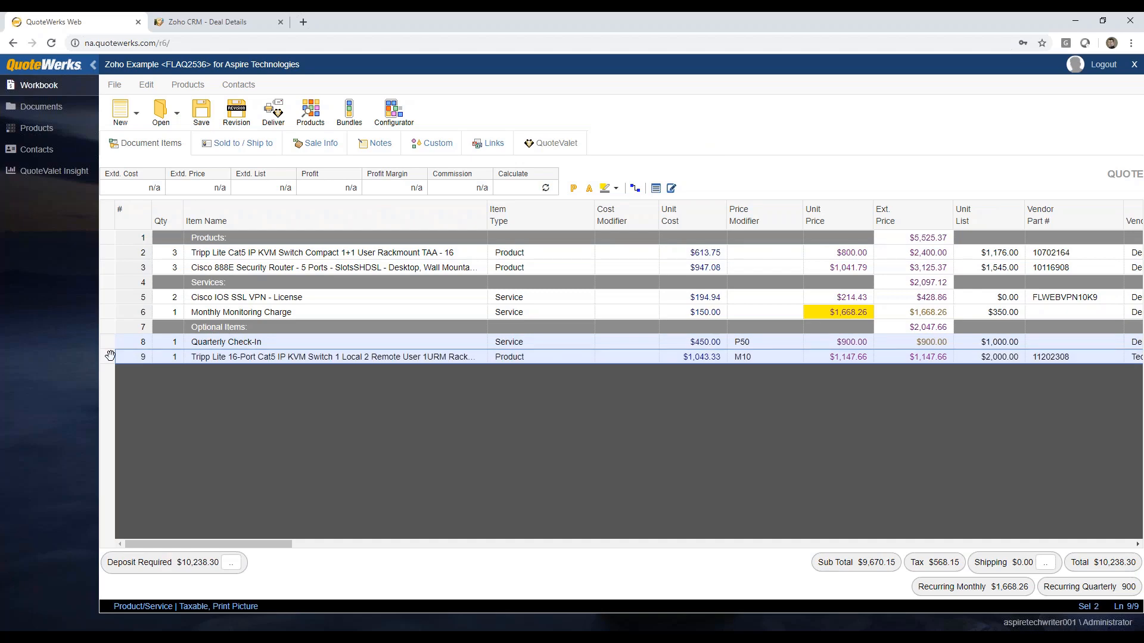
right_click(110, 355)
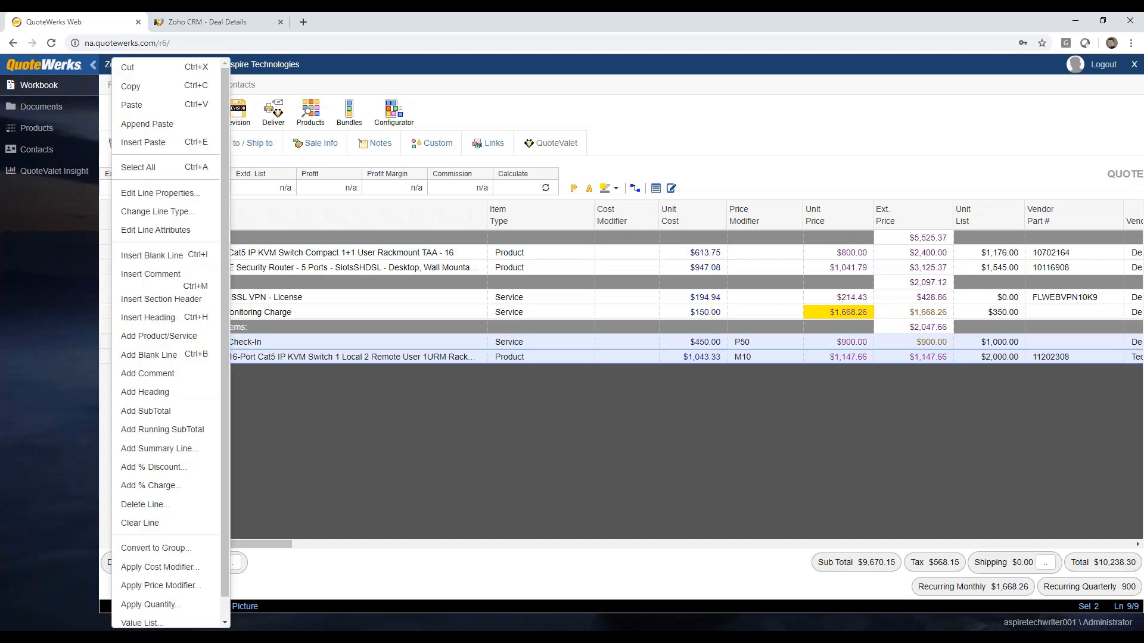
left_click(160, 231)
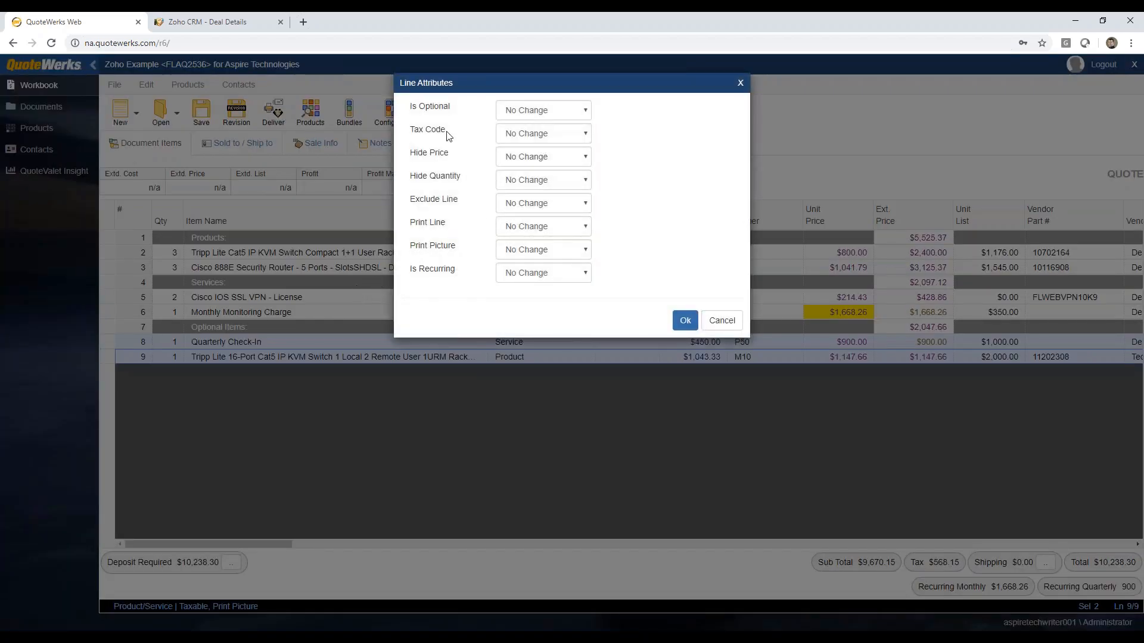
left_click(554, 112)
left_click(512, 135)
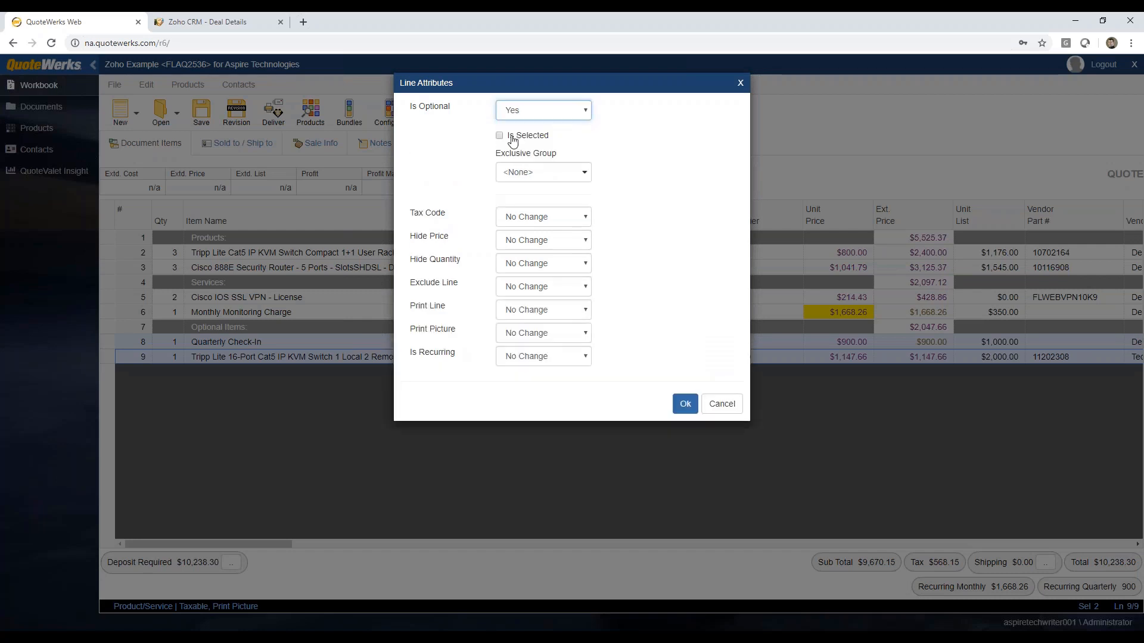
left_click(500, 136)
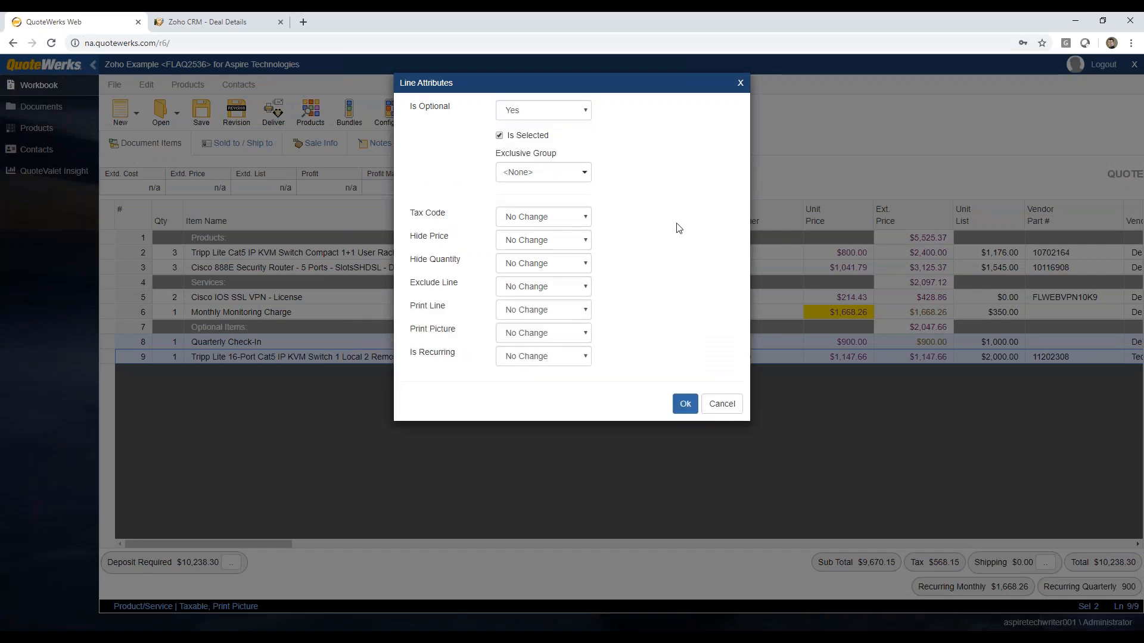
left_click(685, 404)
left_click(443, 312)
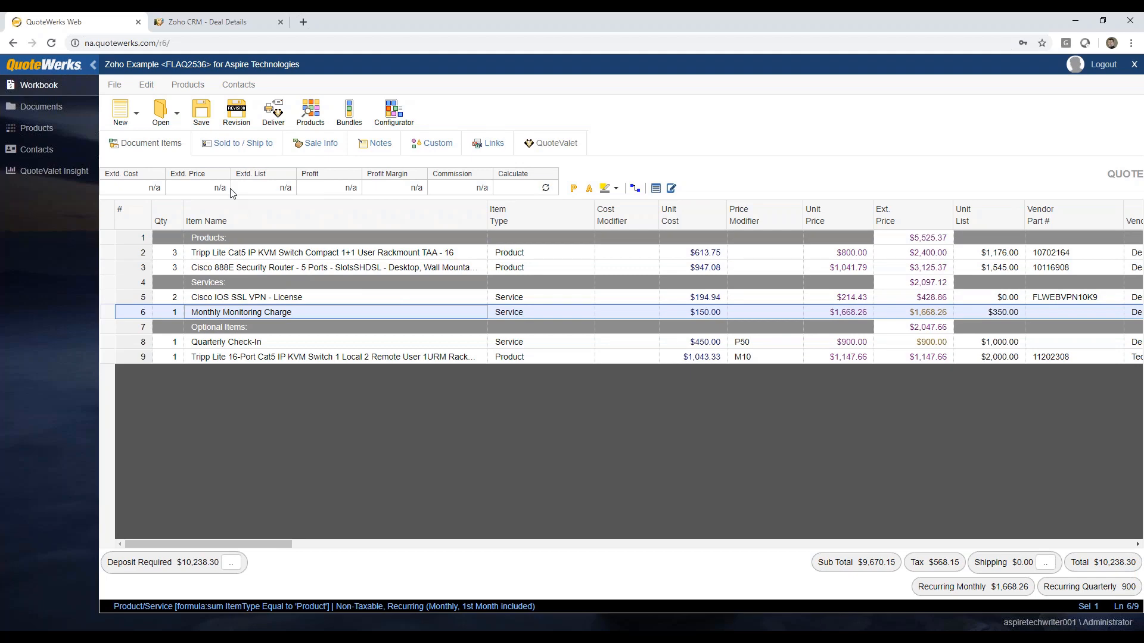
Step: Save the quote with the options to create a new linked Zoho document and create or attach to a deal
left_click(202, 113)
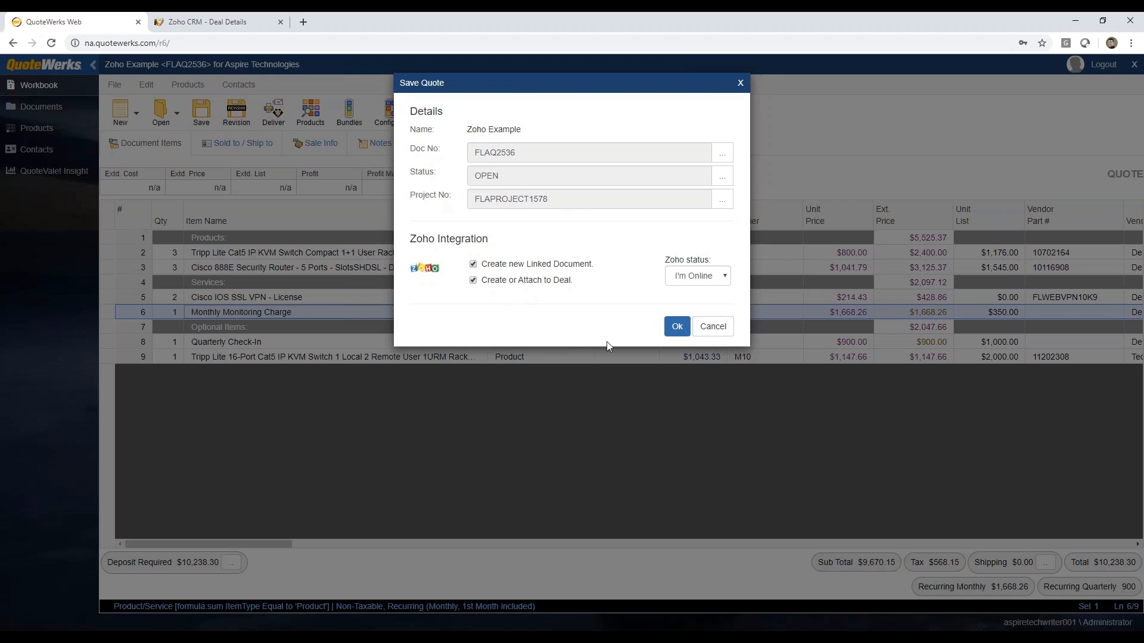
left_click(678, 333)
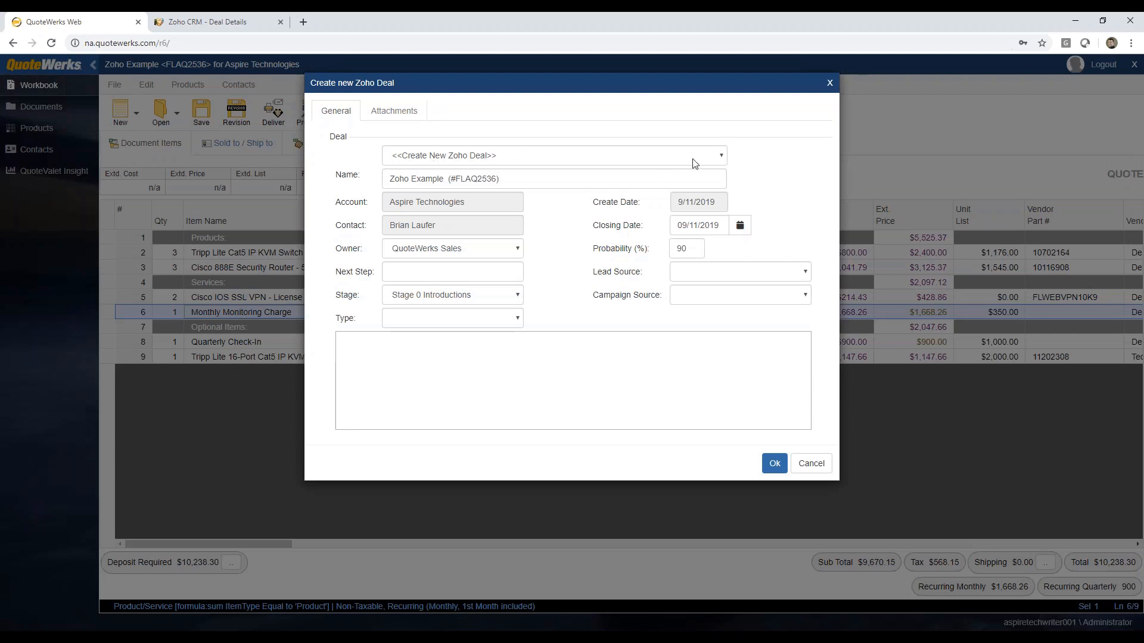
Step: Try attaching the quote to the existing deal "Aspire Technologies - 08/08/2019 - AAAQ1517", and return to creating a new Zoho deal
left_click(720, 157)
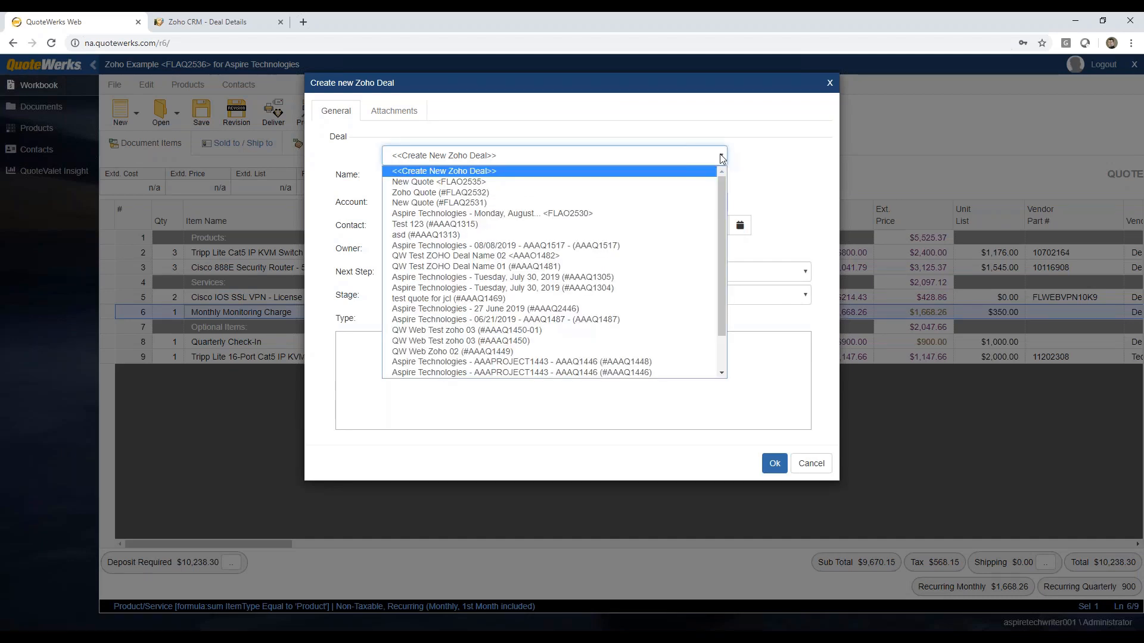
left_click(647, 247)
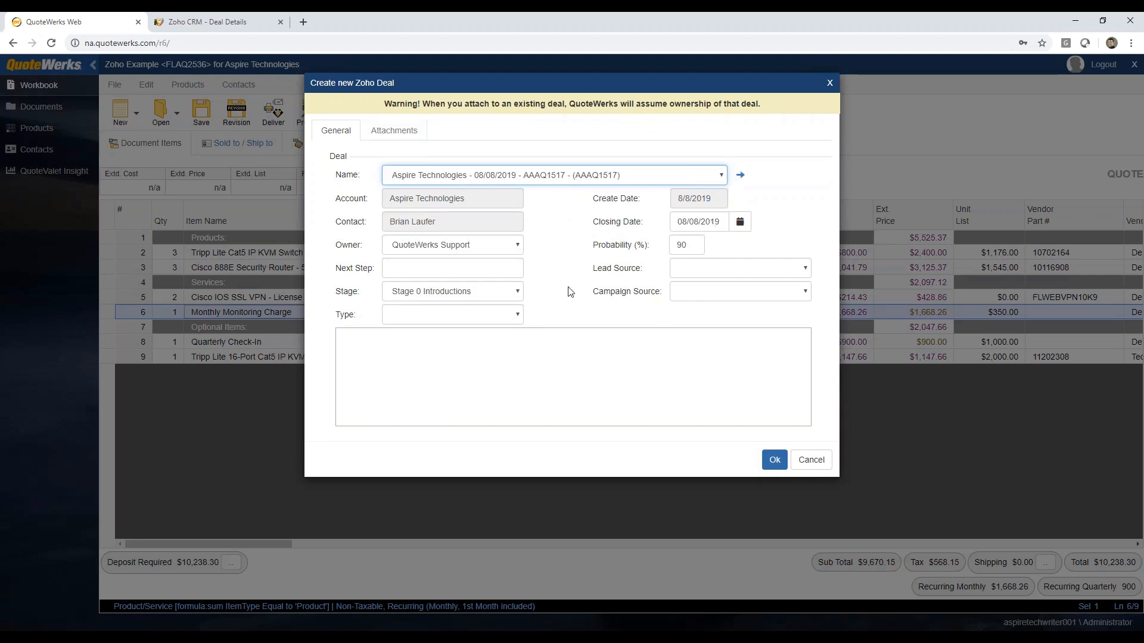
left_click(722, 175)
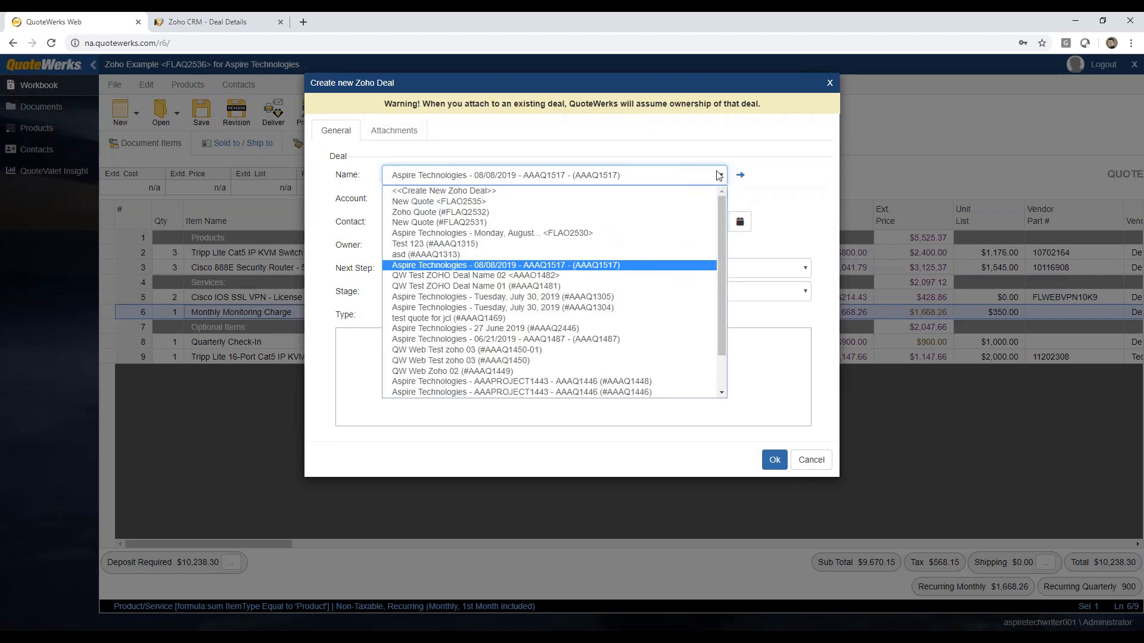
left_click(493, 190)
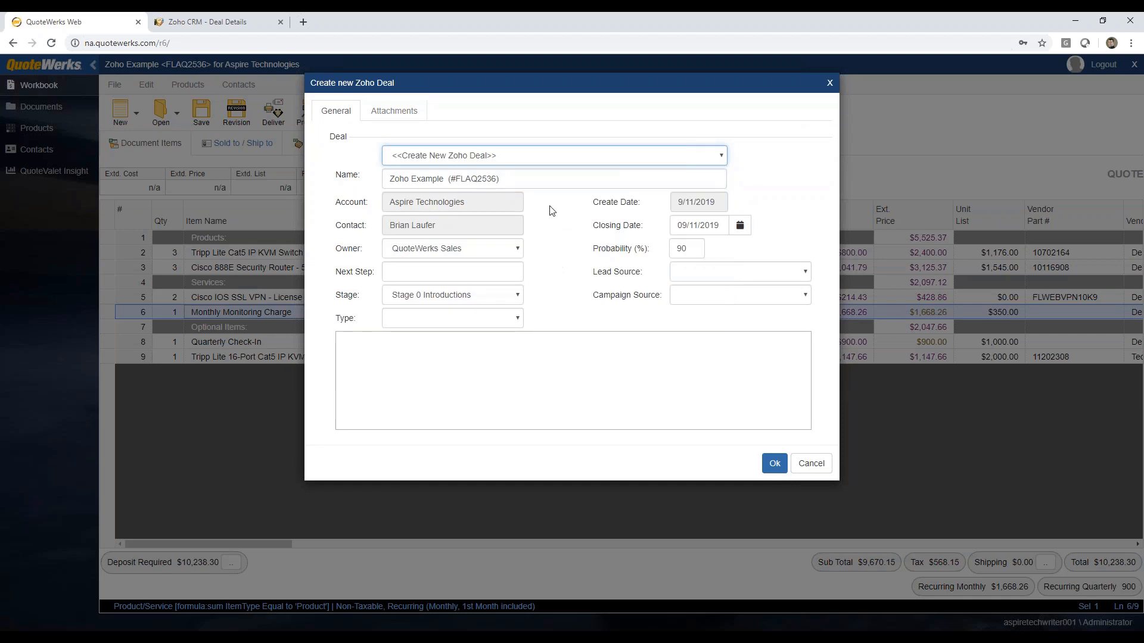
Step: Create the new Zoho deal with the stage Stage 2 Needs Analysis and a probability of 60%
left_click(508, 179)
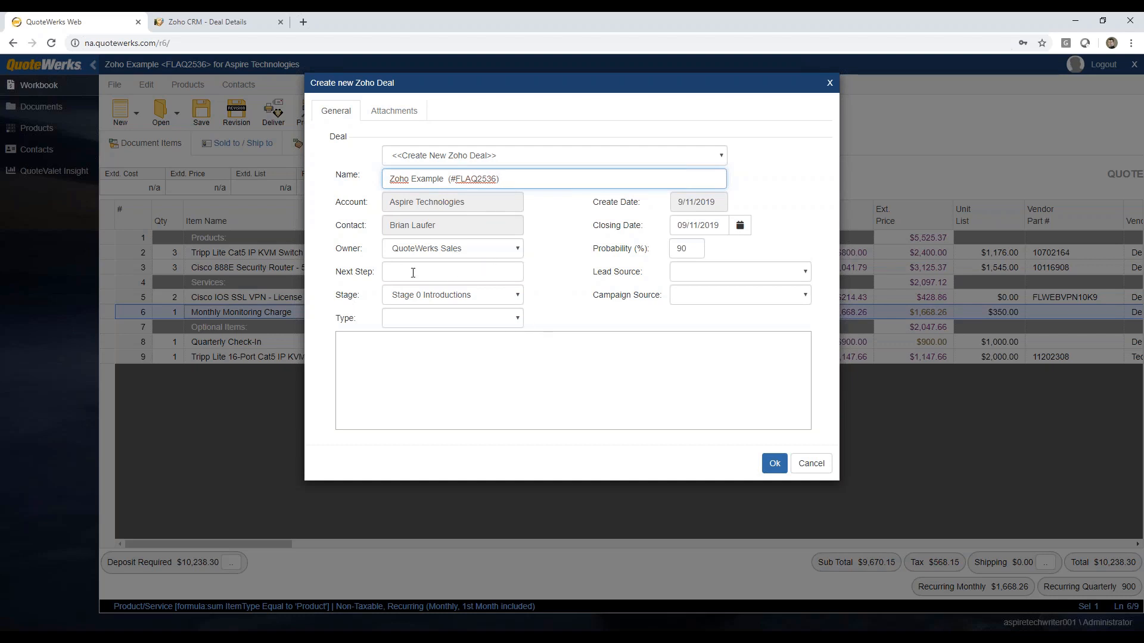
left_click(471, 301)
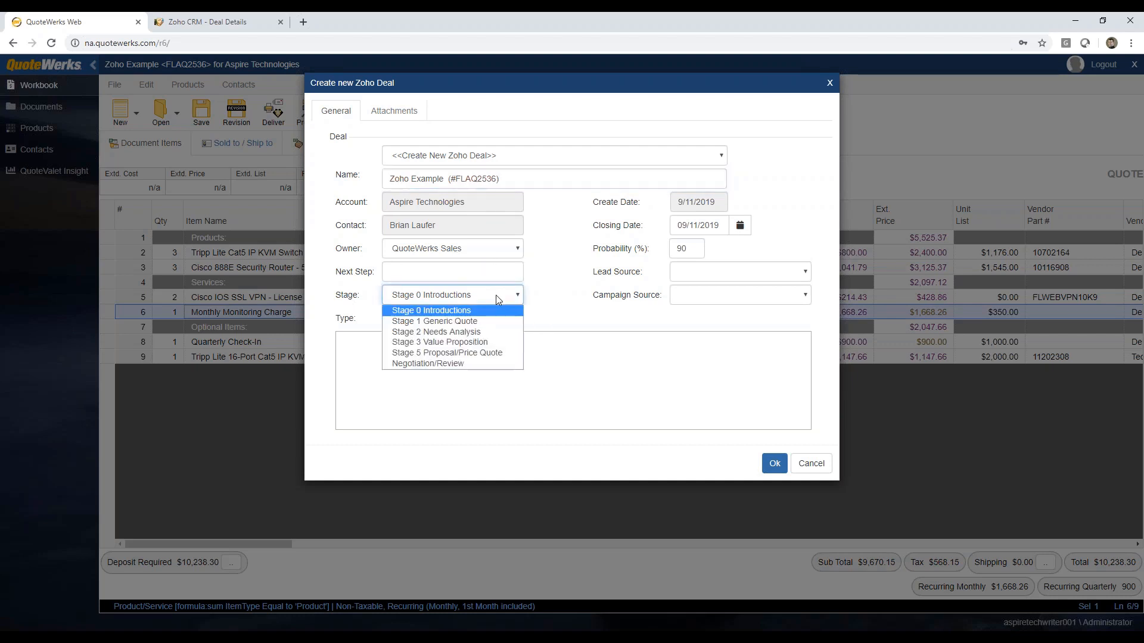
left_click(479, 331)
left_click_drag(685, 249, 621, 248)
type("60")
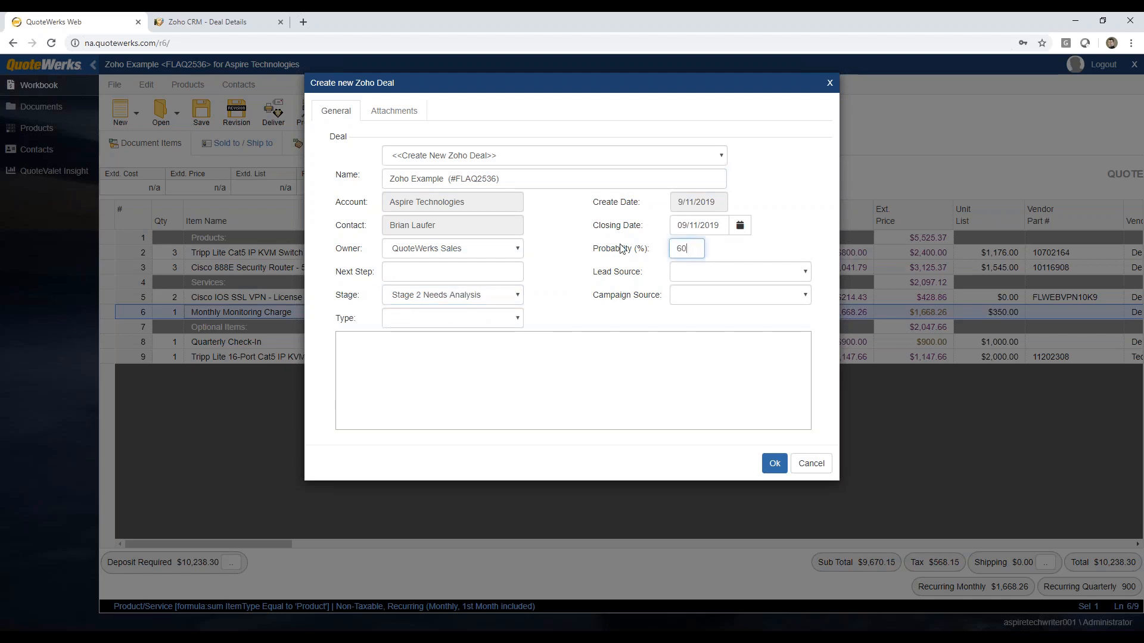
left_click(510, 345)
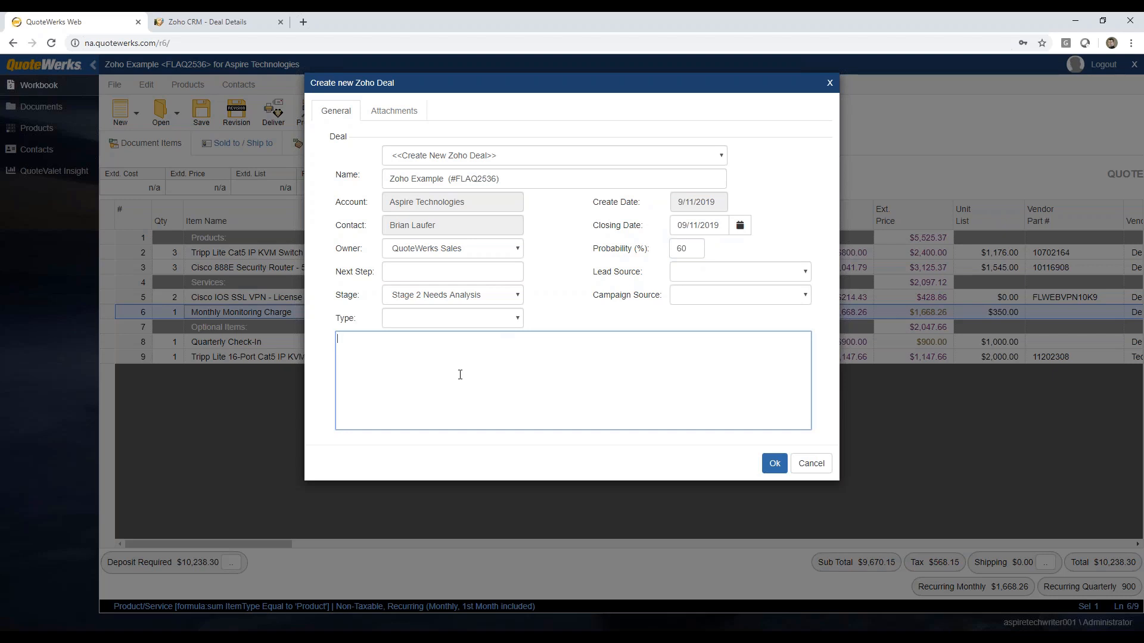
left_click(774, 468)
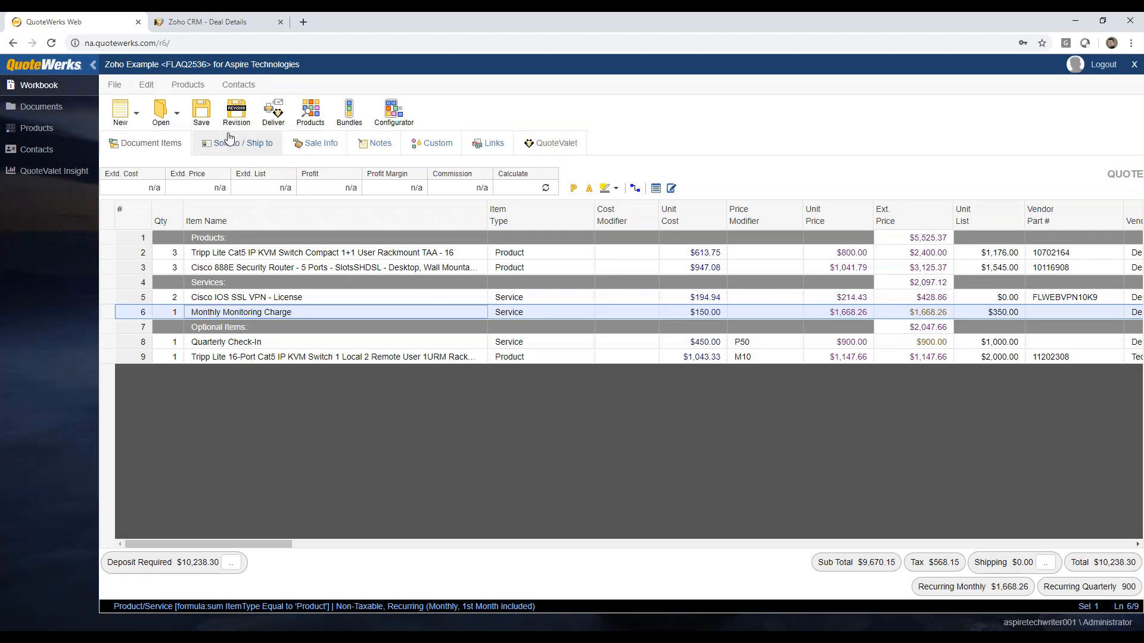
Step: Switch to Zoho CRM, refresh the deals list, and examine the details and stage history of the Zoho Example (#FLAQ2536) deal
left_click(194, 23)
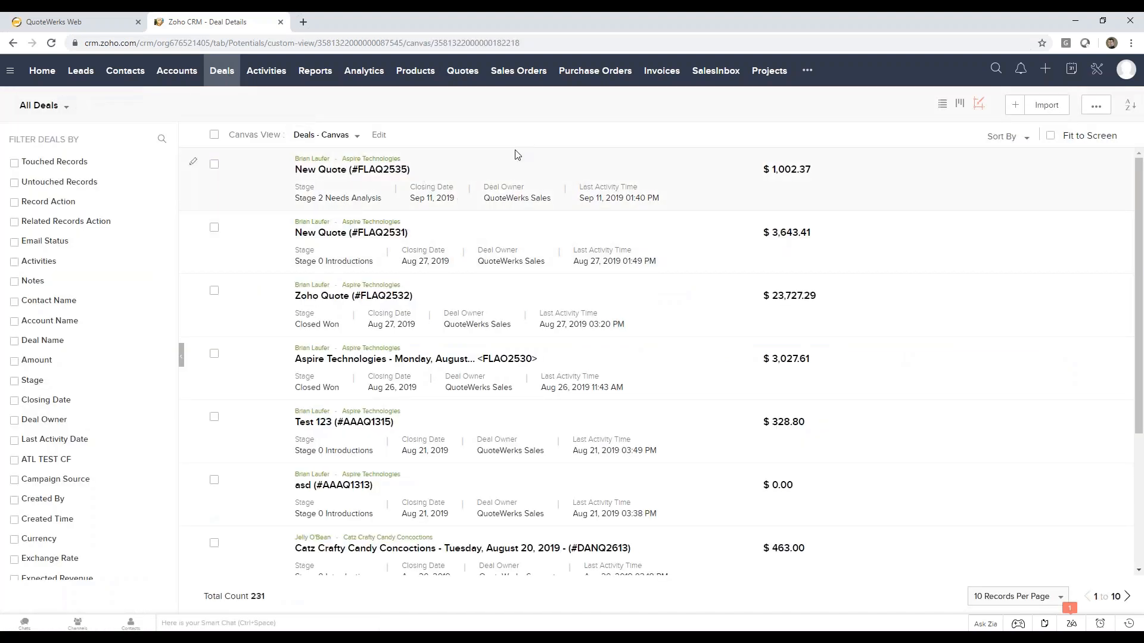
left_click(52, 47)
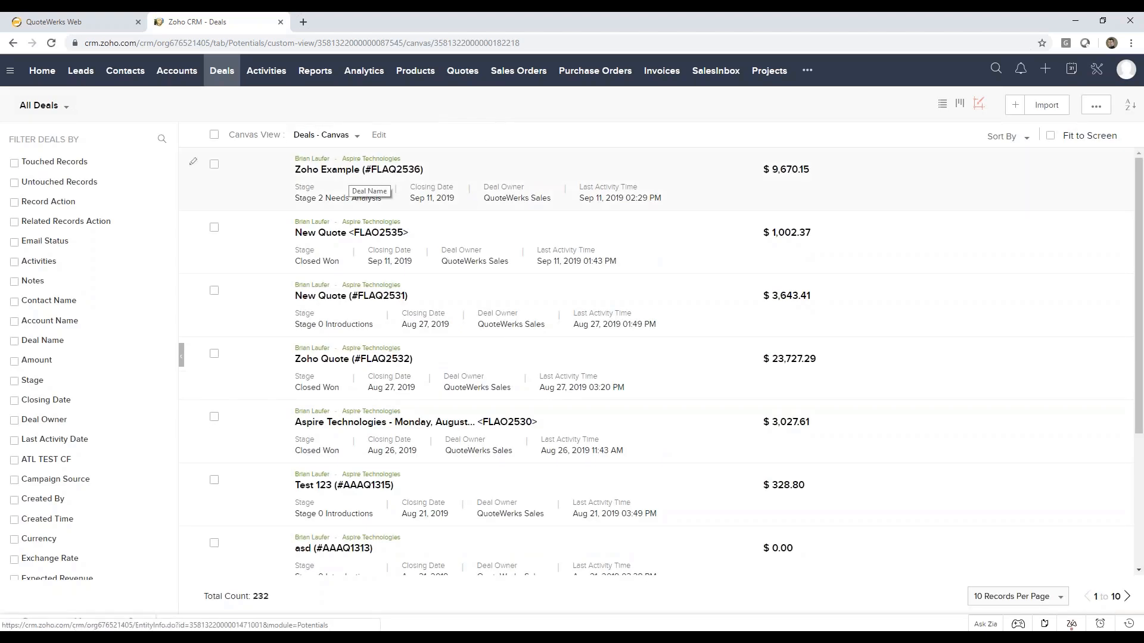
left_click(357, 170)
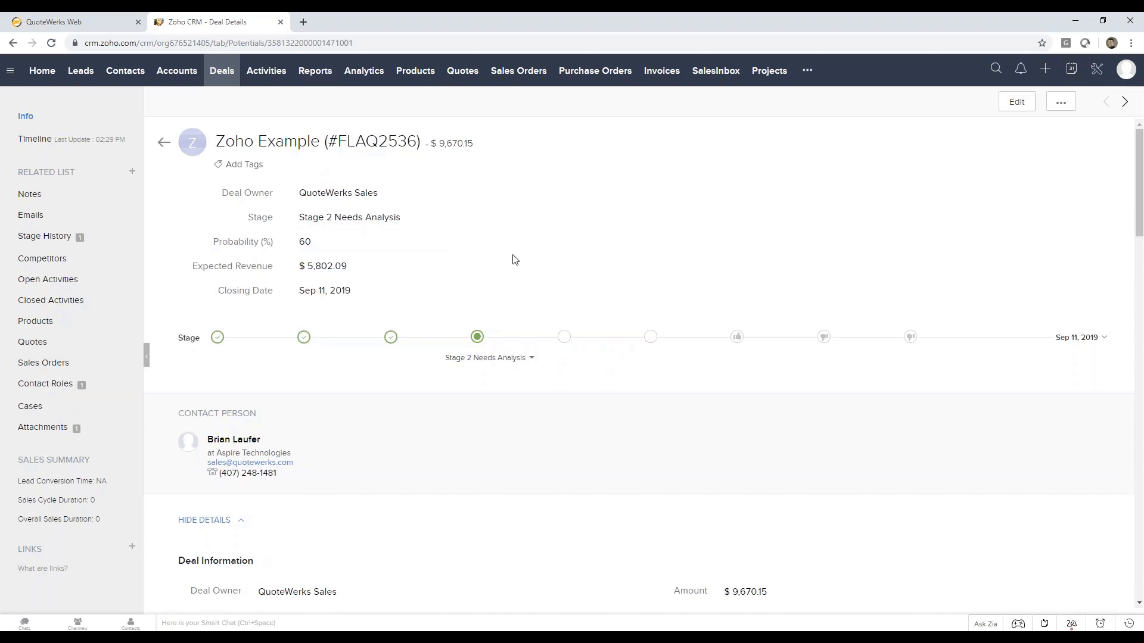
scroll(592, 263, "down", 3)
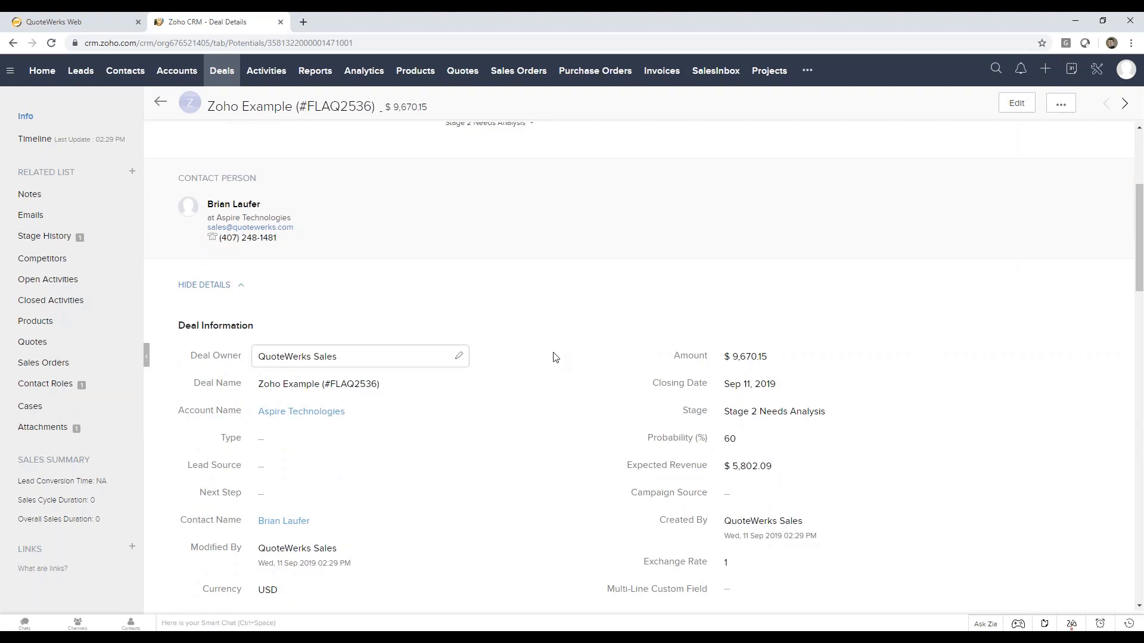
scroll(554, 358, "down", 3)
scroll(553, 357, "down", 9)
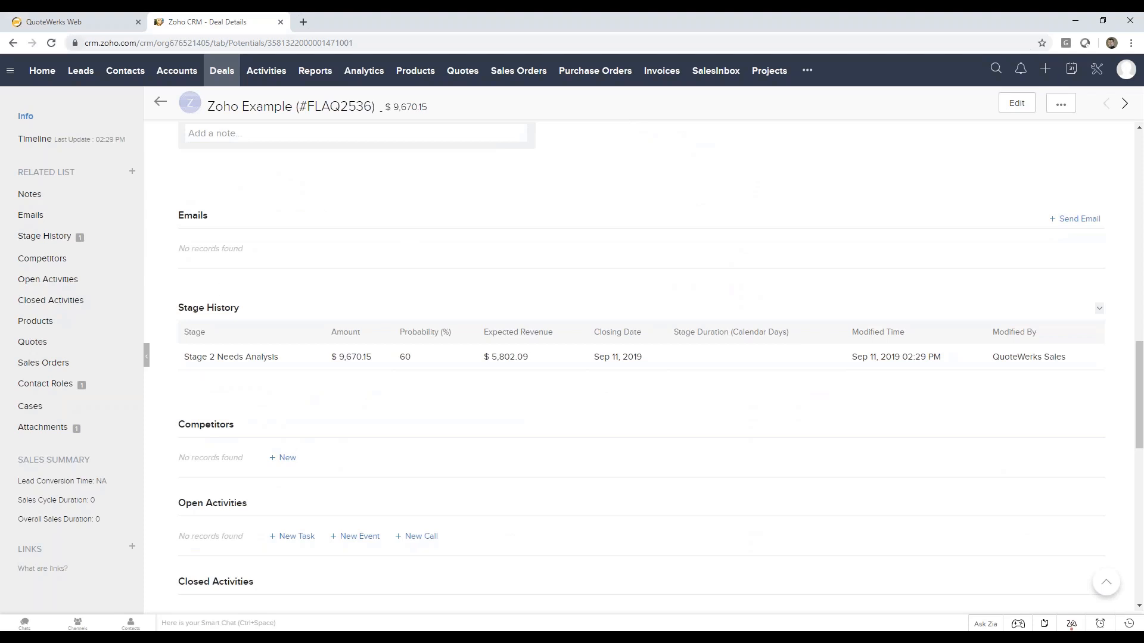
Step: Return to QuoteWerks Web and open the quote's delivery options, keeping A- Galaxy Cover.docx as the cover page
left_click(65, 24)
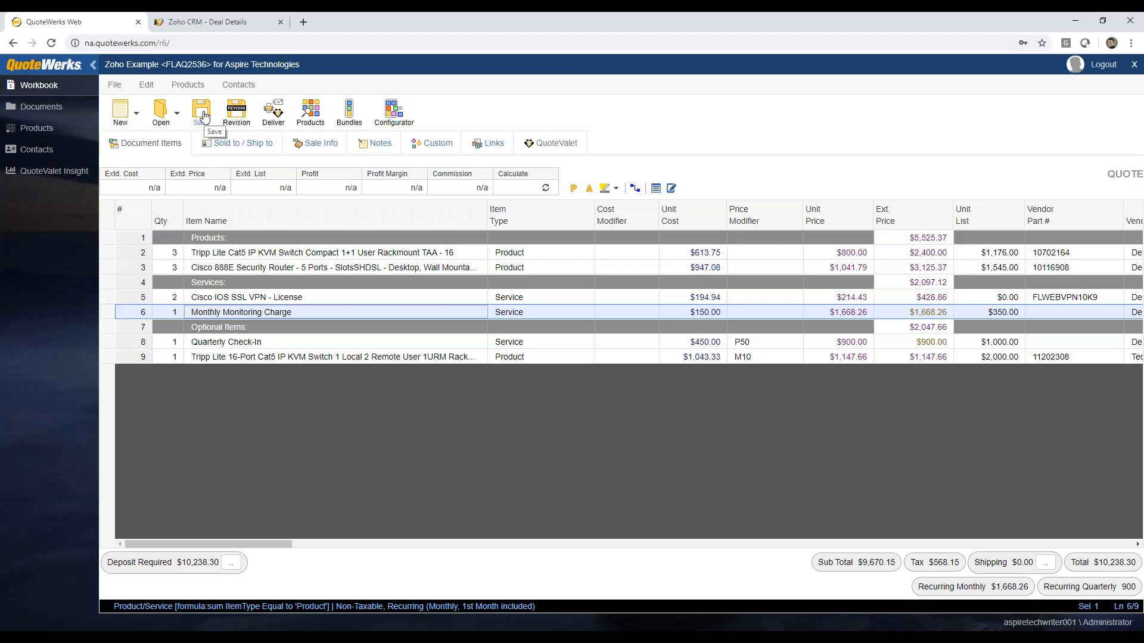
left_click(274, 114)
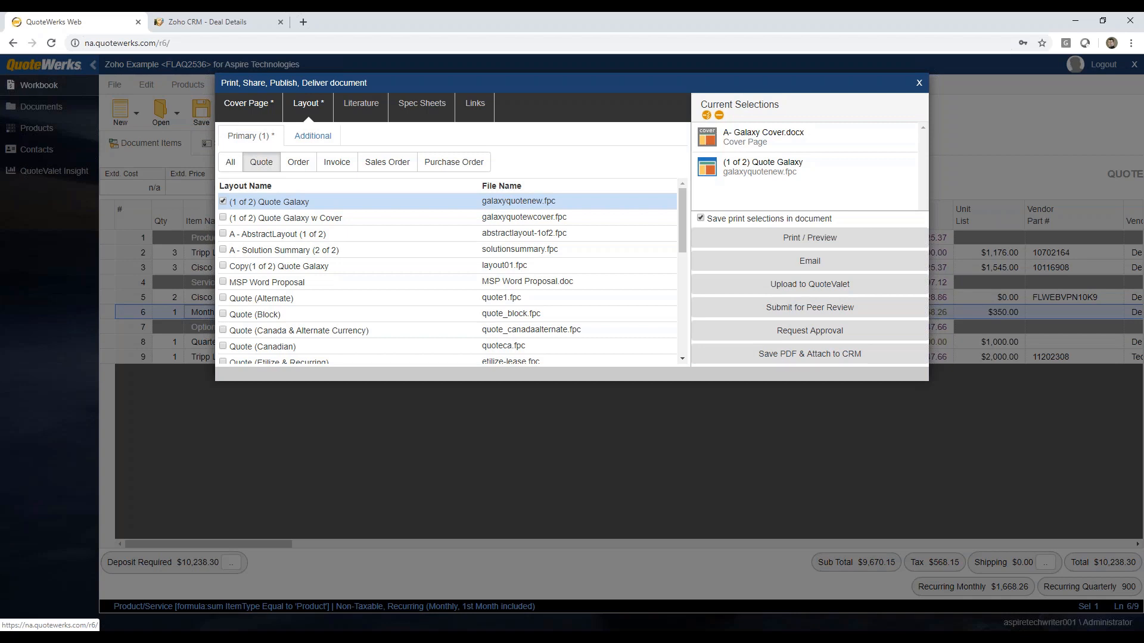
left_click(255, 111)
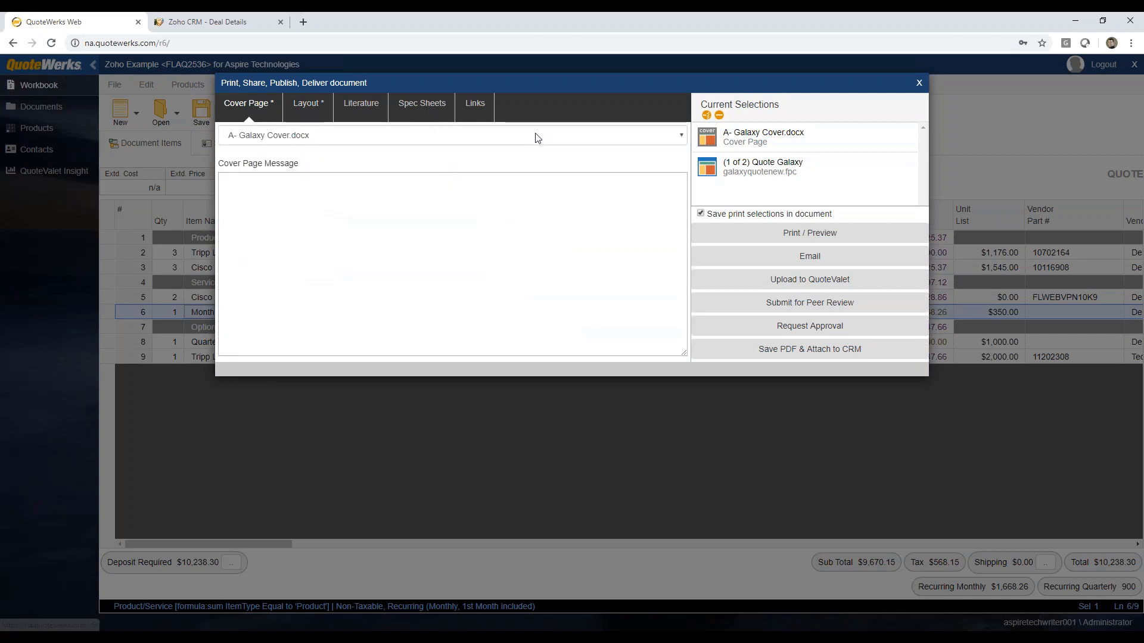
left_click(494, 141)
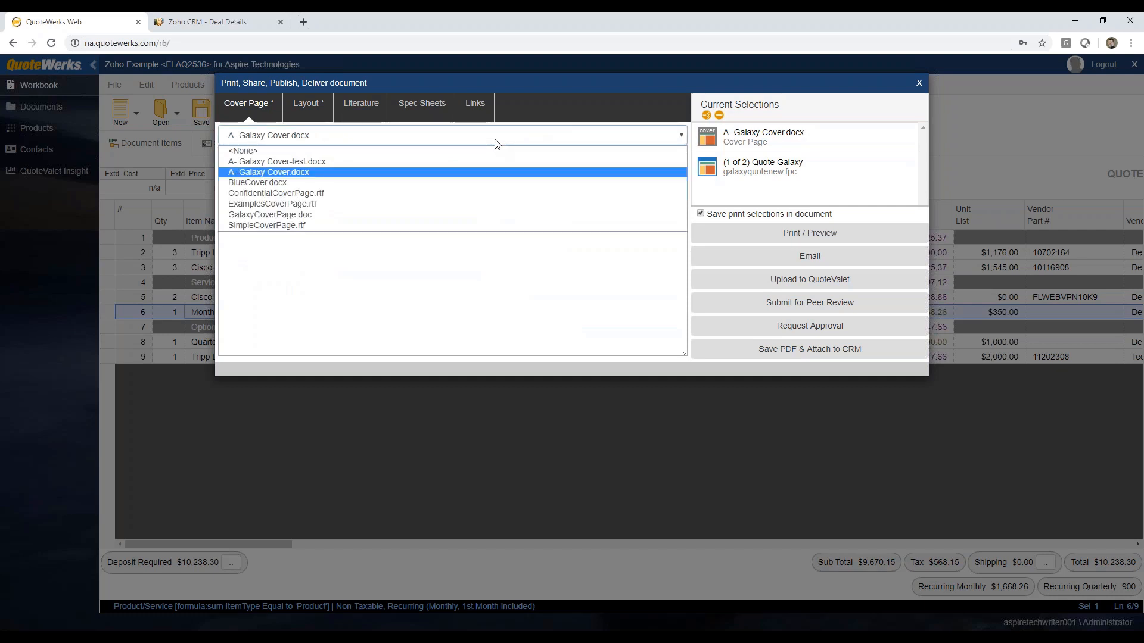
left_click(495, 142)
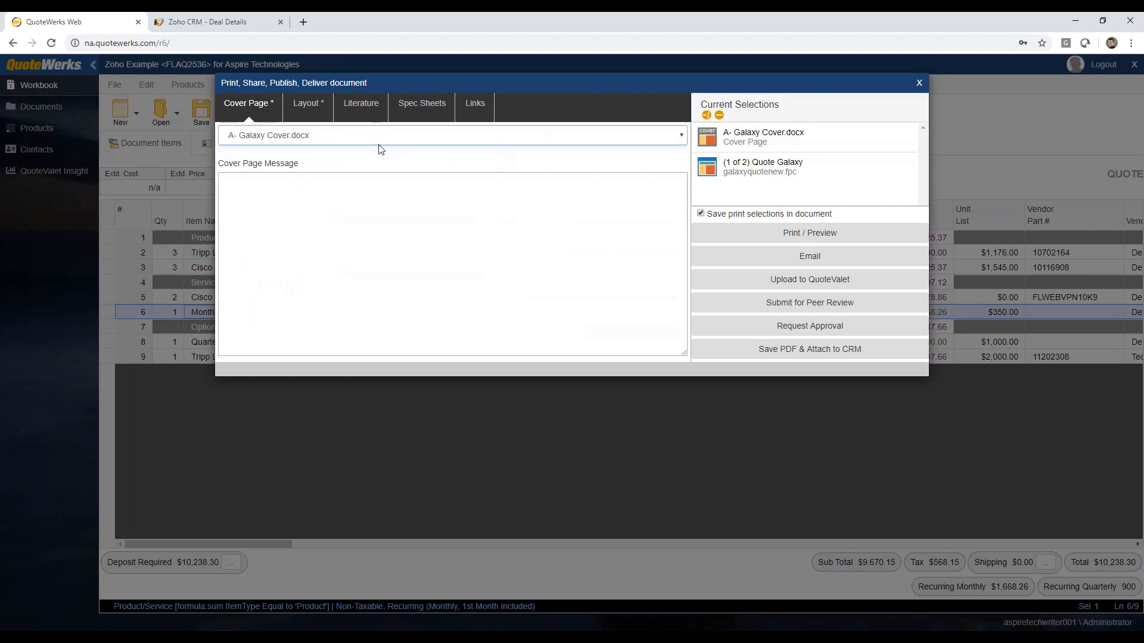
Step: Add A - Solution Summary (2 of 2) as an additional quote layout
left_click(308, 102)
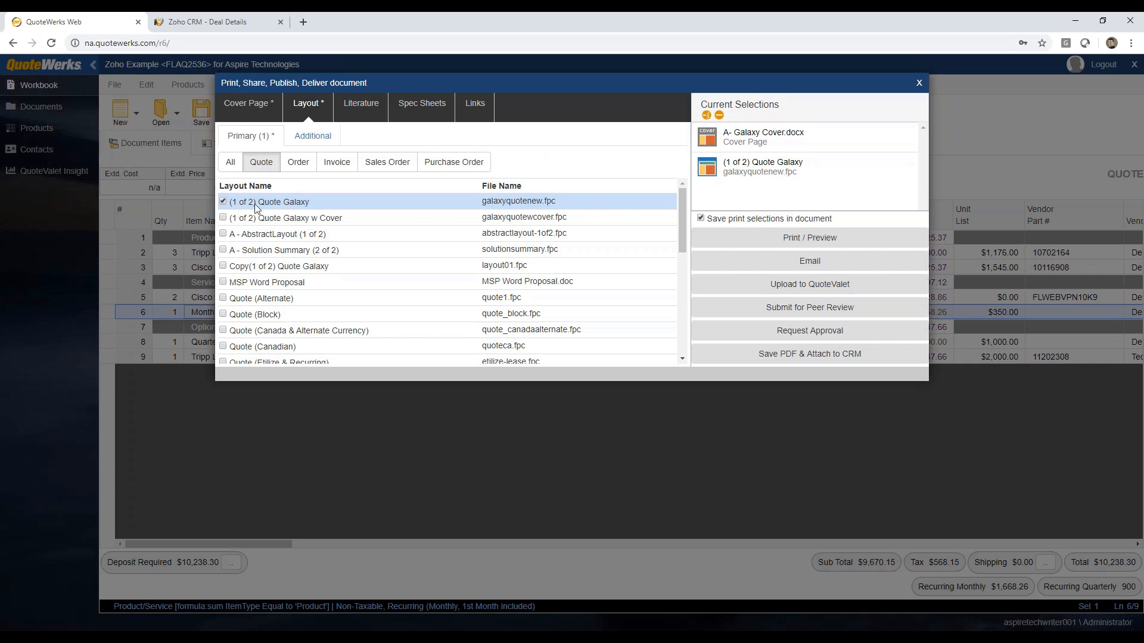
left_click(317, 139)
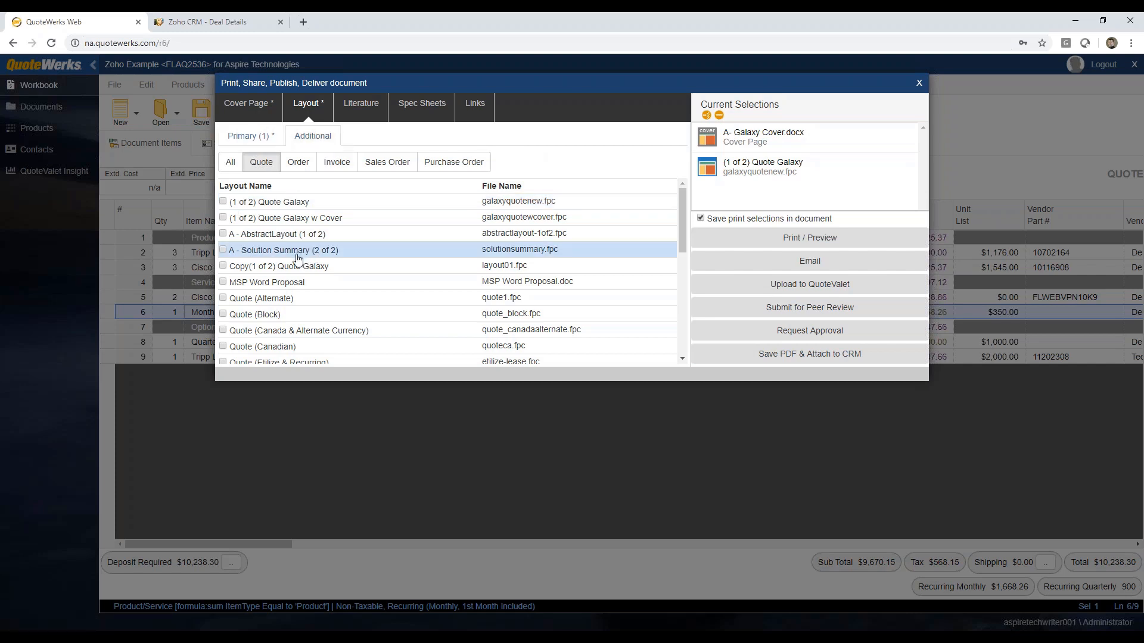
left_click(223, 249)
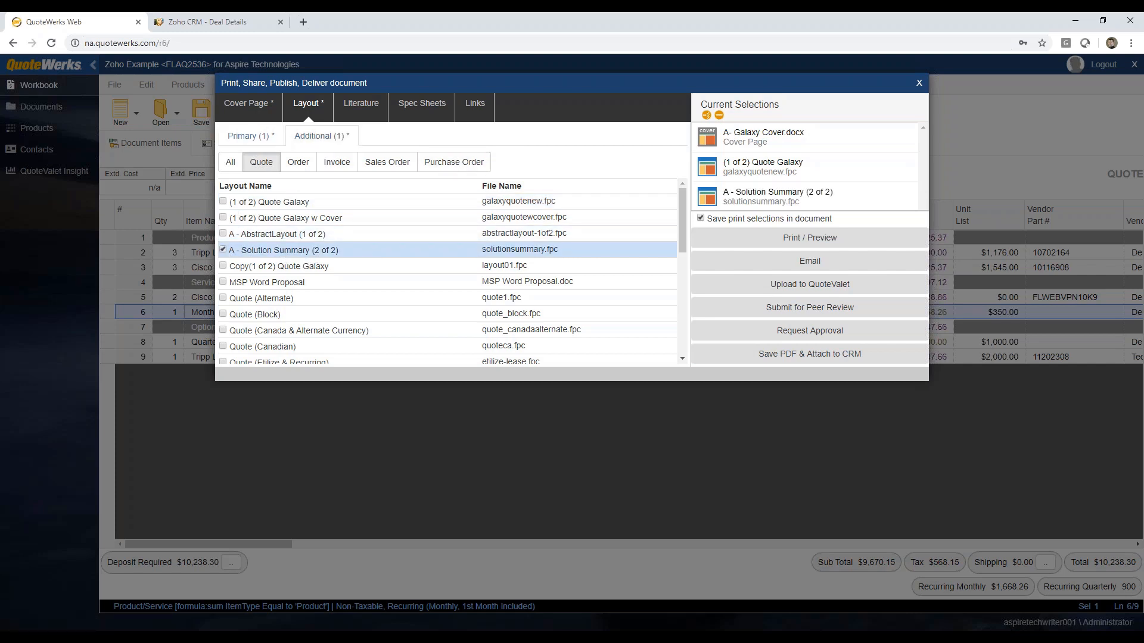
Step: Include the Support Agreement - Galaxy.docx literature, and check the available spec sheets
left_click(357, 107)
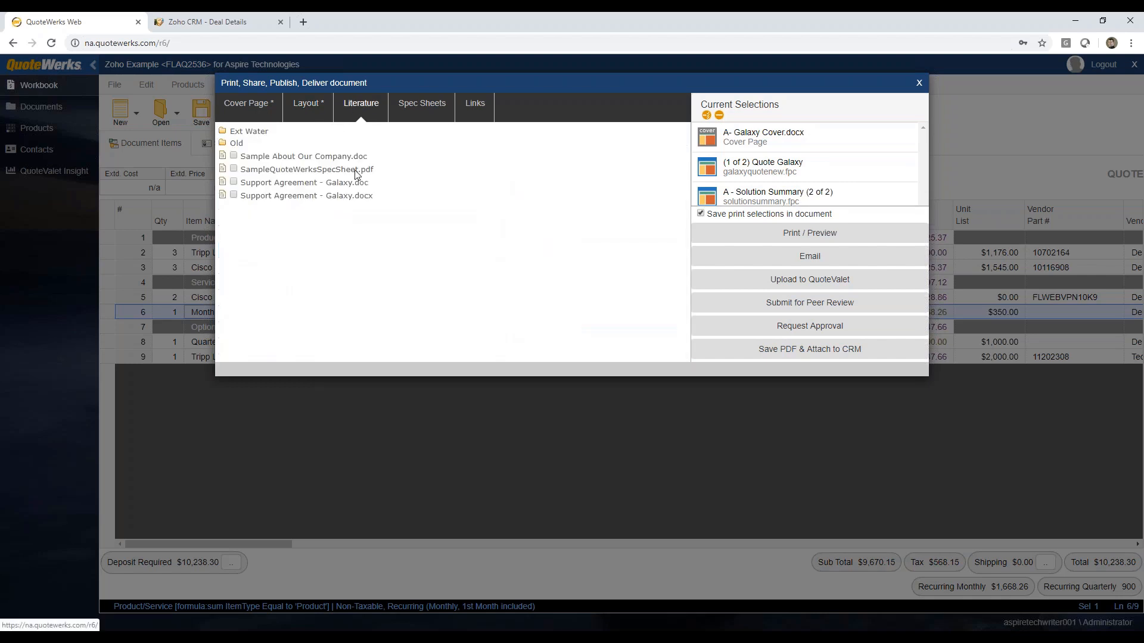
left_click(234, 196)
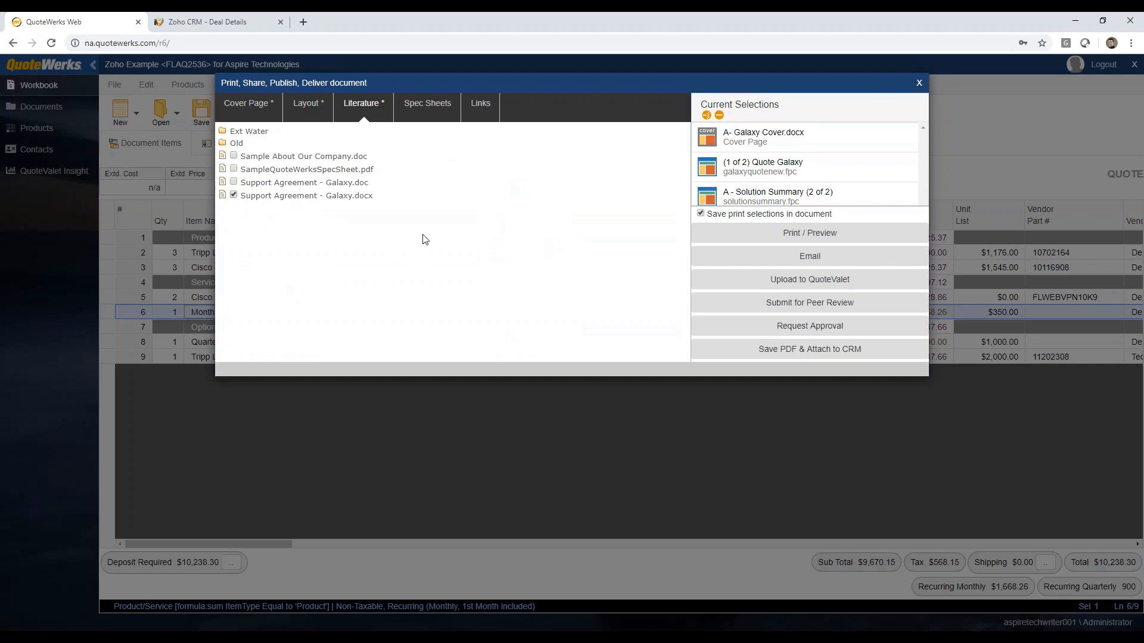
left_click(414, 108)
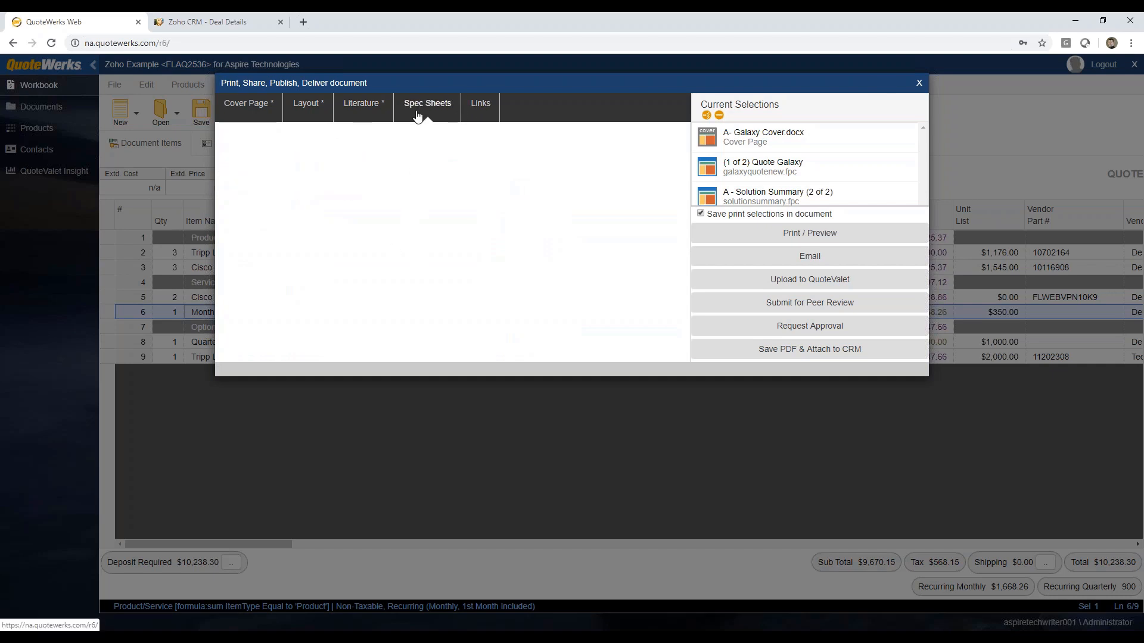
left_click(362, 105)
left_click(307, 105)
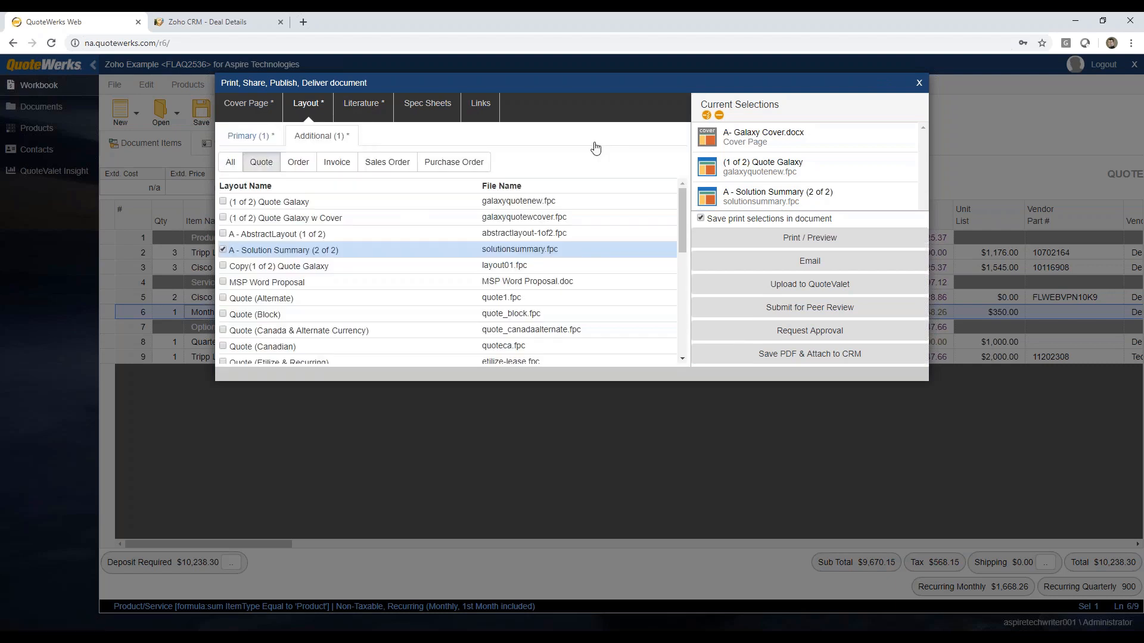
Step: Try moving the (1 of 2) Quote Galaxy layout ahead of the cover page, and restore the original order
left_click(771, 167)
left_click(761, 141)
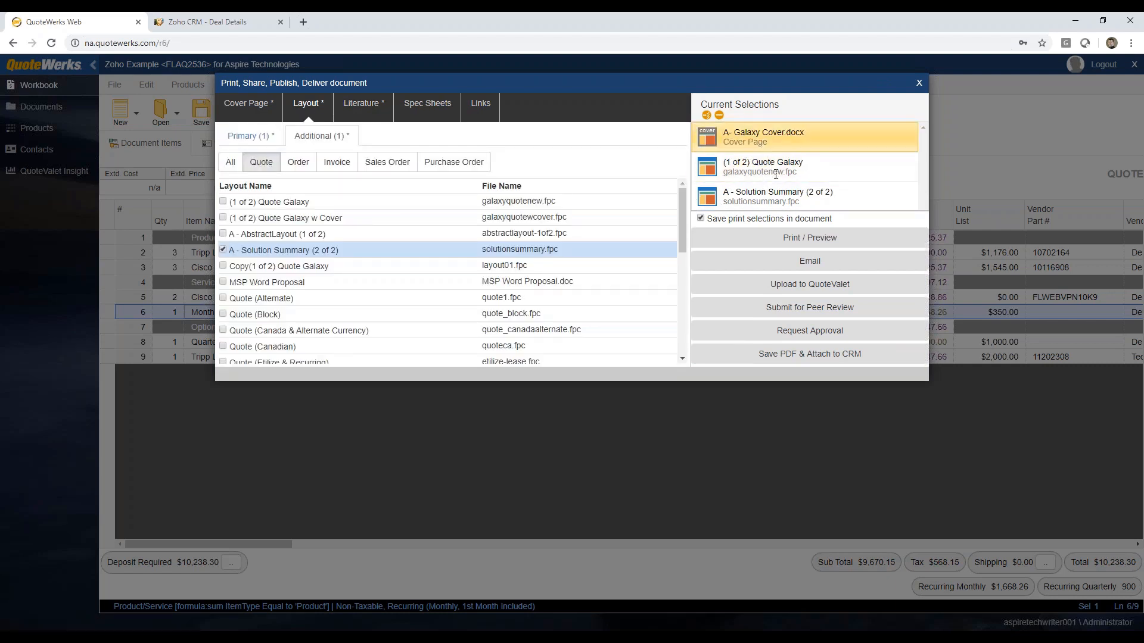
left_click(756, 167)
left_click(753, 192)
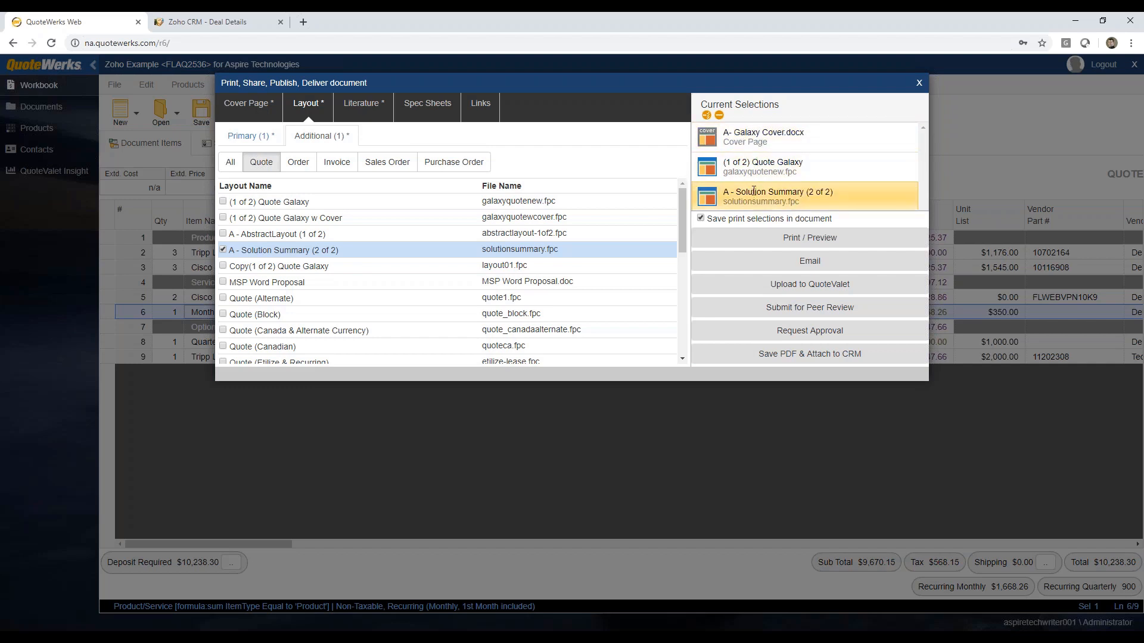
left_click(754, 170)
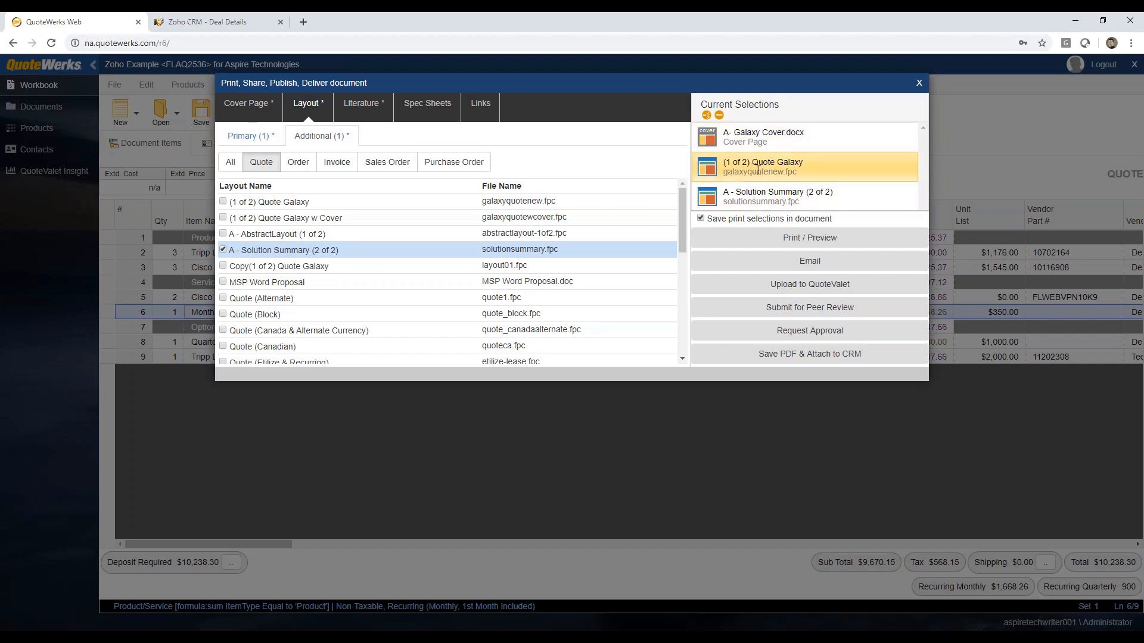
left_click_drag(755, 170, 755, 142)
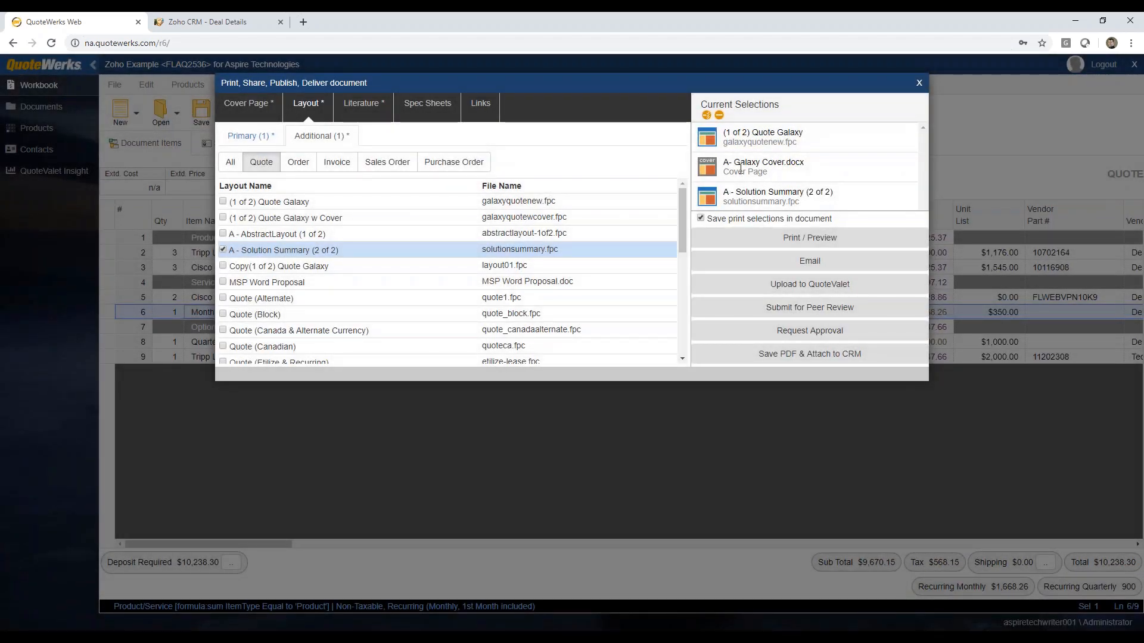
left_click_drag(760, 172, 758, 135)
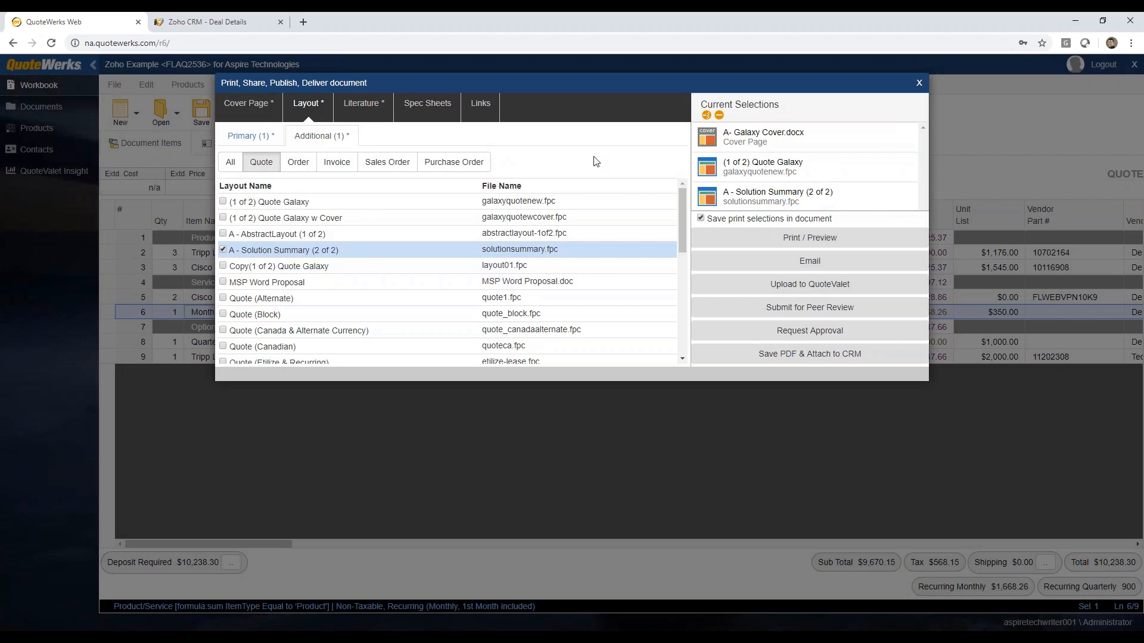
Step: Generate a print preview of the quote package and review its cover and introductory letter
left_click(837, 239)
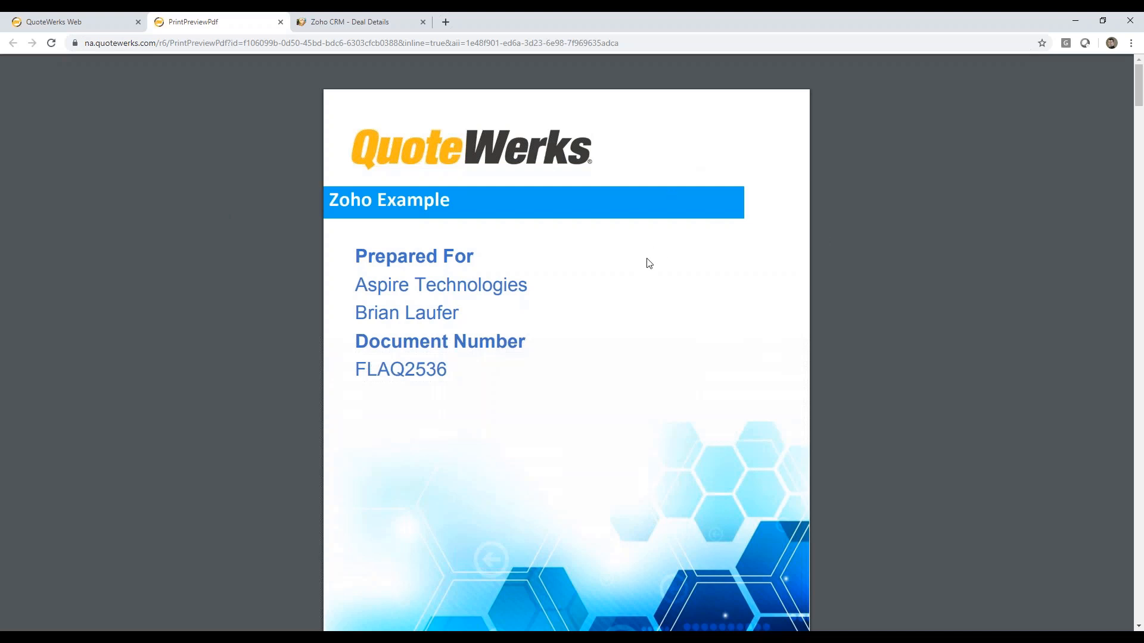
scroll(648, 264, "down", 3)
scroll(647, 255, "down", 9)
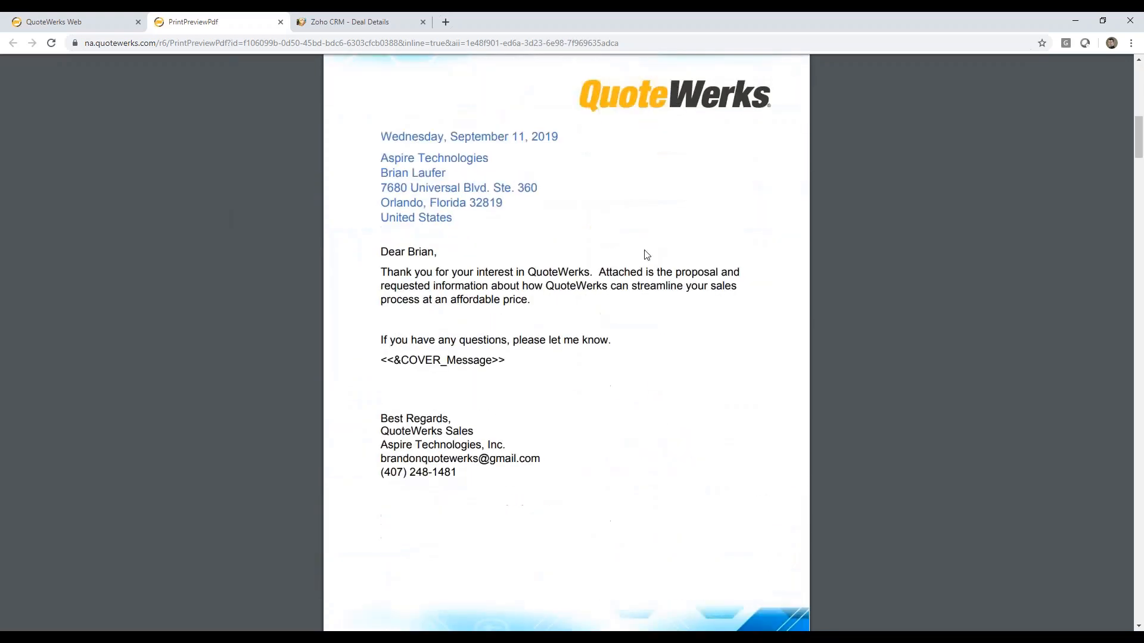
Step: Review the preview's quote line items, signature line, Solution Summary and support agreement, and close the preview
scroll(641, 257, "down", 10)
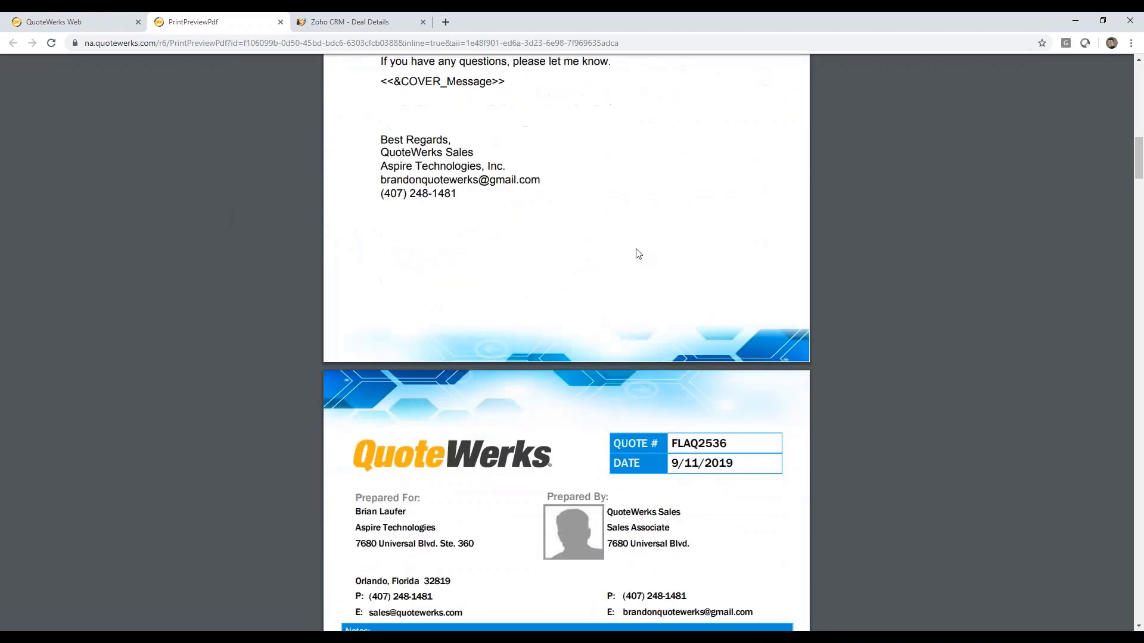
scroll(638, 254, "down", 2)
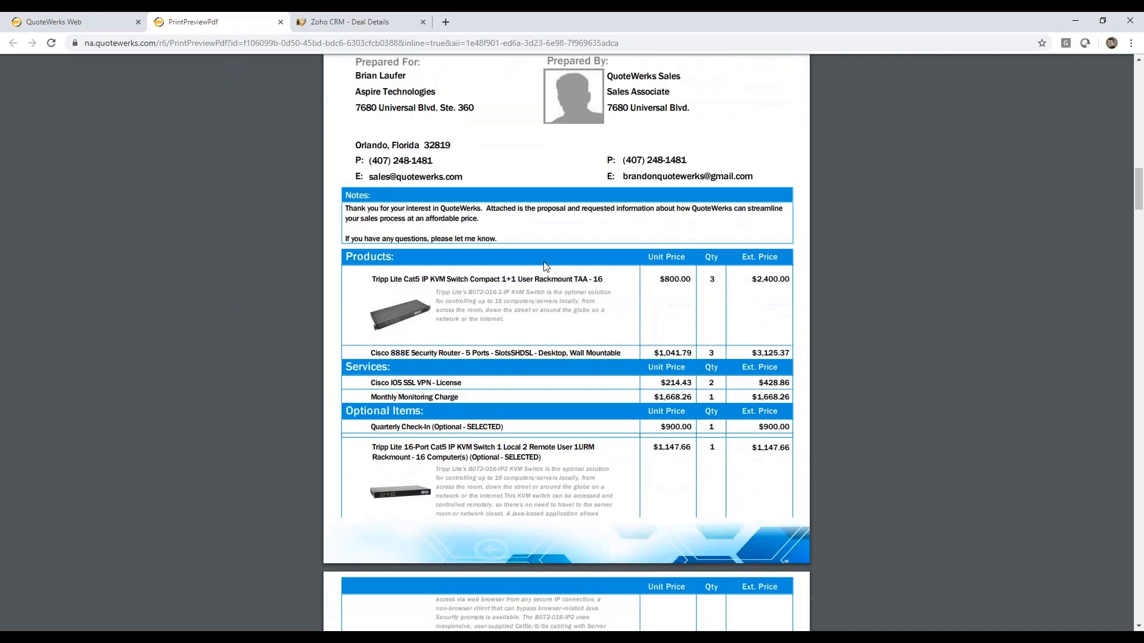
scroll(616, 248, "down", 10)
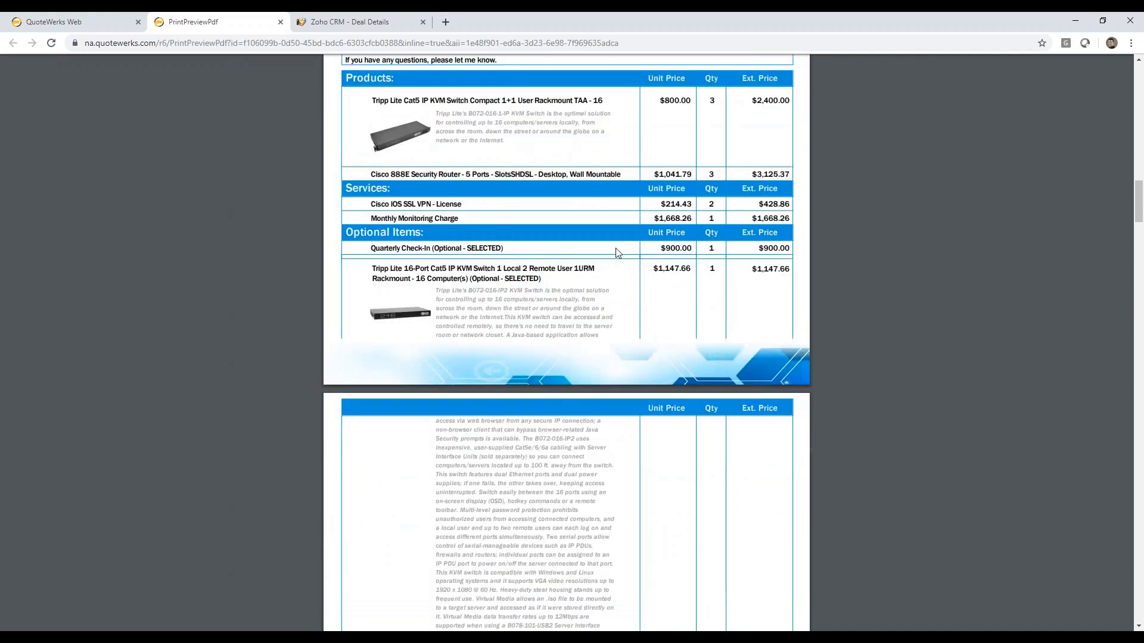
scroll(517, 299, "down", 4)
scroll(517, 299, "down", 12)
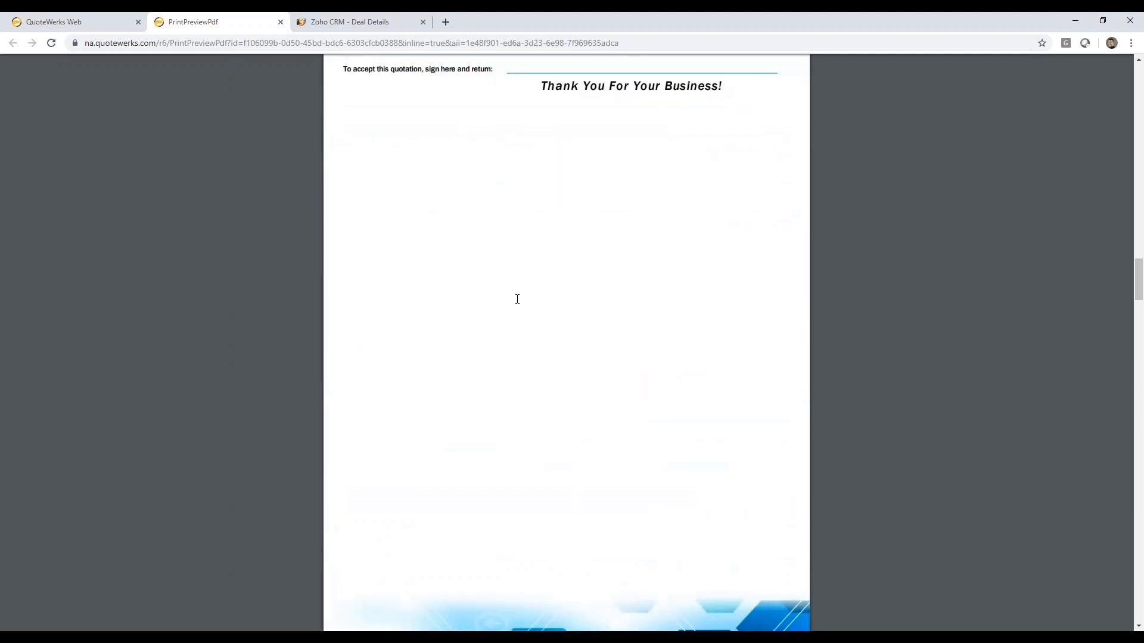
scroll(517, 299, "down", 2)
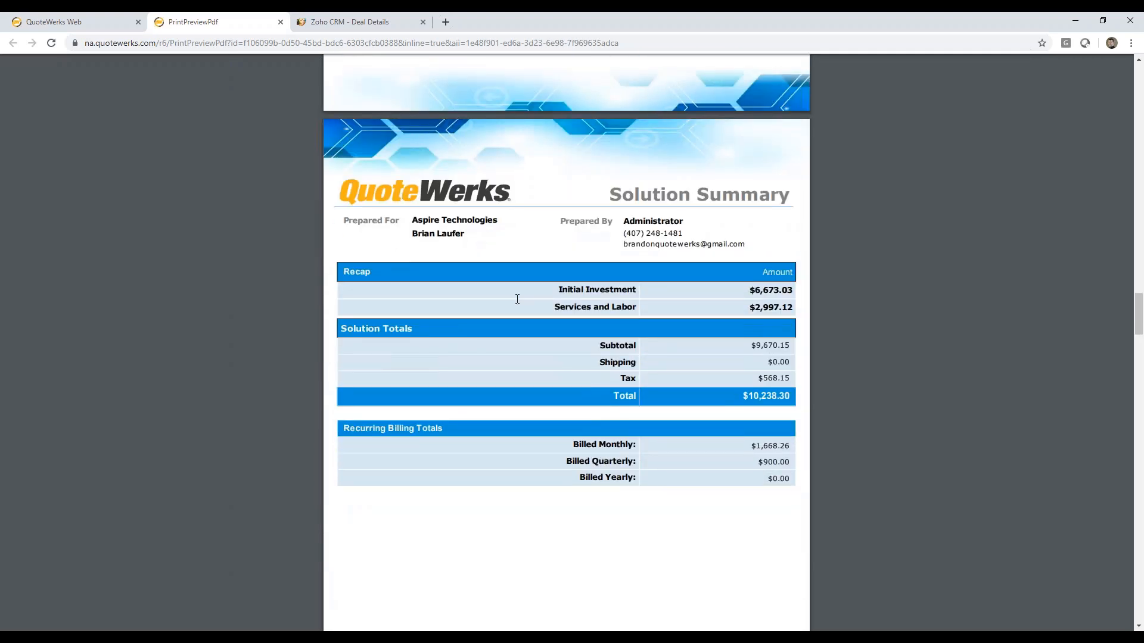
scroll(517, 299, "down", 13)
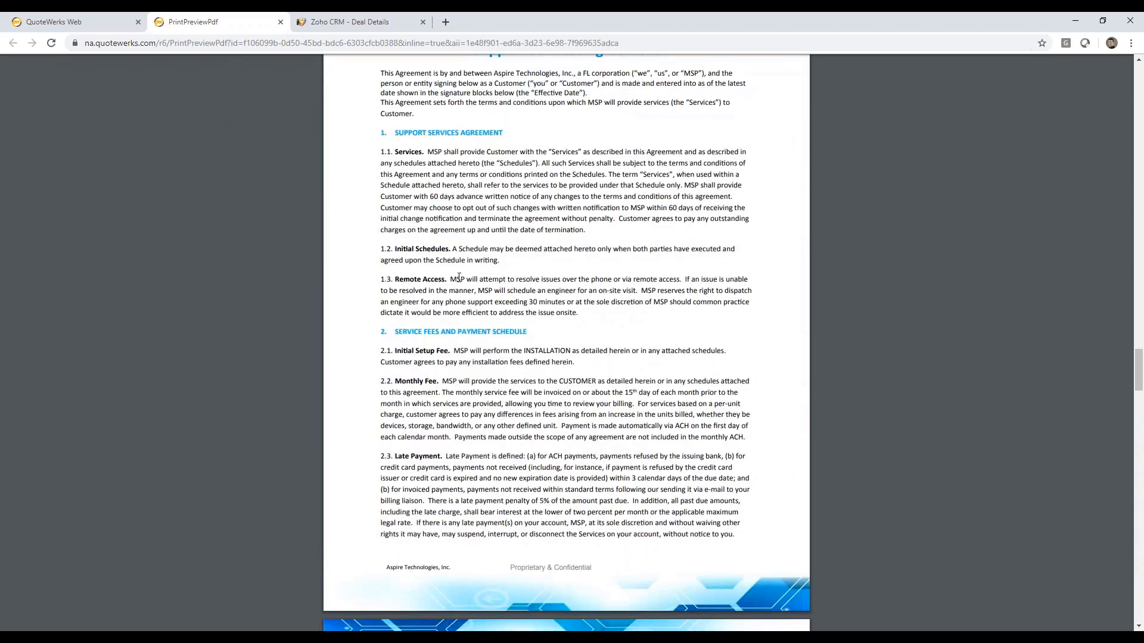
scroll(459, 277, "up", 15)
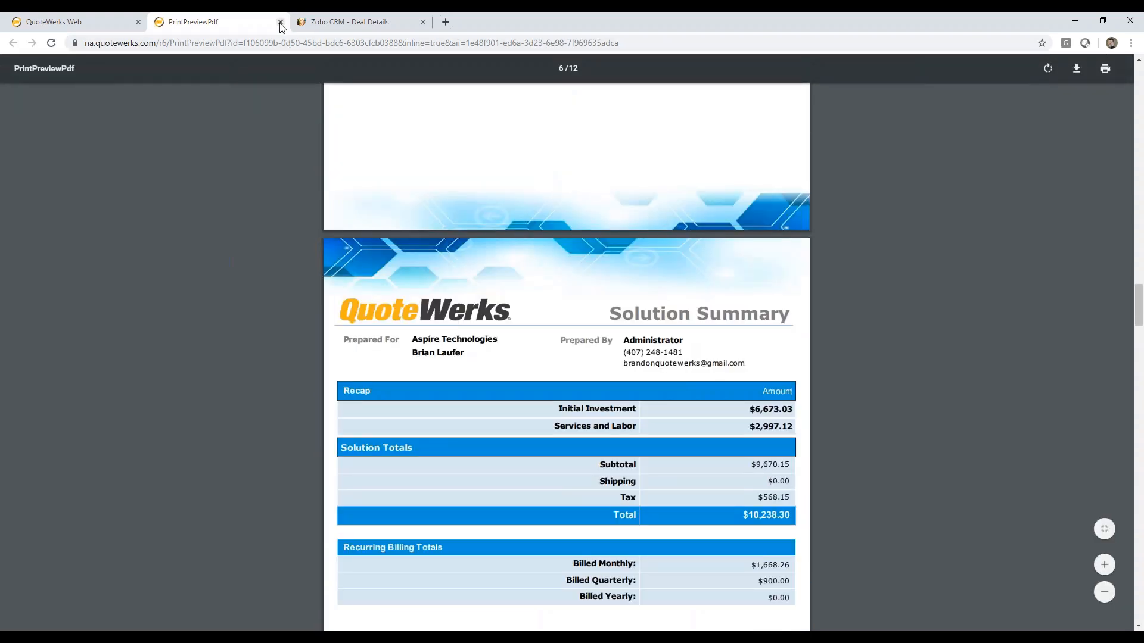
left_click(280, 23)
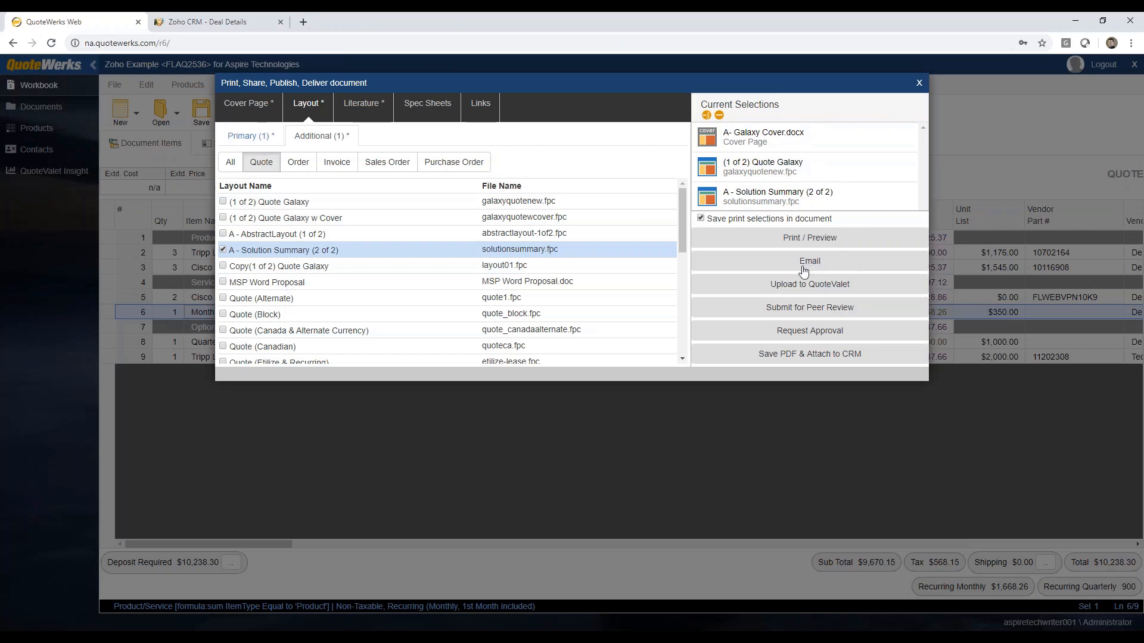
Step: Upload the quote package to QuoteValet using the CustomerFacing-WrittenSignature template
left_click(802, 284)
left_click(635, 395)
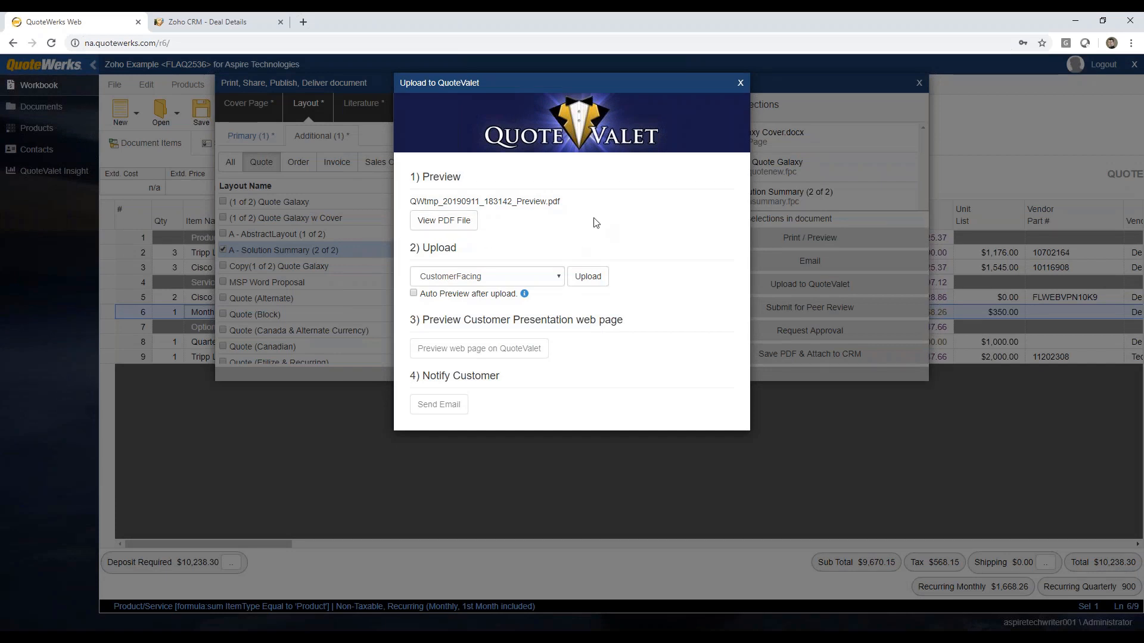
left_click(559, 276)
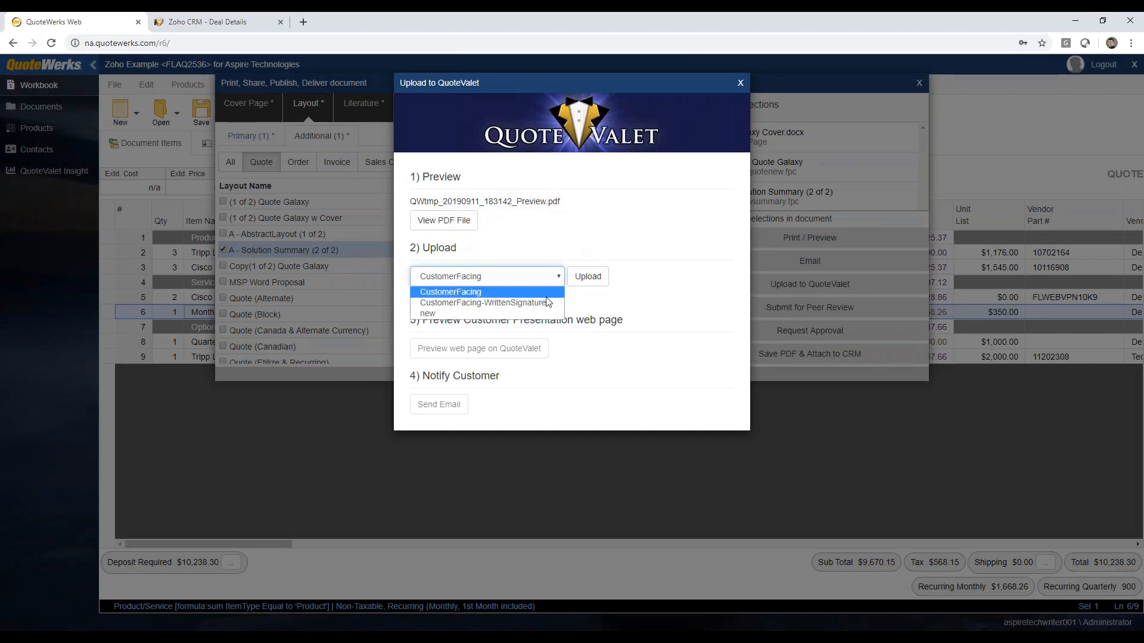
left_click(548, 302)
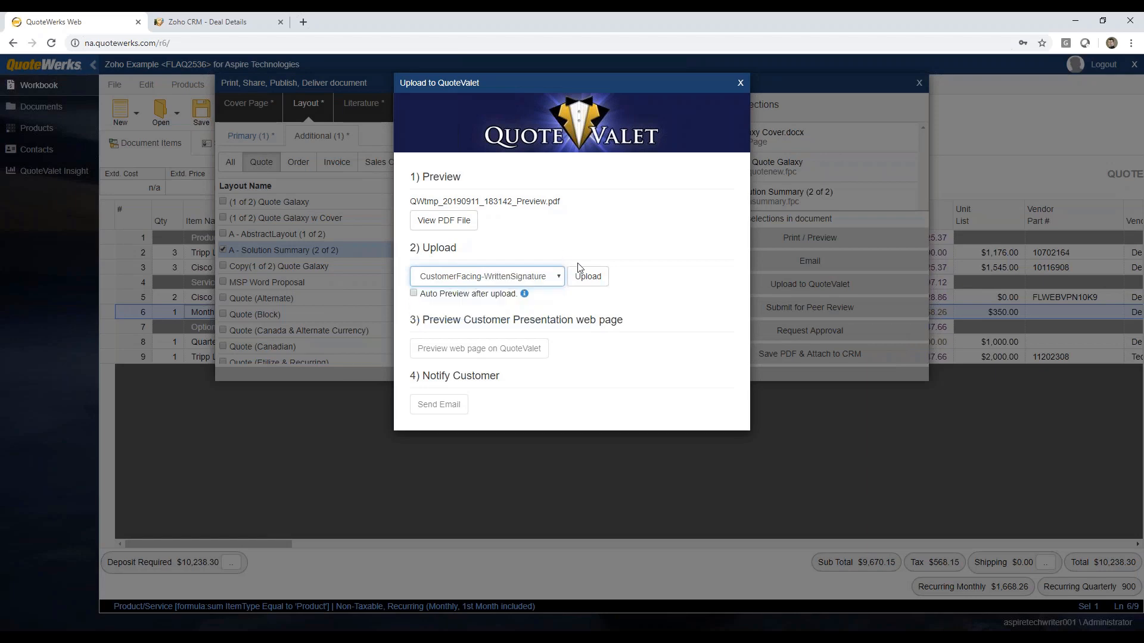
left_click(584, 279)
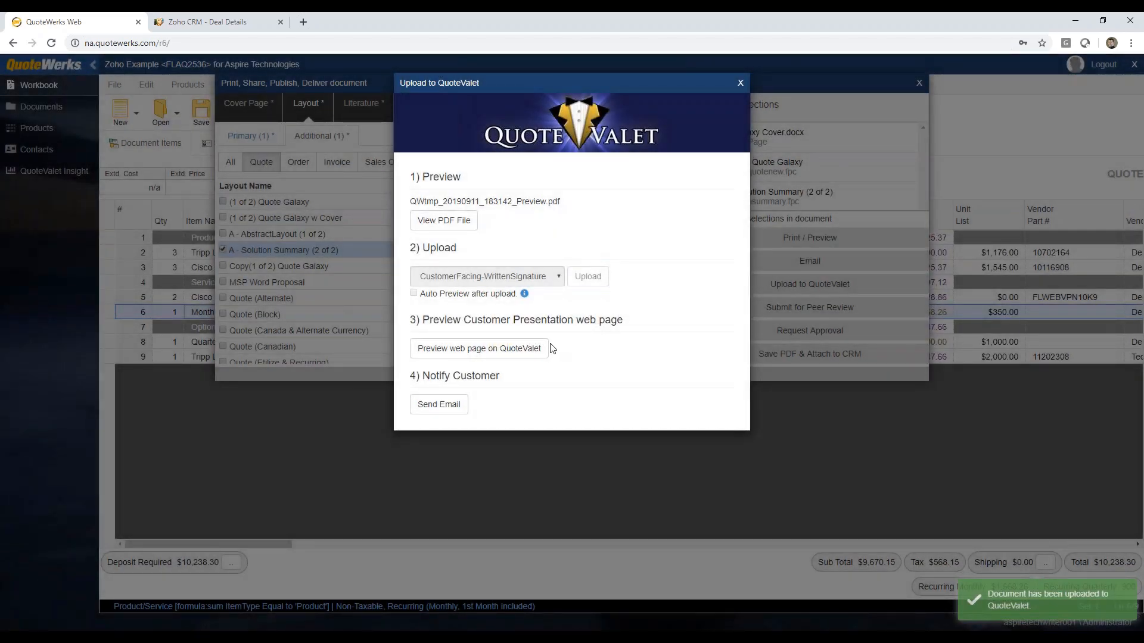
Step: Preview the QuoteValet customer web page and review its line items, payment options and acceptance form
left_click(475, 350)
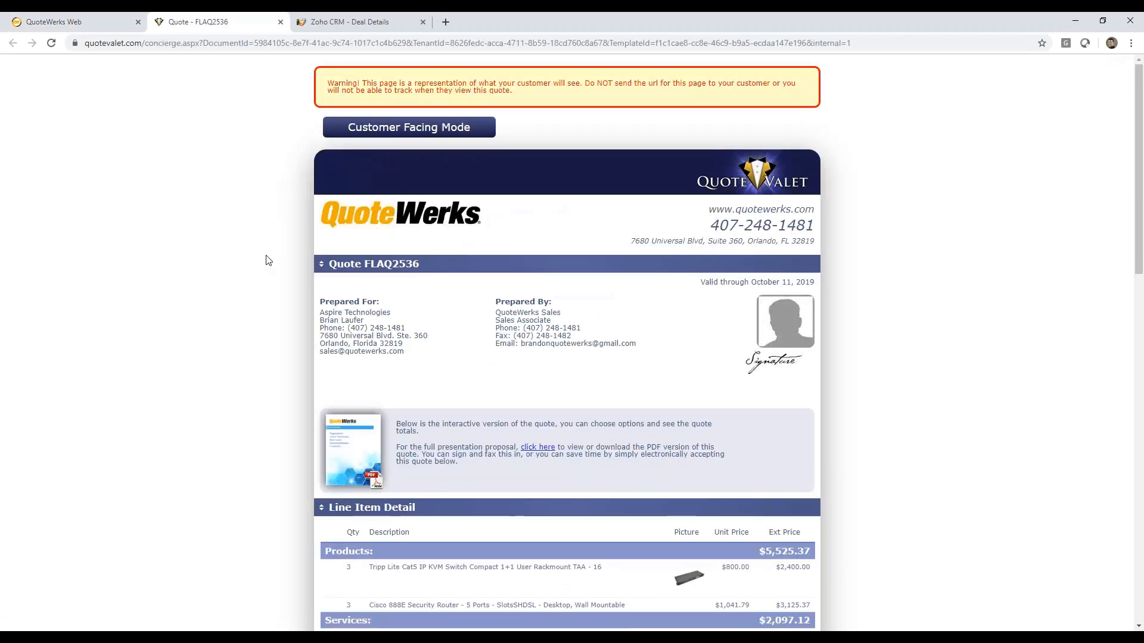
scroll(267, 262, "down", 4)
scroll(266, 260, "down", 2)
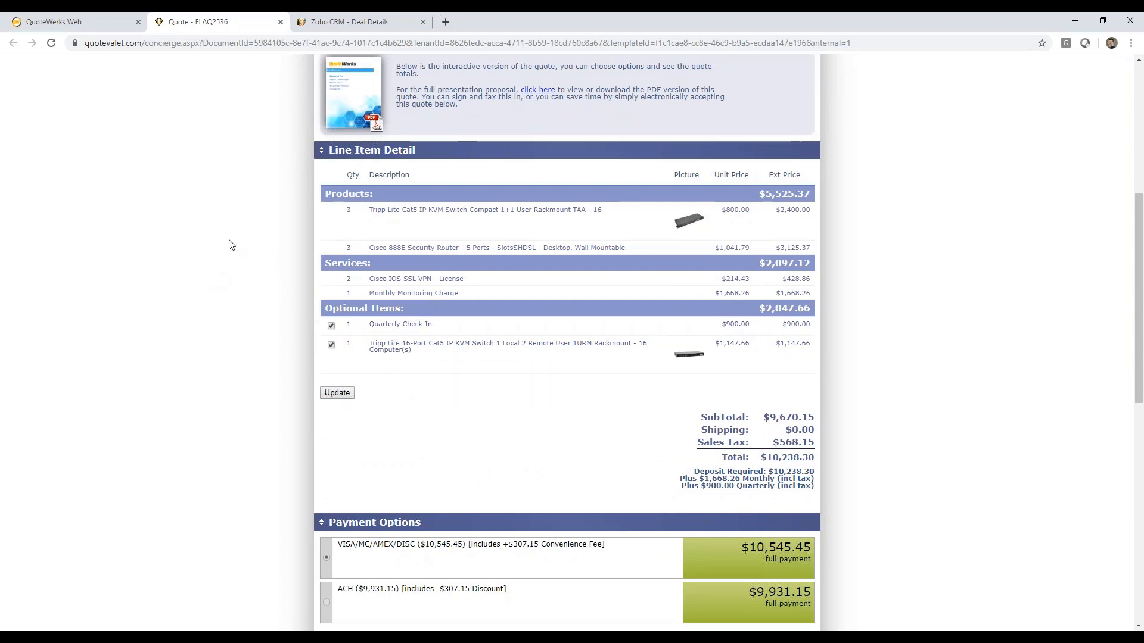
scroll(232, 245, "down", 9)
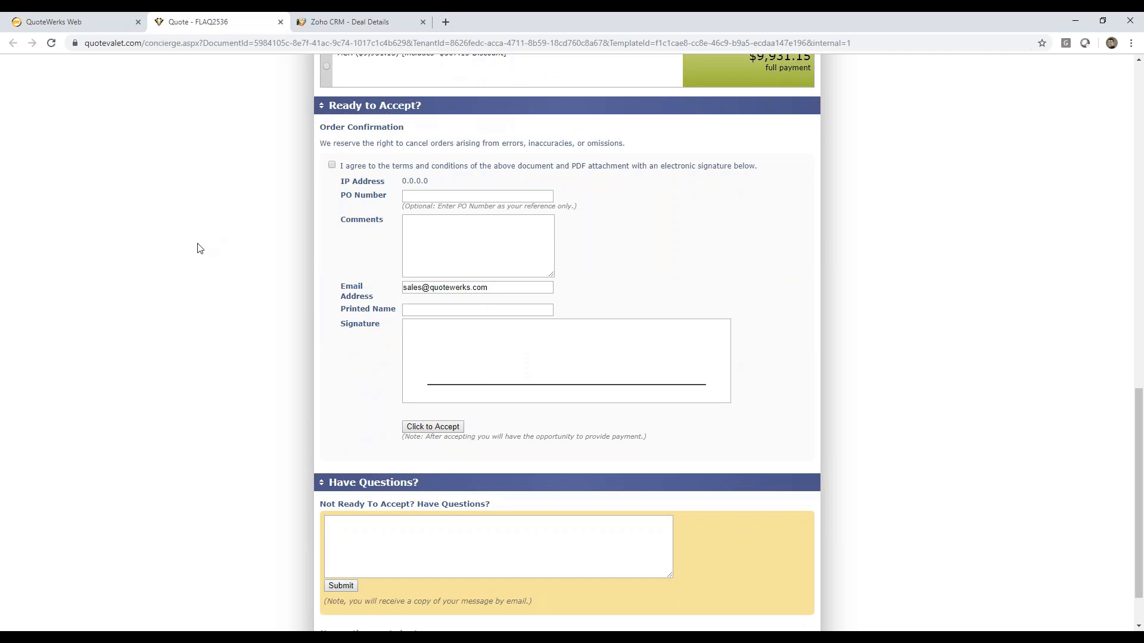
Step: Return to QuoteWerks Web, open the customer notification email, and check its recipients and available email templates
left_click(84, 25)
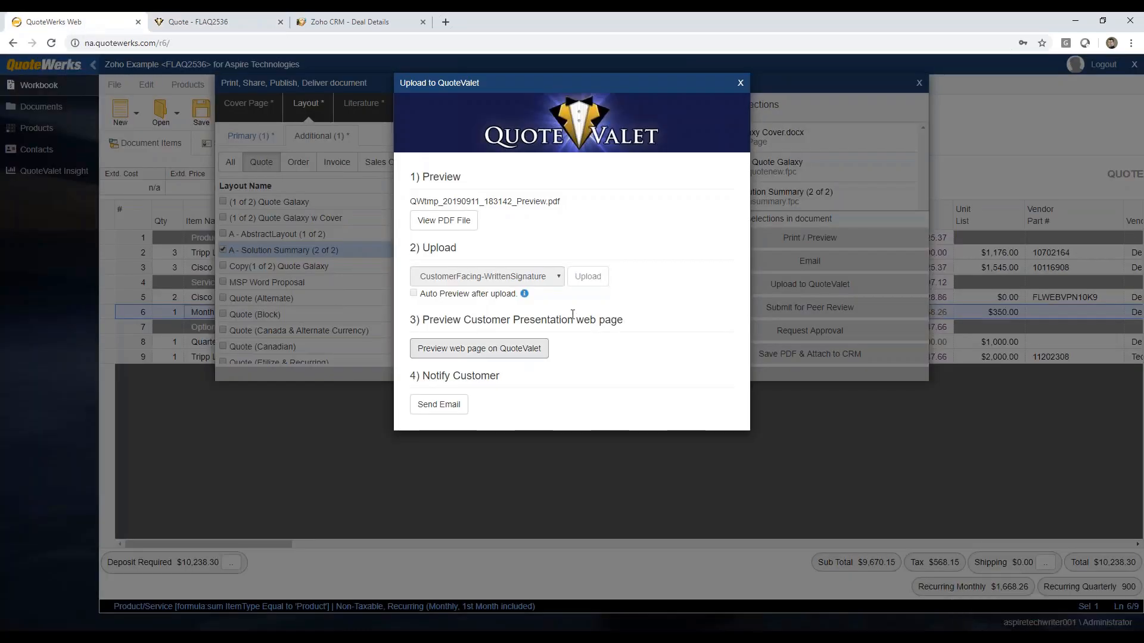
left_click(441, 405)
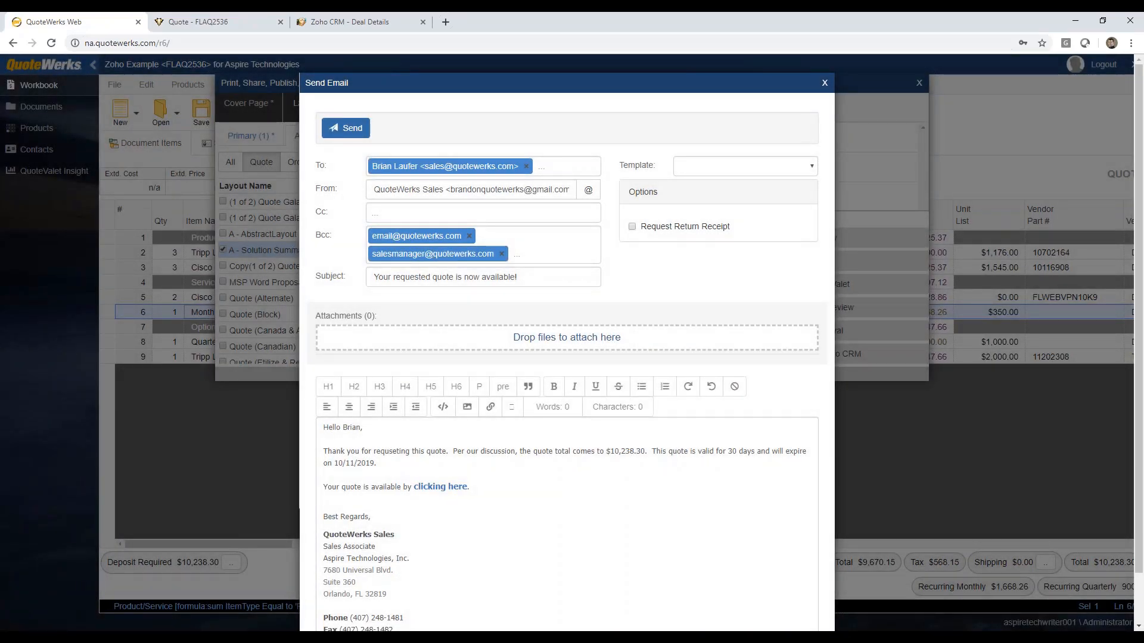
left_click(561, 168)
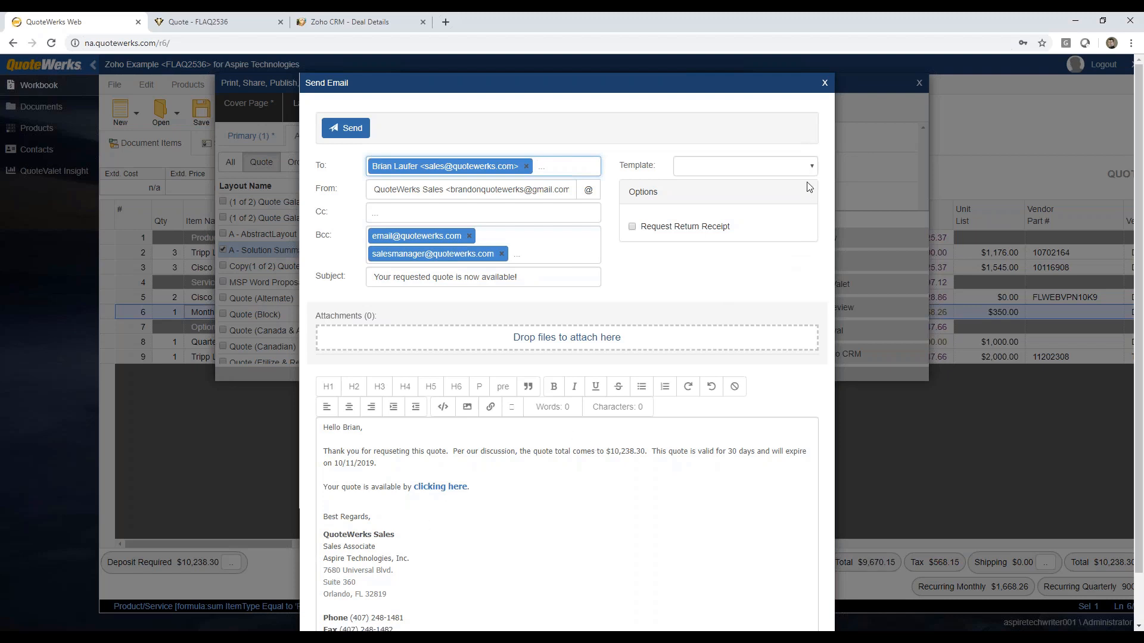
left_click(810, 166)
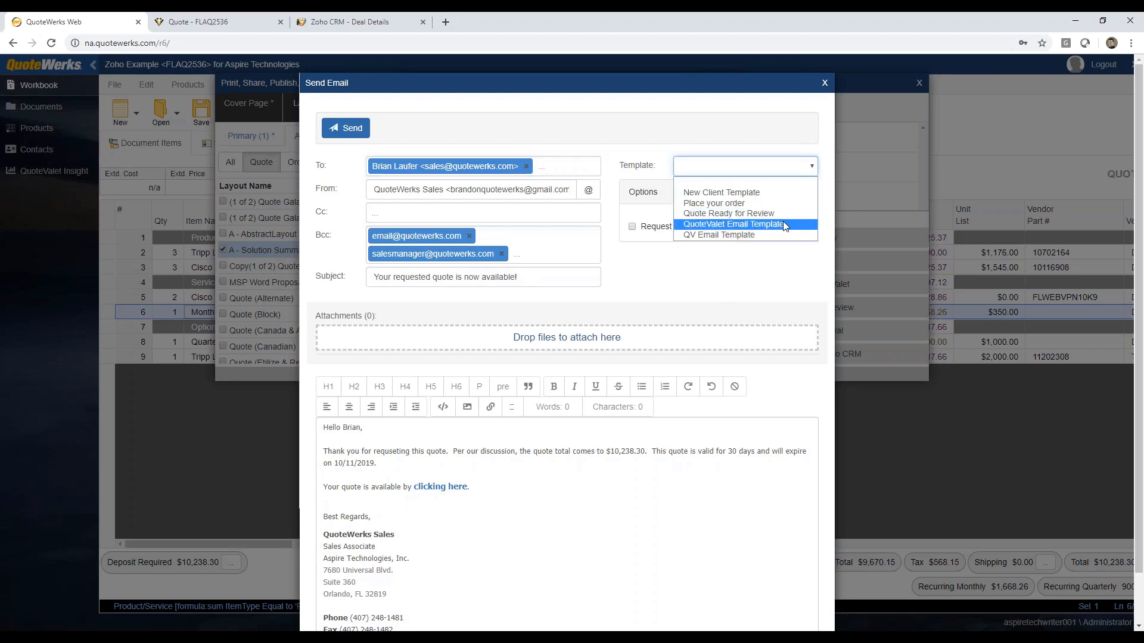
left_click(759, 284)
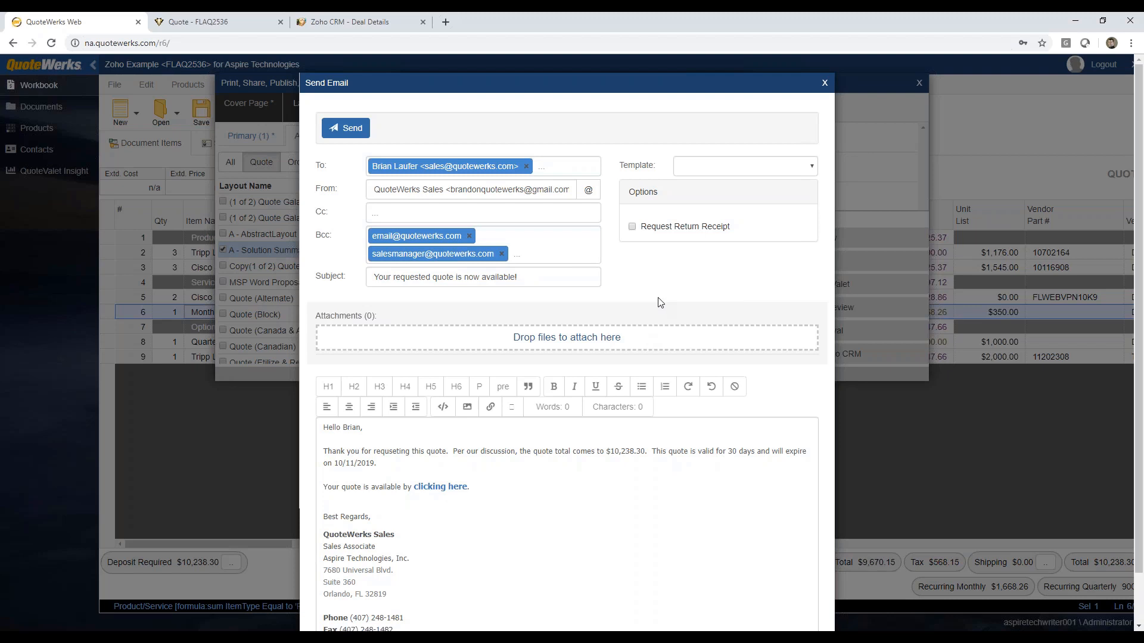
Step: Review the notification email's message body, and close the email and delivery windows without sending
scroll(661, 303, "down", 1)
left_click(399, 425)
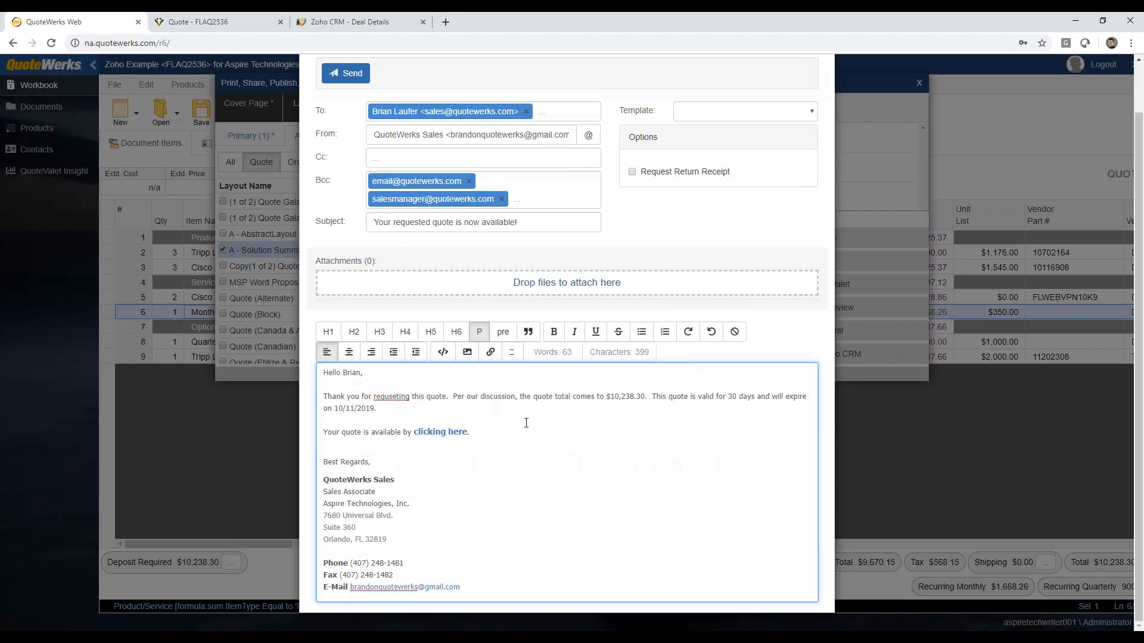
scroll(669, 315, "up", 1)
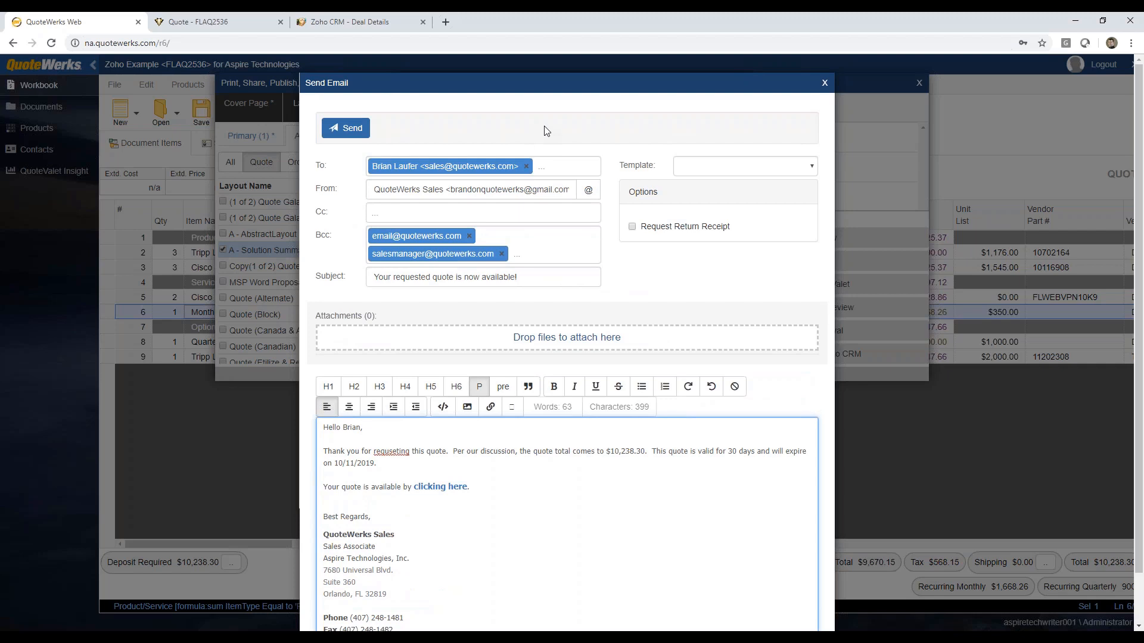
left_click(824, 83)
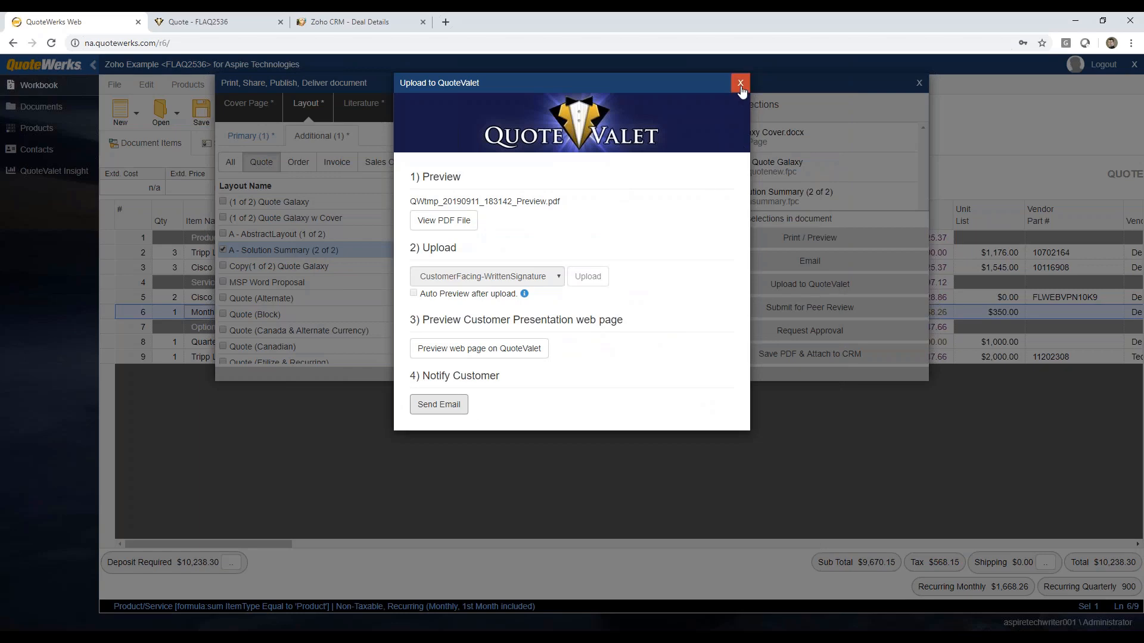
left_click(740, 83)
left_click(919, 83)
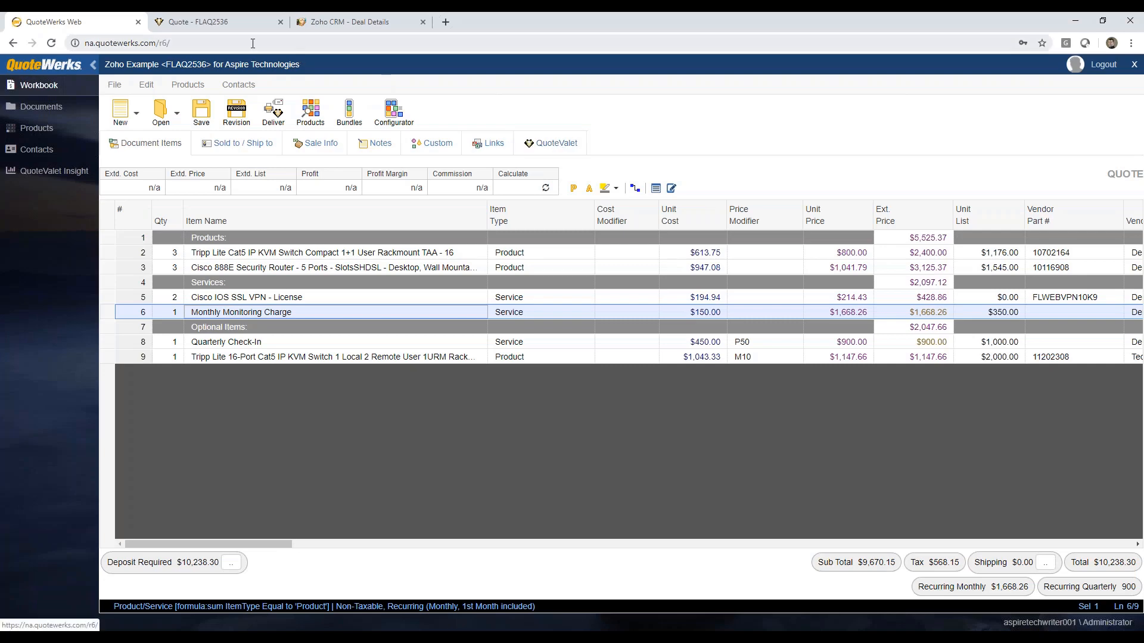
Step: On the QuoteValet customer page, deselect the optional Tripp Lite 16-Port KVM switch, keep Quarterly Check-In selected, and update the quote
left_click(203, 22)
scroll(624, 312, "up", 9)
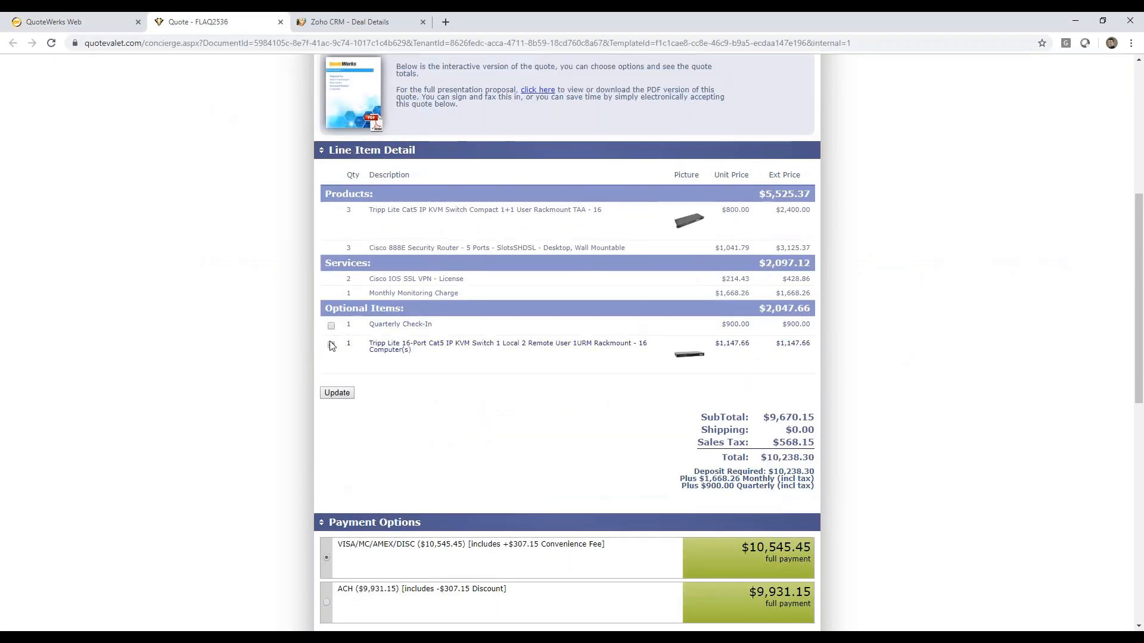
left_click(331, 326)
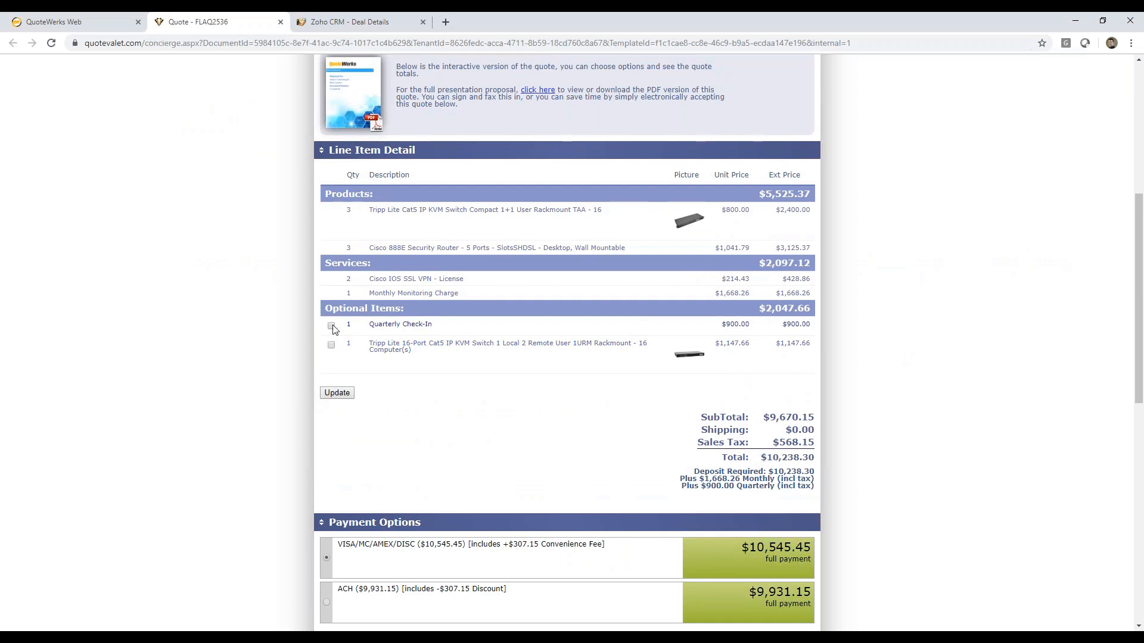
left_click(337, 393)
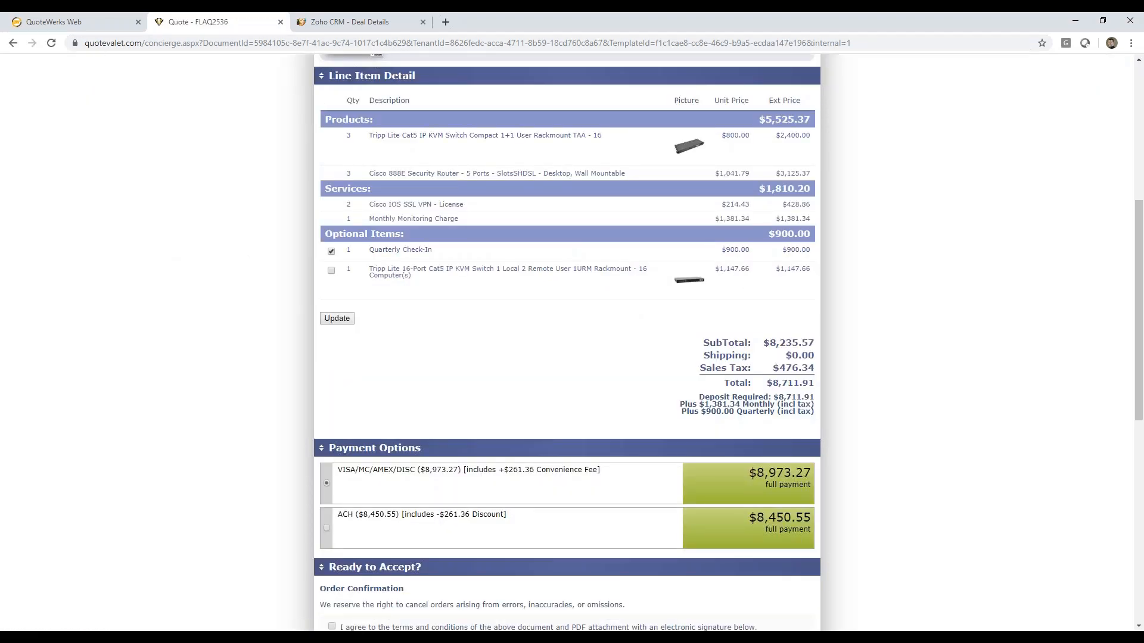
Step: Apply the customer's QuoteValet selections to the quote in QuoteWerks Web and review the QuoteValet activity log
left_click(76, 21)
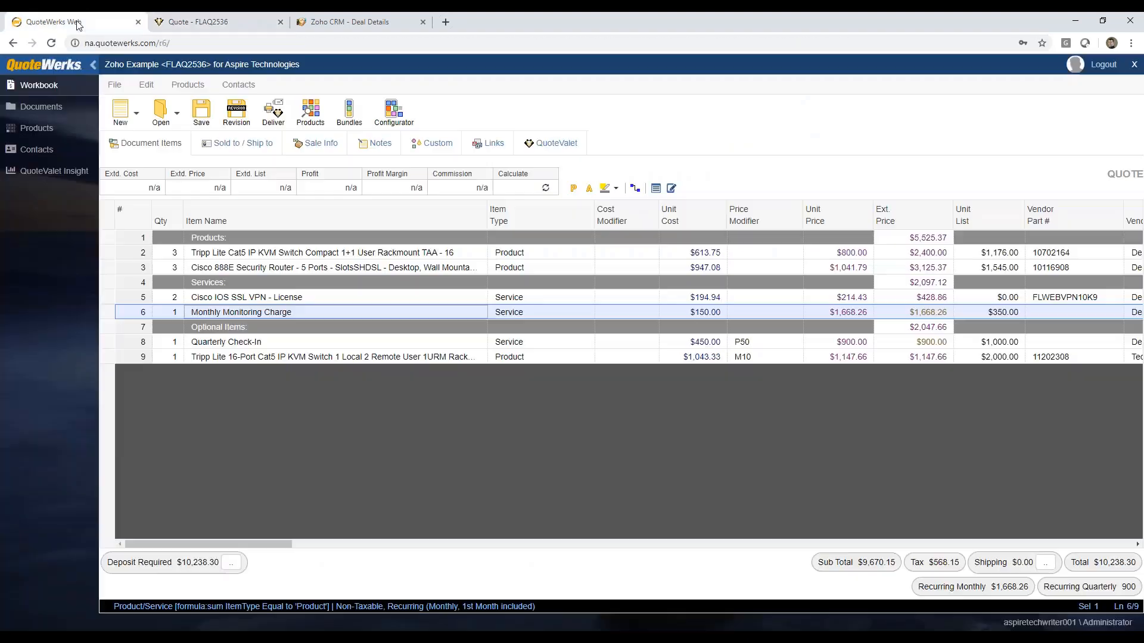
left_click(552, 148)
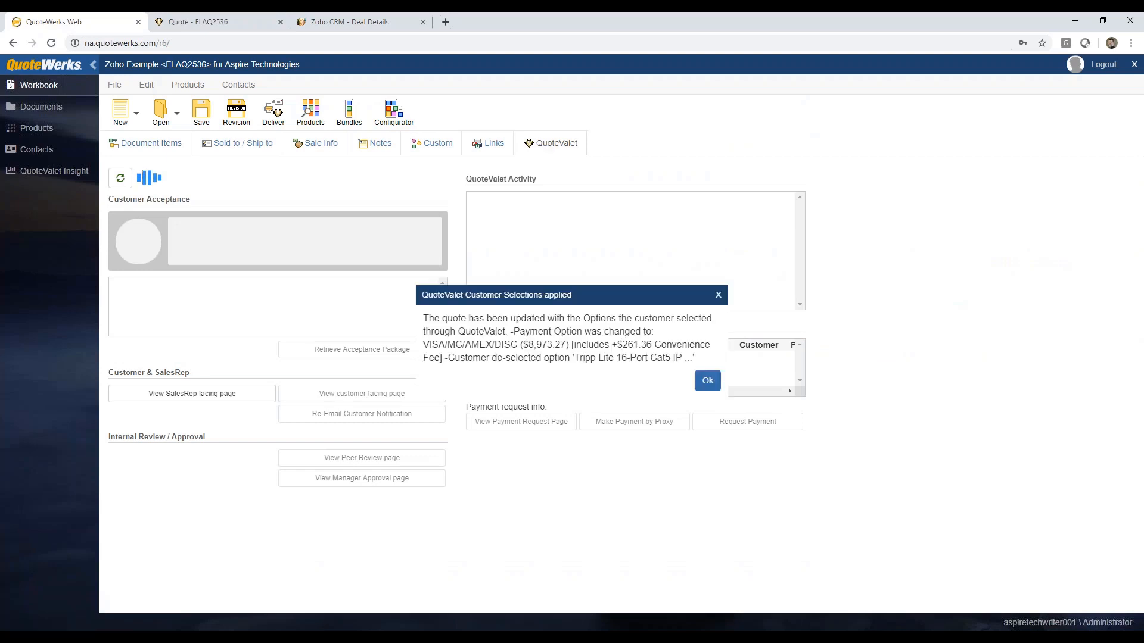
left_click(707, 381)
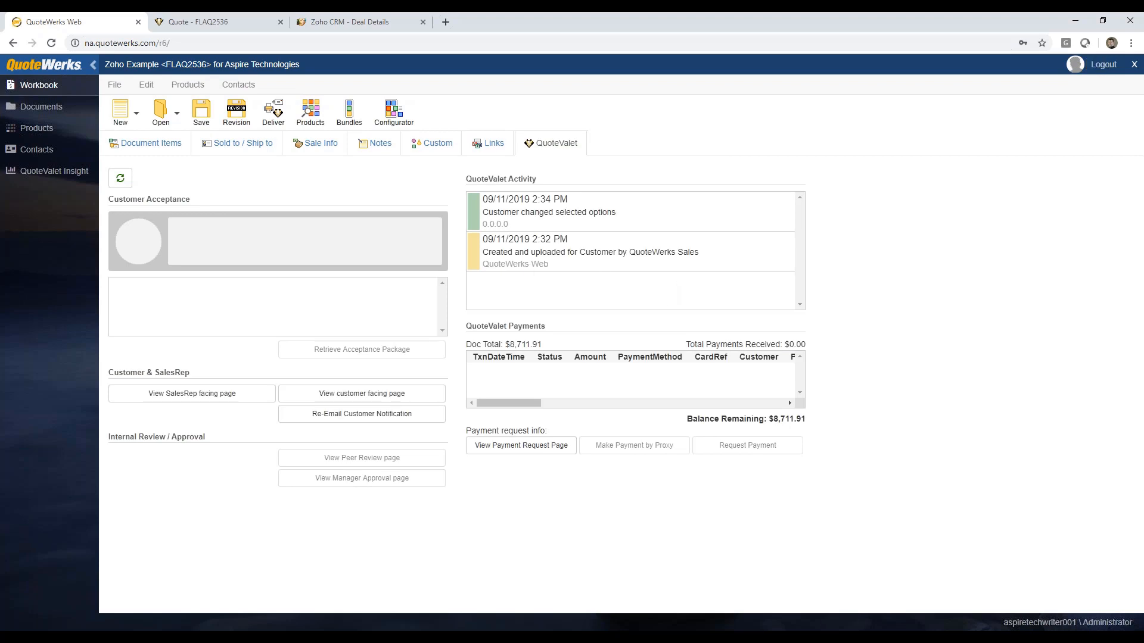
left_click_drag(701, 254, 630, 257)
left_click(635, 267)
Step: Accept the quote on the QuoteValet page by agreeing to the terms, entering the signer's printed name, and drawing a signature
left_click(238, 22)
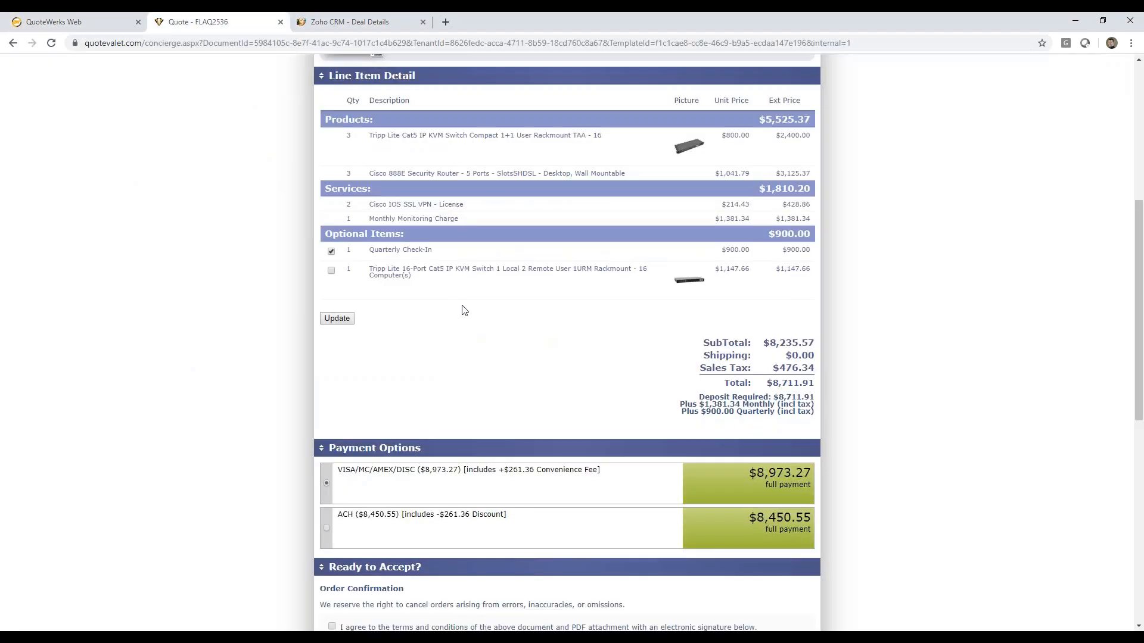
scroll(237, 332, "down", 6)
left_click(332, 270)
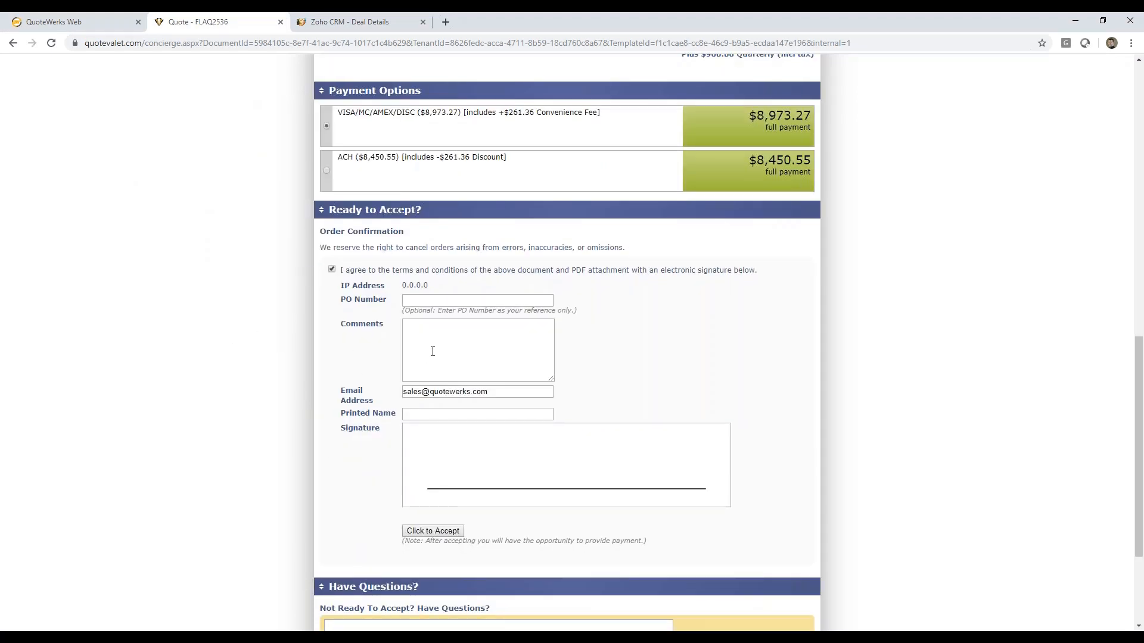
left_click(420, 415)
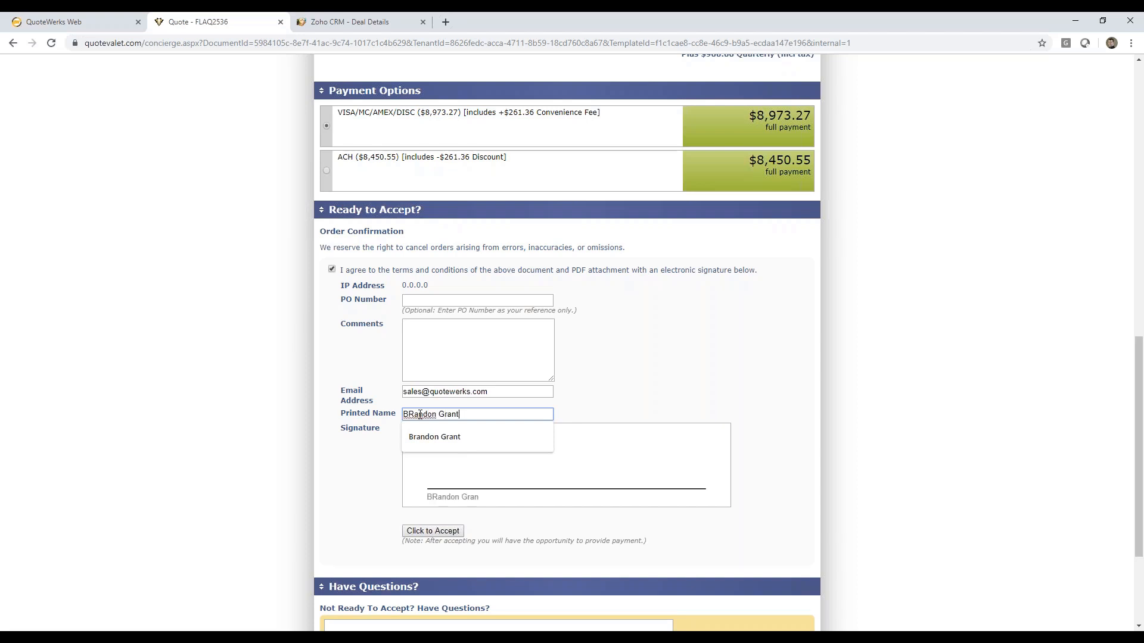
left_click(492, 544)
mouse_move(467, 457)
left_mouse_down()
mouse_move(575, 468)
mouse_move(688, 425)
left_mouse_up()
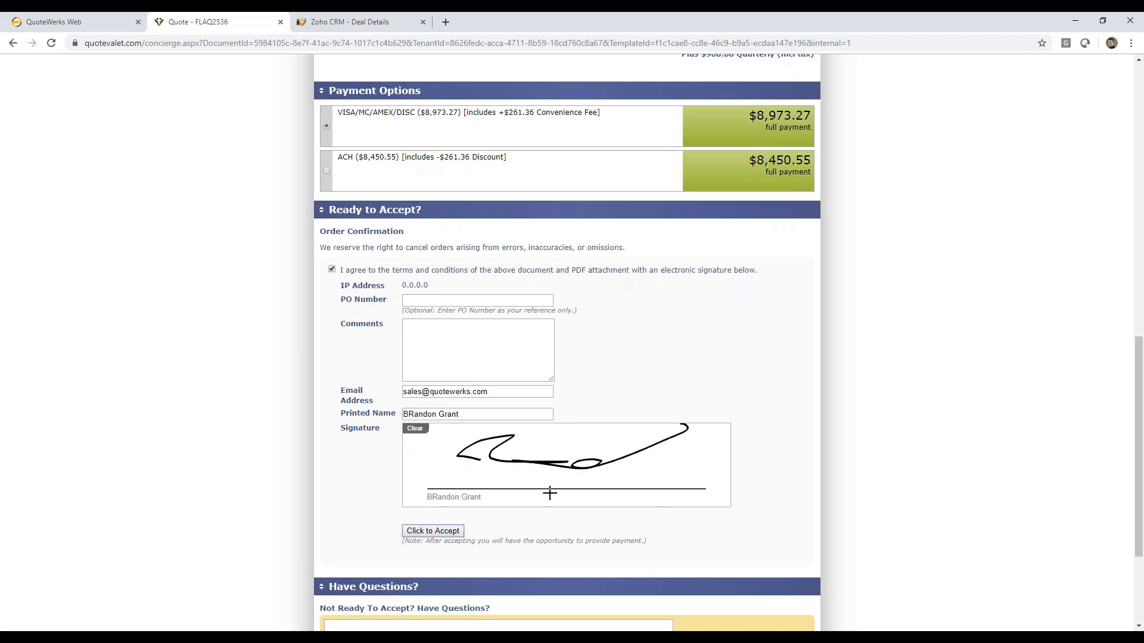
left_click(424, 530)
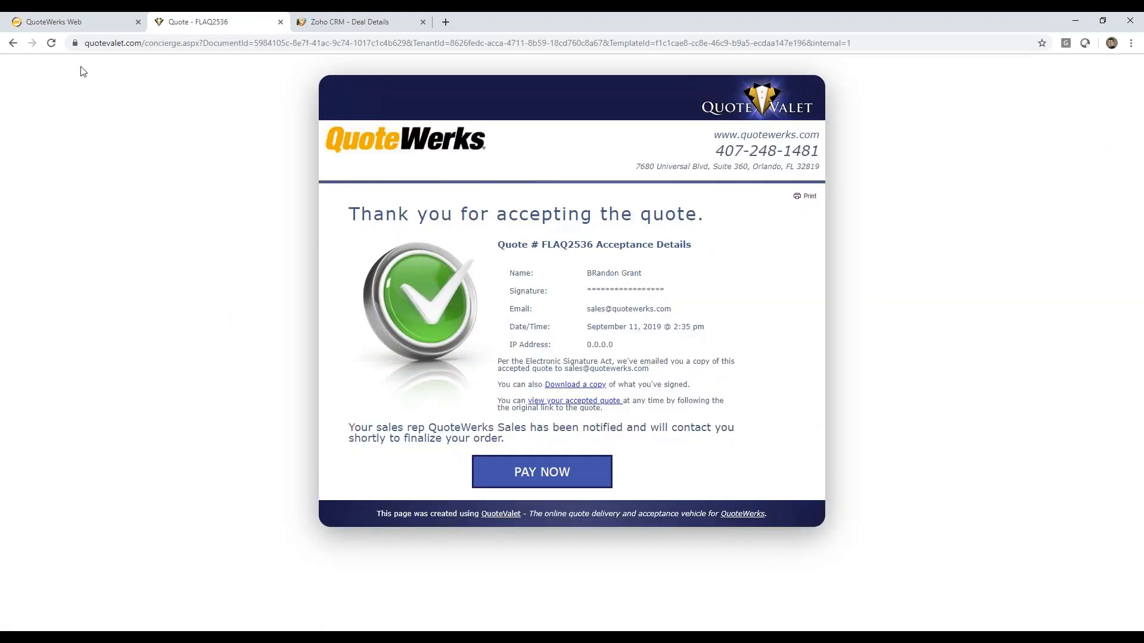
Step: Retrieve the QuoteValet acceptance in QuoteWerks Web and convert the accepted quote to an order, overriding the approval requirement and removing non-selected optional items
left_click(84, 21)
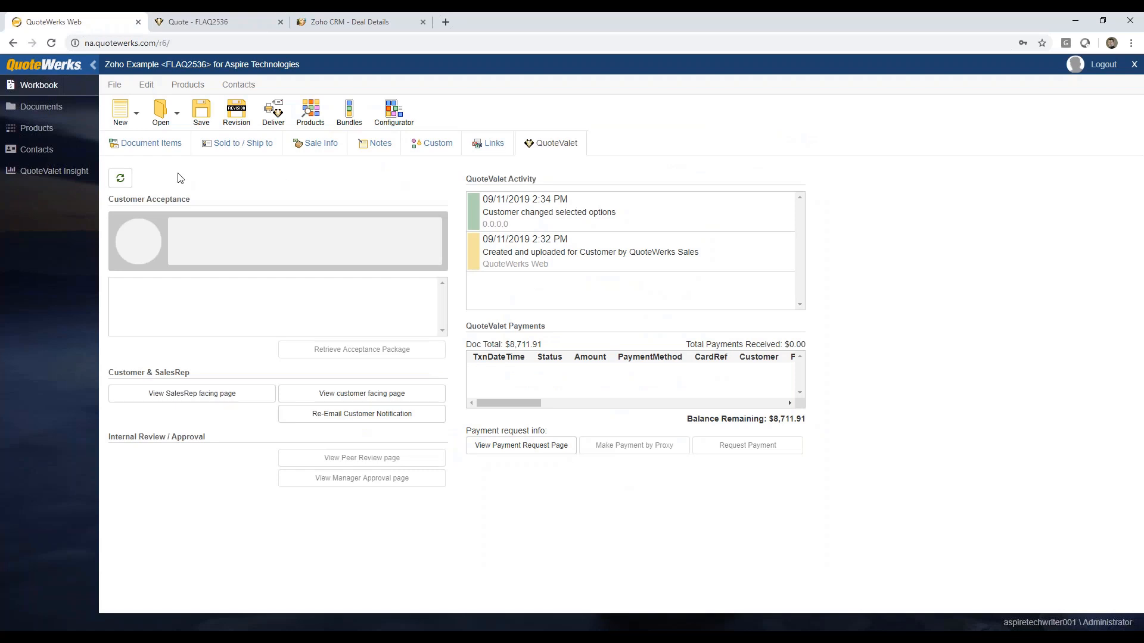
left_click(121, 178)
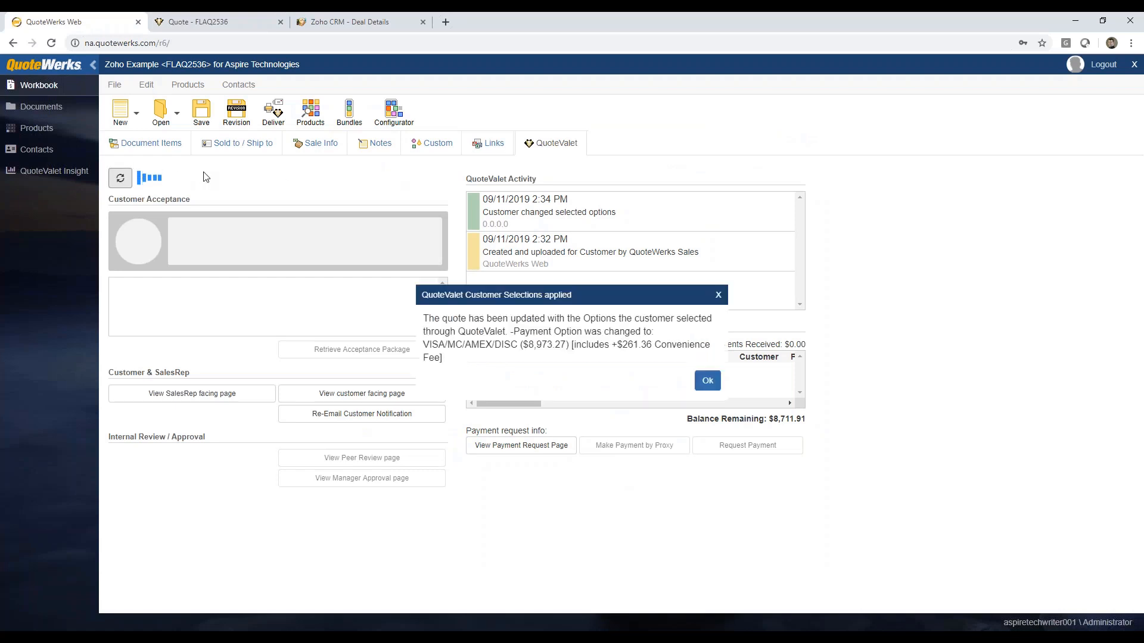
left_click(707, 381)
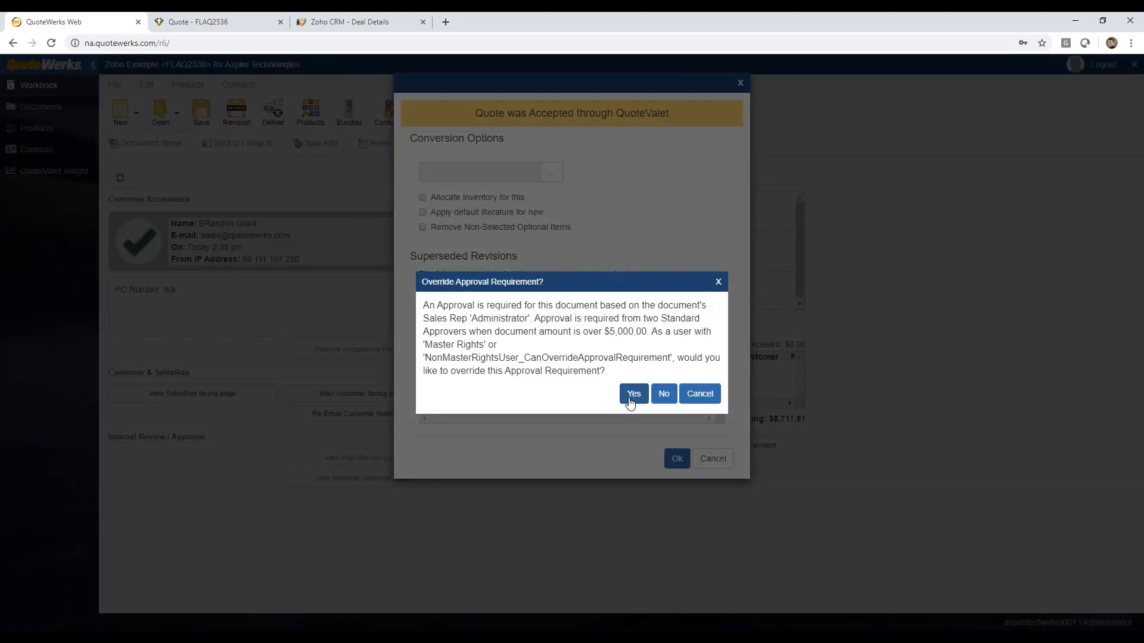
left_click(634, 394)
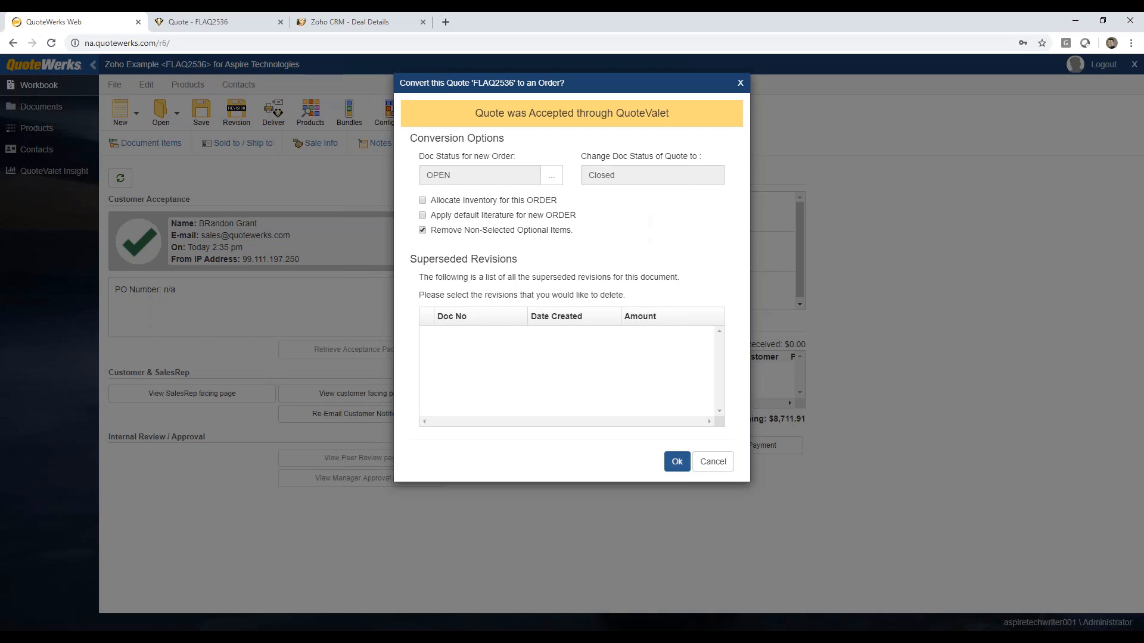
left_click(676, 462)
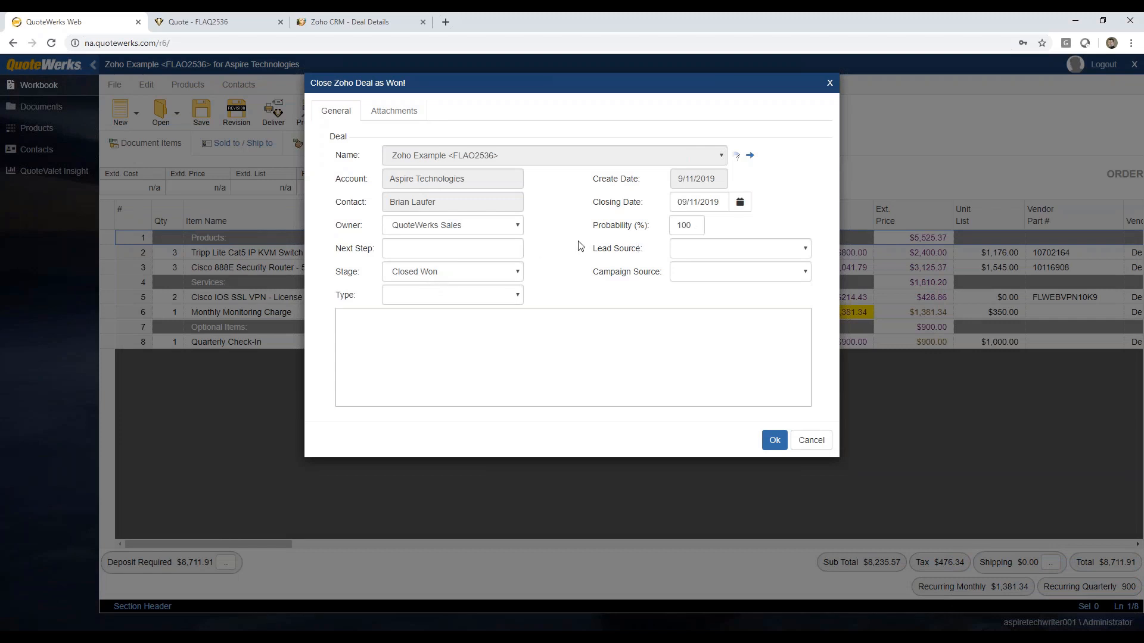
Step: Save the linked Zoho deal as Closed Won with 100% probability and close the order document
left_click(775, 441)
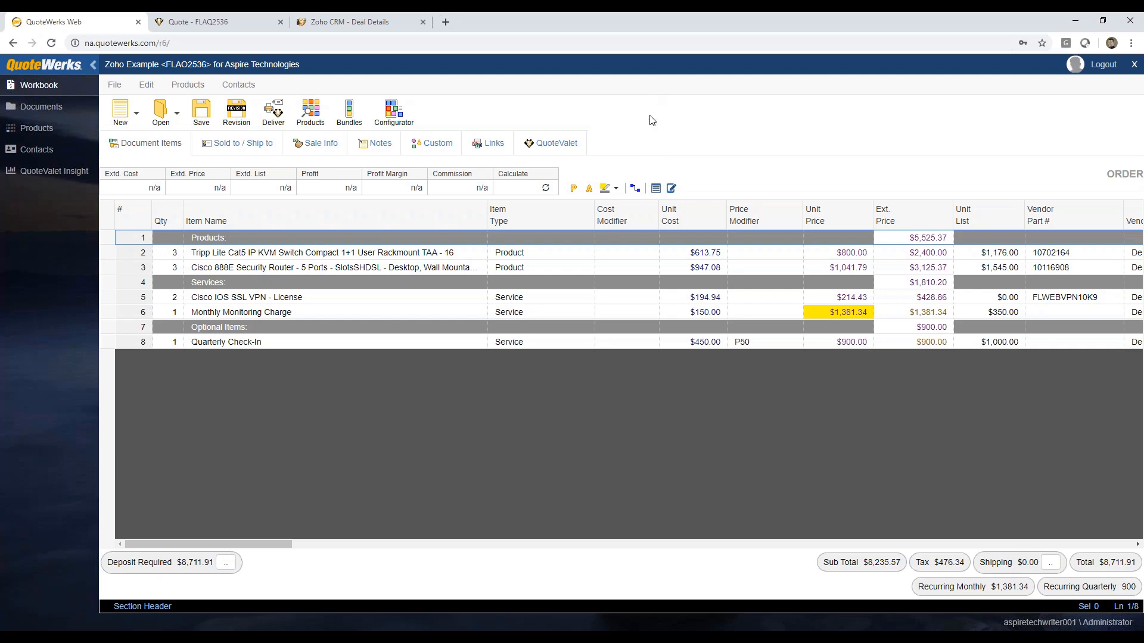
left_click(1134, 65)
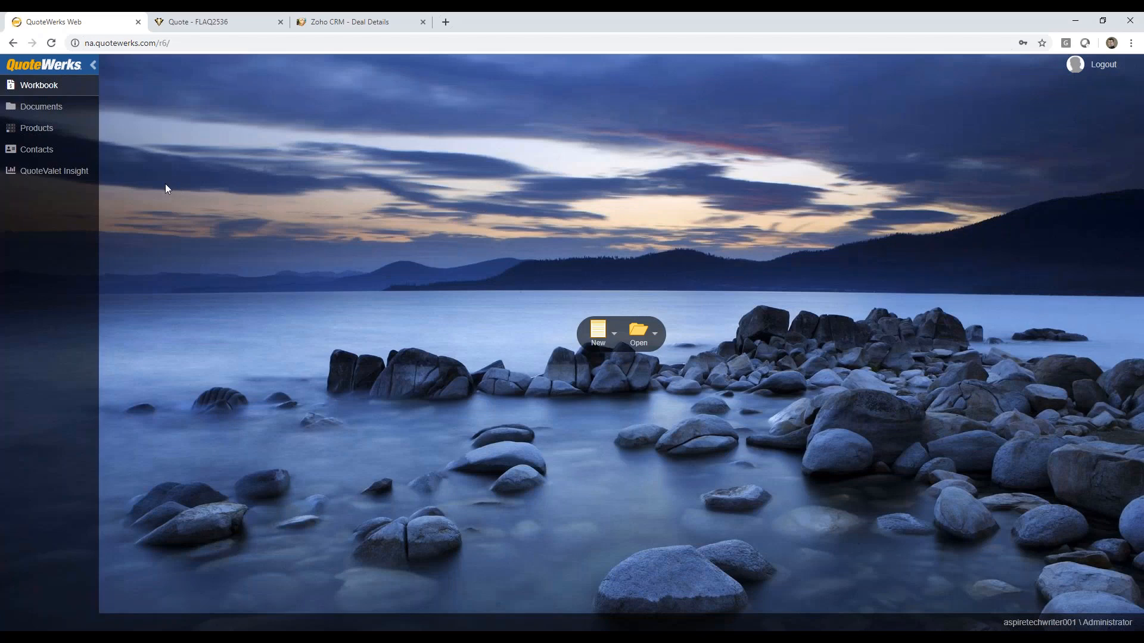
Step: Search all documents, sort the results by sold-to company in descending order, and narrow the search to the document name "new"
left_click(636, 333)
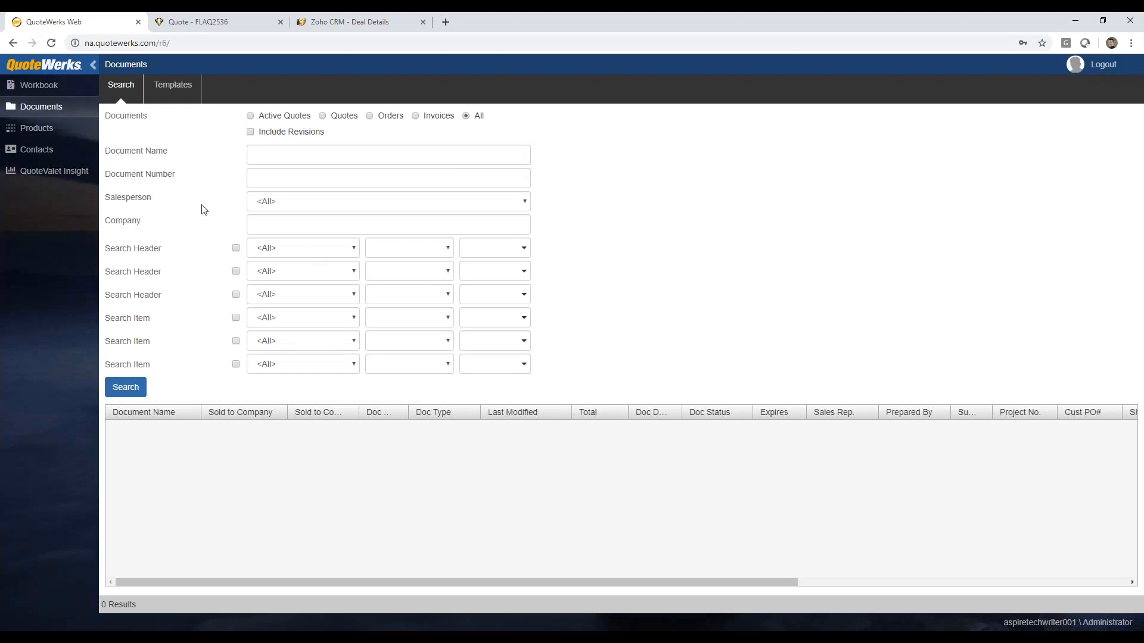
left_click(125, 388)
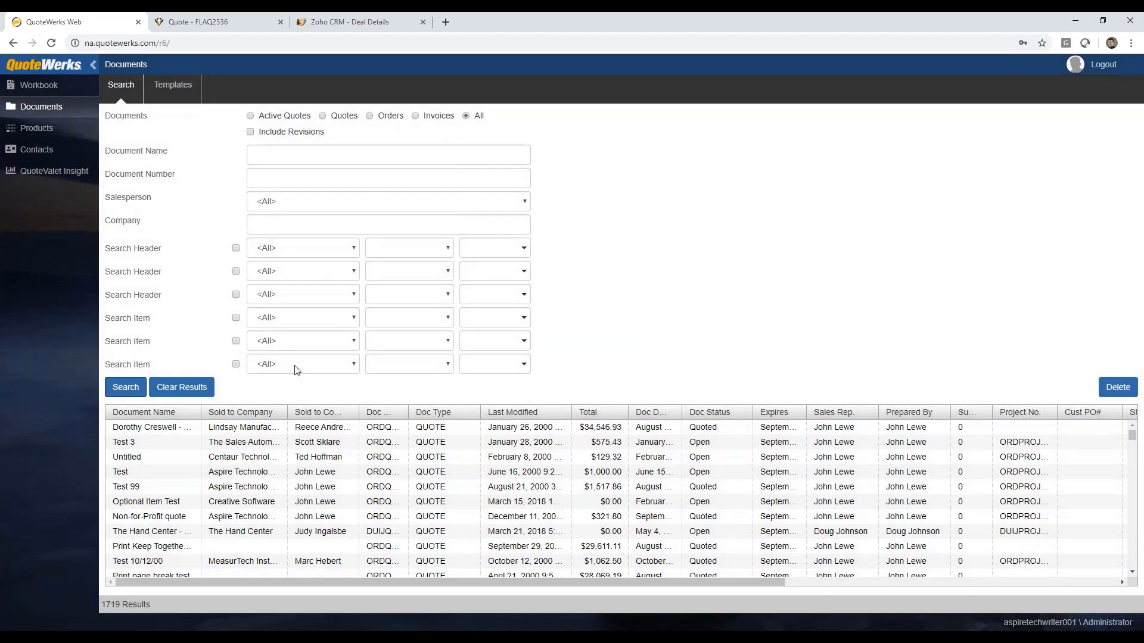
left_click(254, 415)
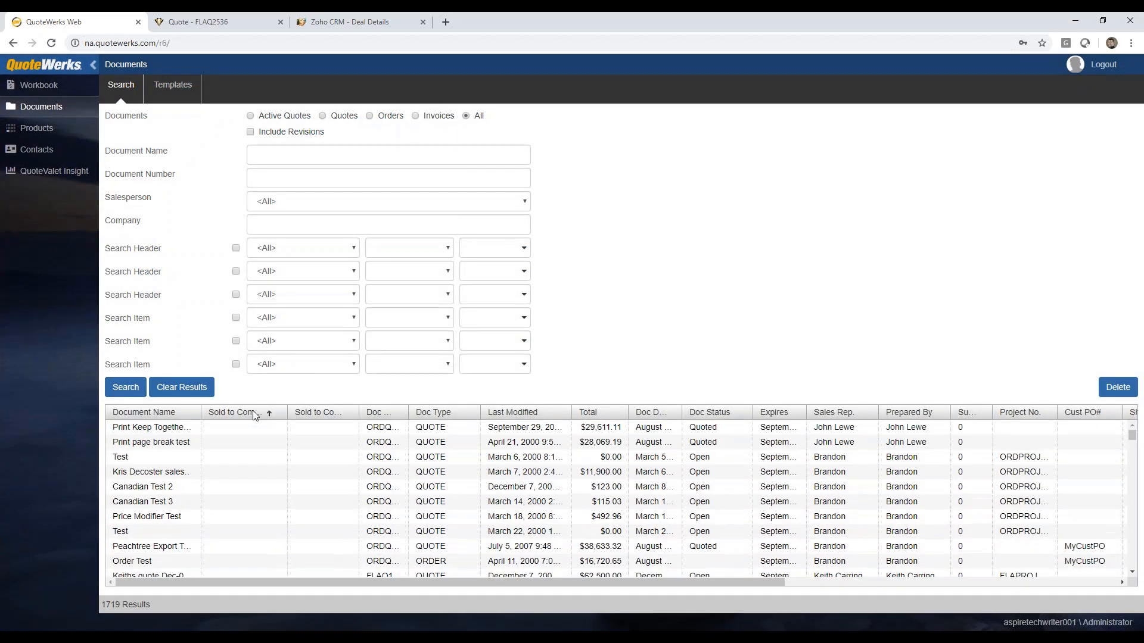
left_click(253, 415)
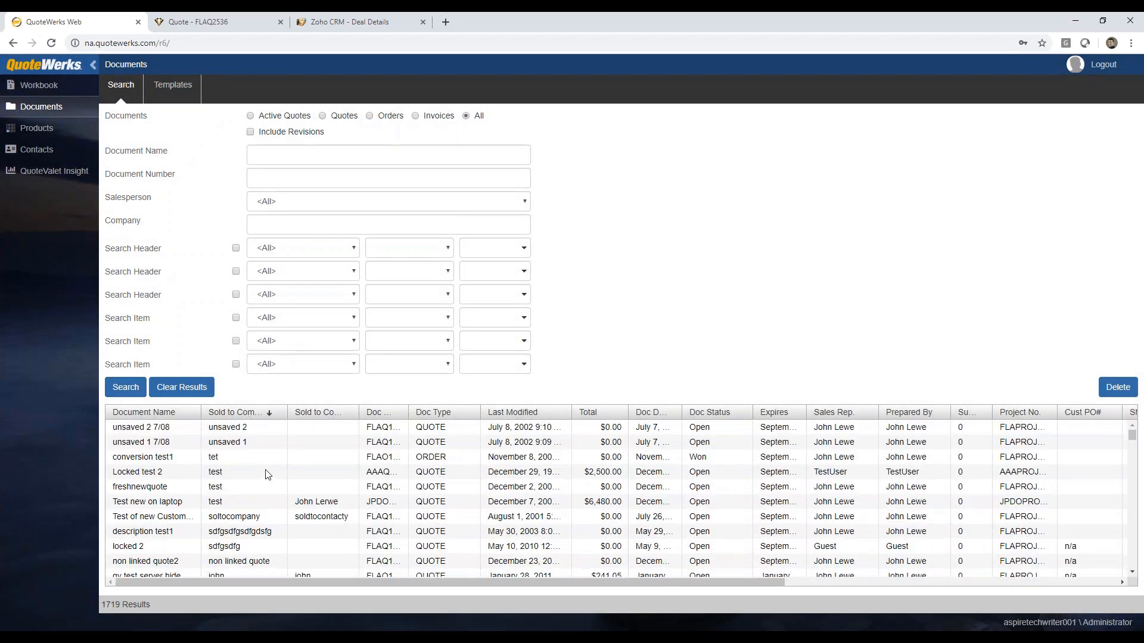
scroll(269, 475, "down", 3)
scroll(268, 475, "up", 3)
left_click(266, 156)
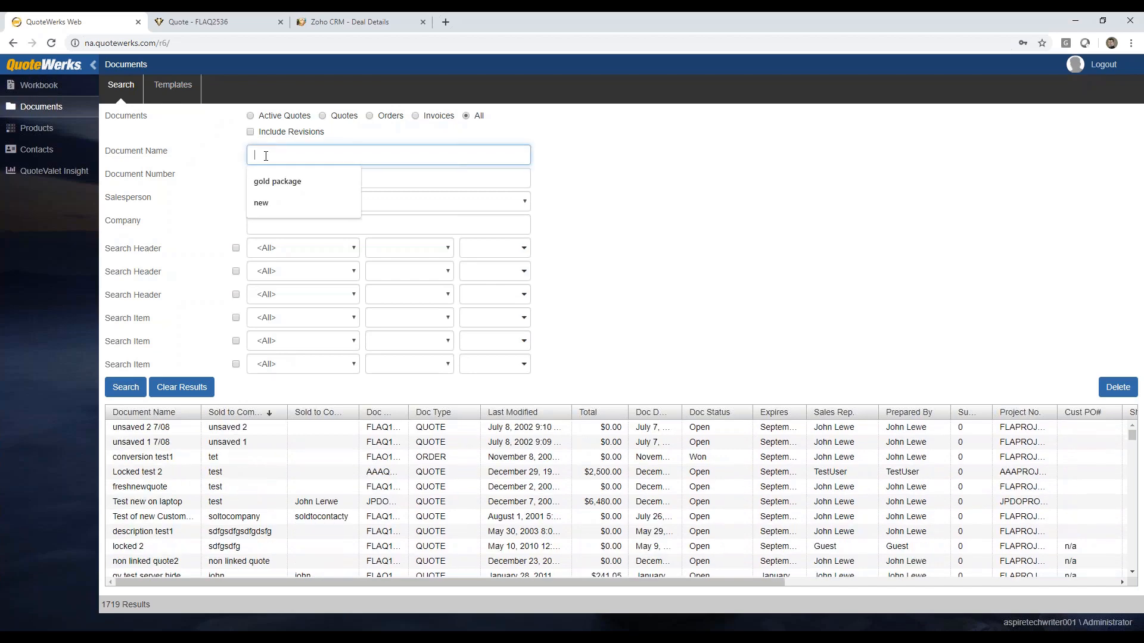
type("new")
key("Return")
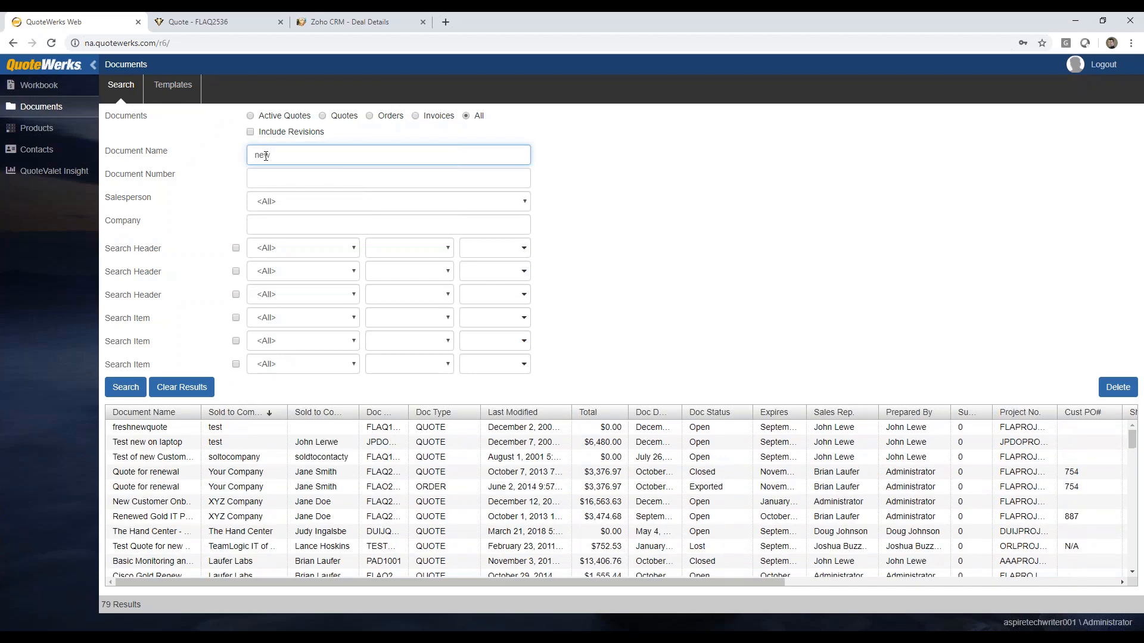
Step: Open the "Quote for renewal" quote for Your Company, return to the document search, and cancel the offered conversion to an order
left_click(230, 475)
double_click(229, 474)
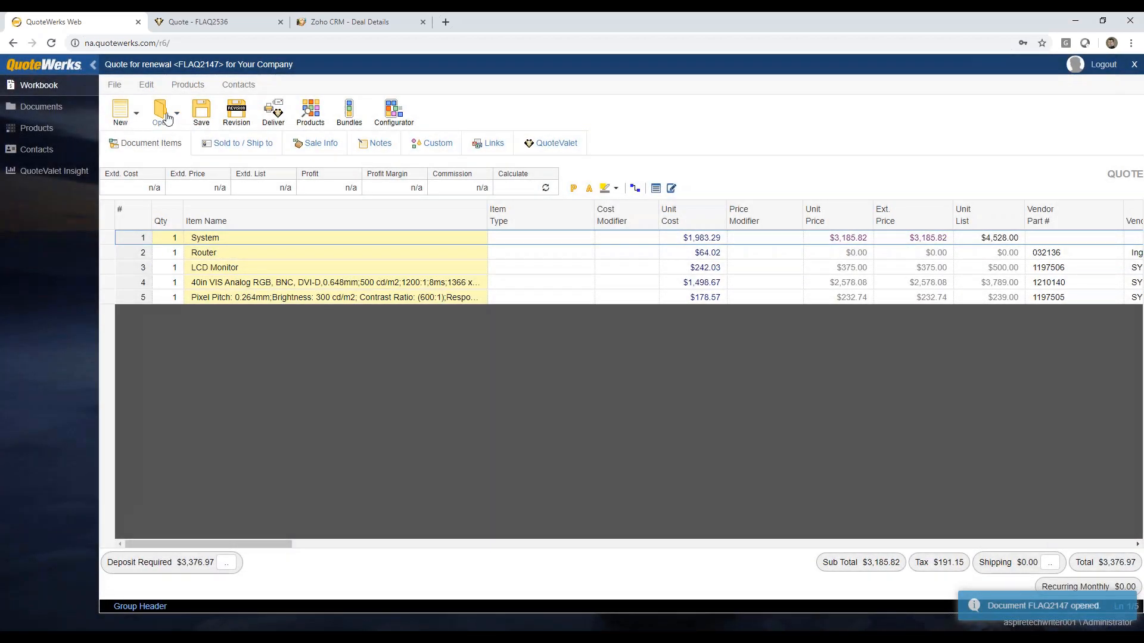
left_click(164, 117)
left_click(677, 459)
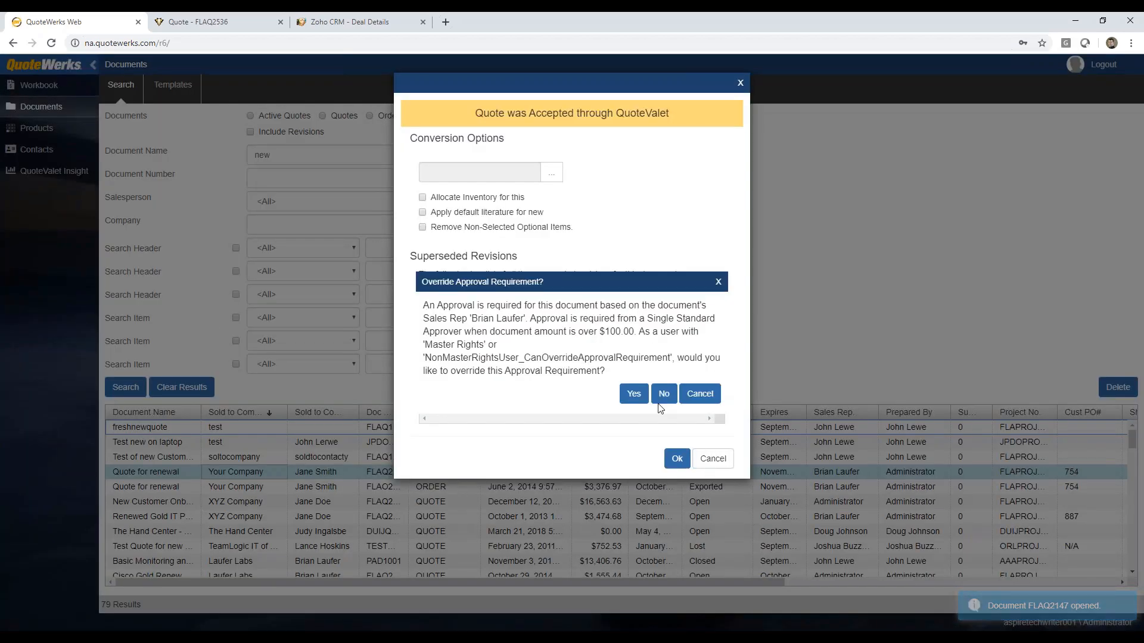
left_click(625, 396)
left_click(629, 377)
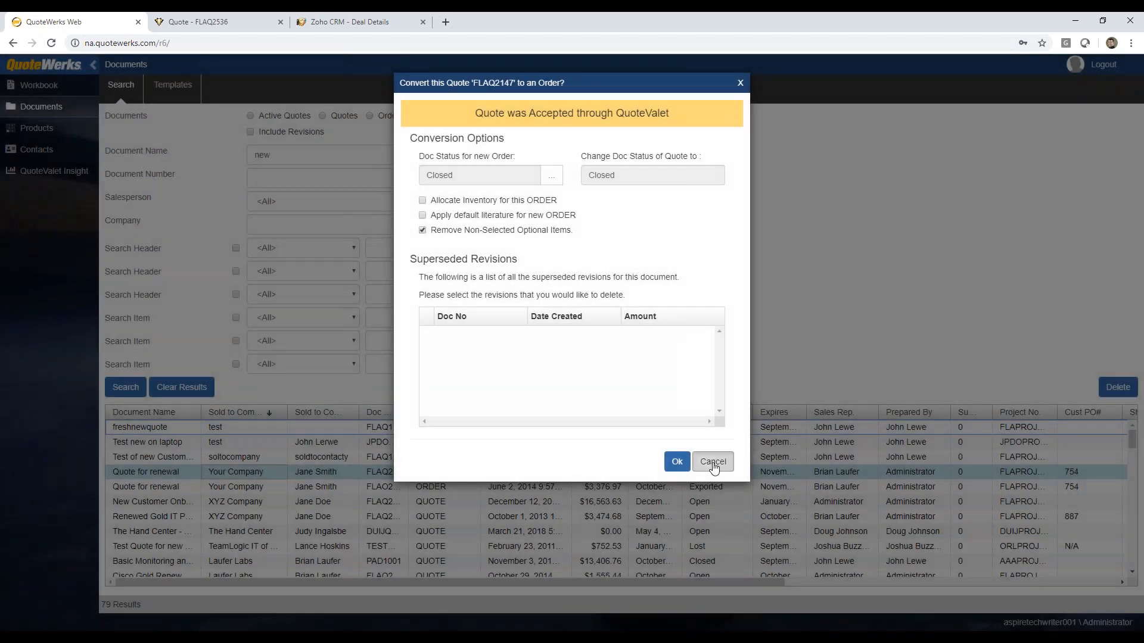
left_click(712, 463)
Step: Open the "New Customer Onboarding" quote for XYZ Company as a second document and switch between the two open quotes, ending on "Quote for renewal"
double_click(237, 504)
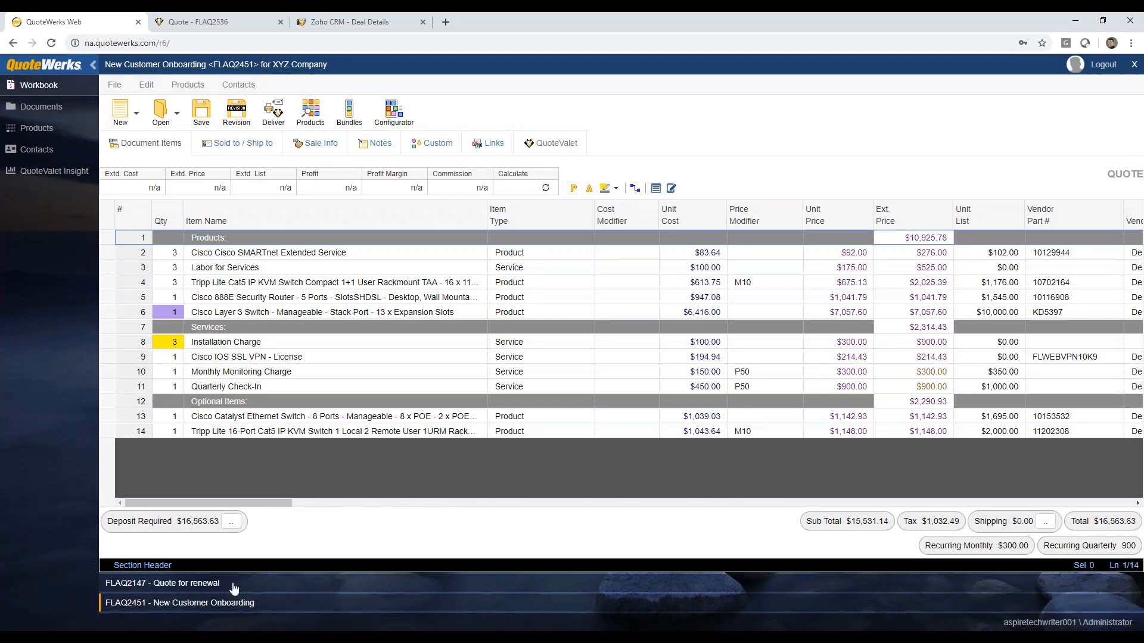
left_click(182, 587)
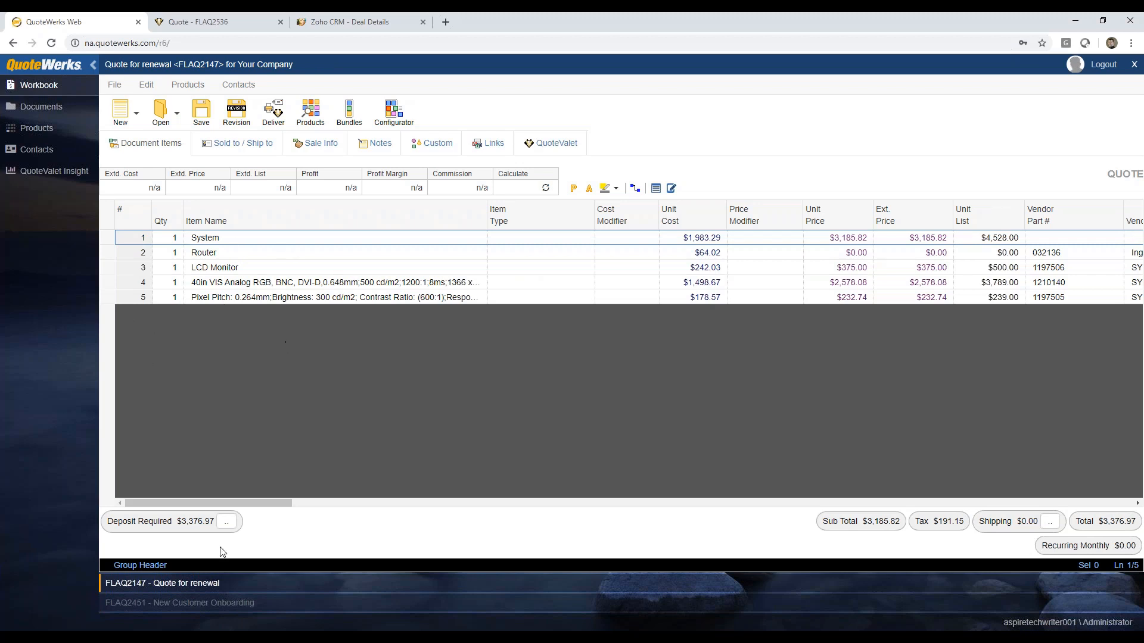
left_click(198, 603)
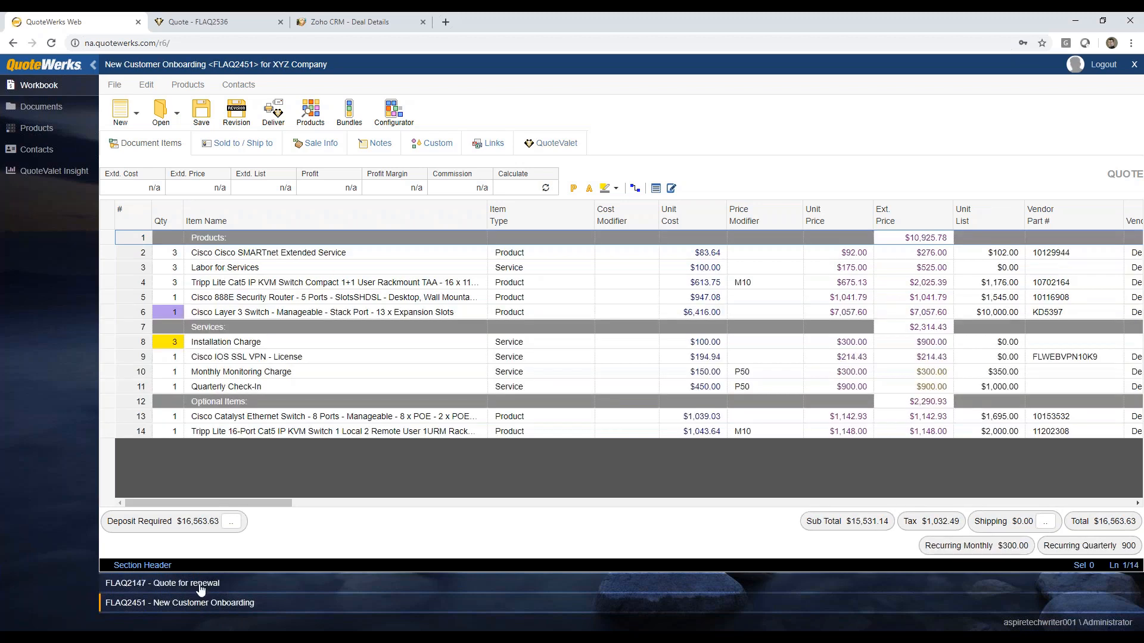
left_click(199, 584)
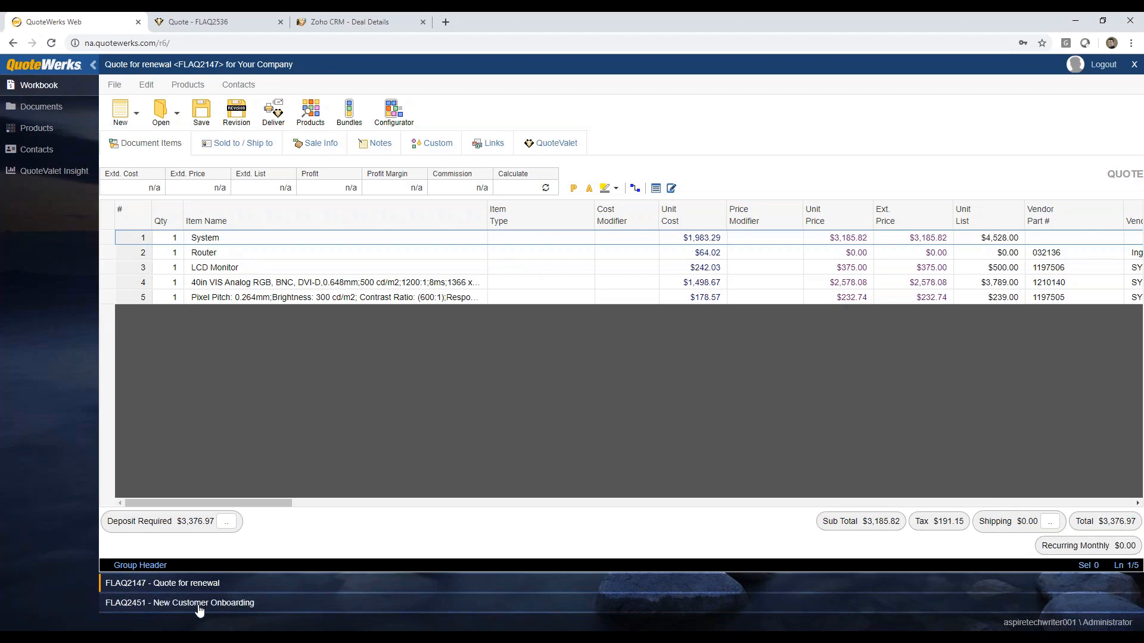
left_click(199, 603)
left_click(200, 583)
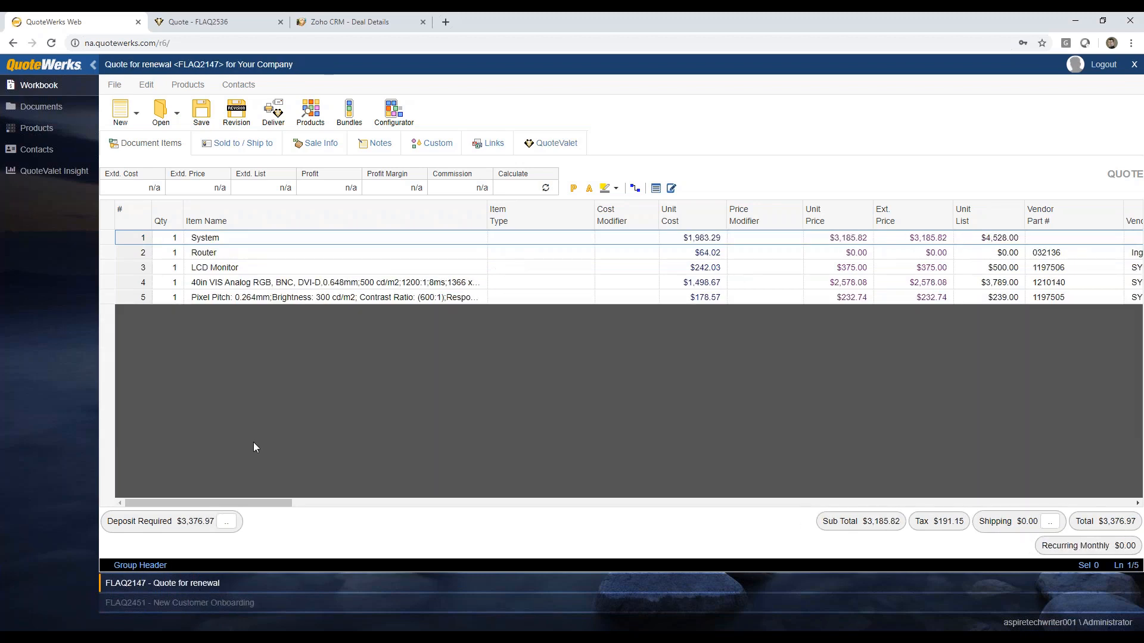